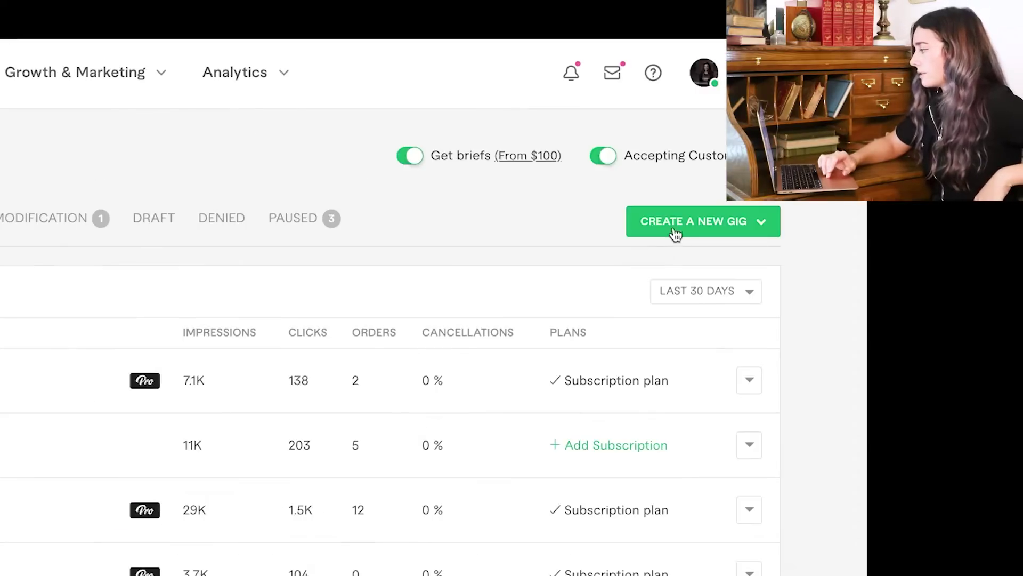
# Start creating a new gig and activate its title field
pyautogui.click(798, 173)
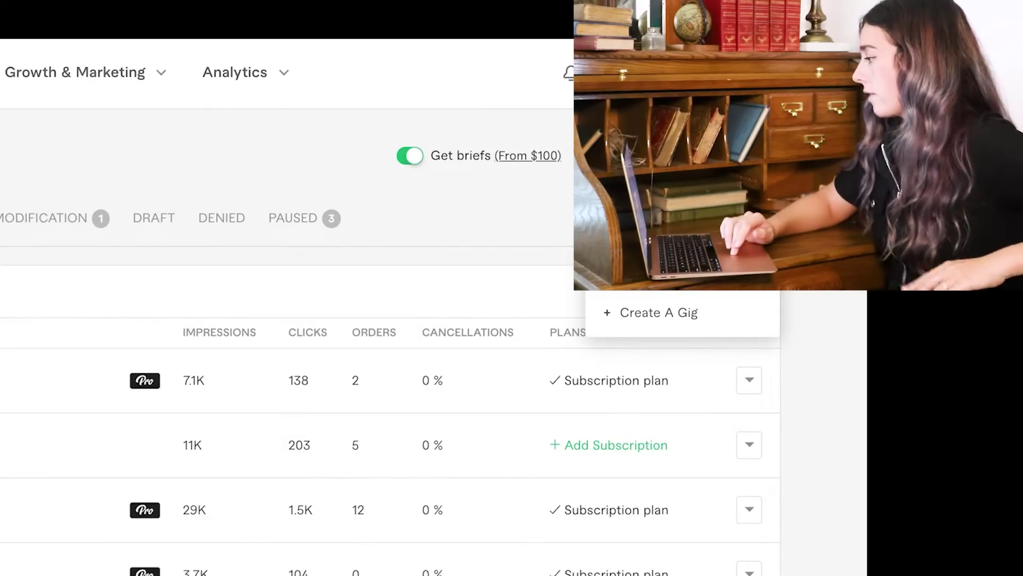
pyautogui.click(658, 319)
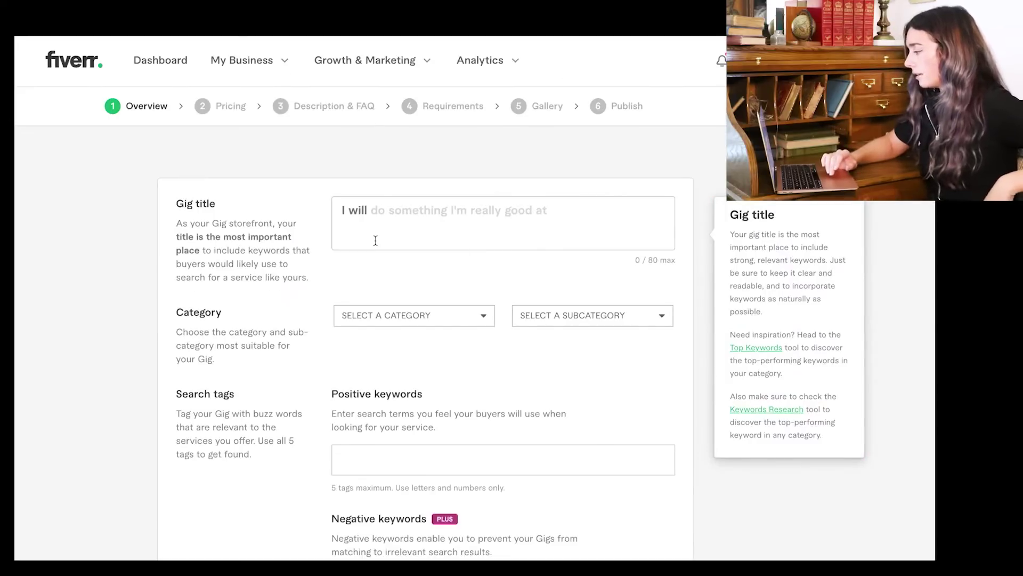
pyautogui.click(401, 217)
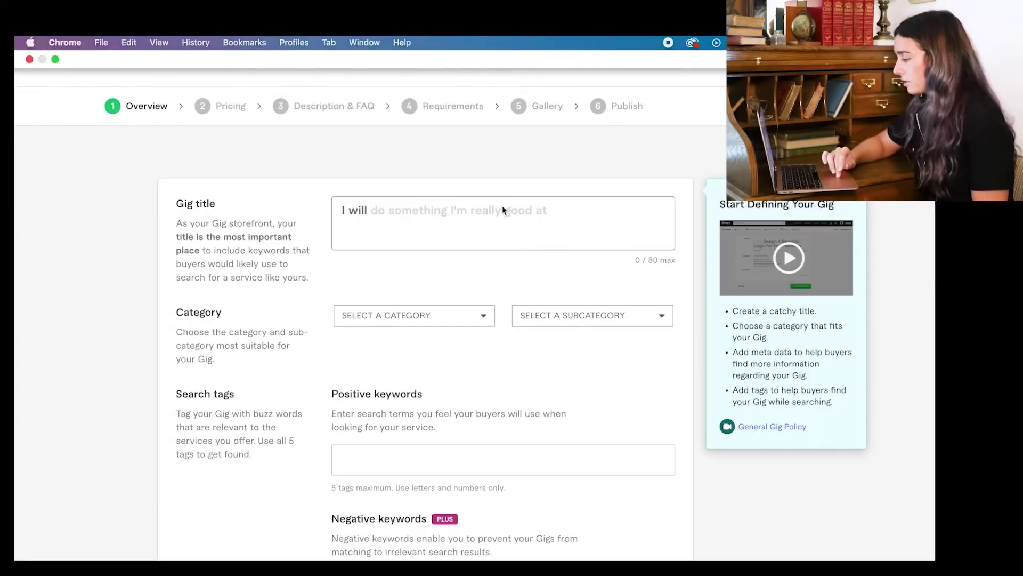
# Check where the keyword research analytics are offered and look over the Fivlytics home page
pyautogui.click(502, 73)
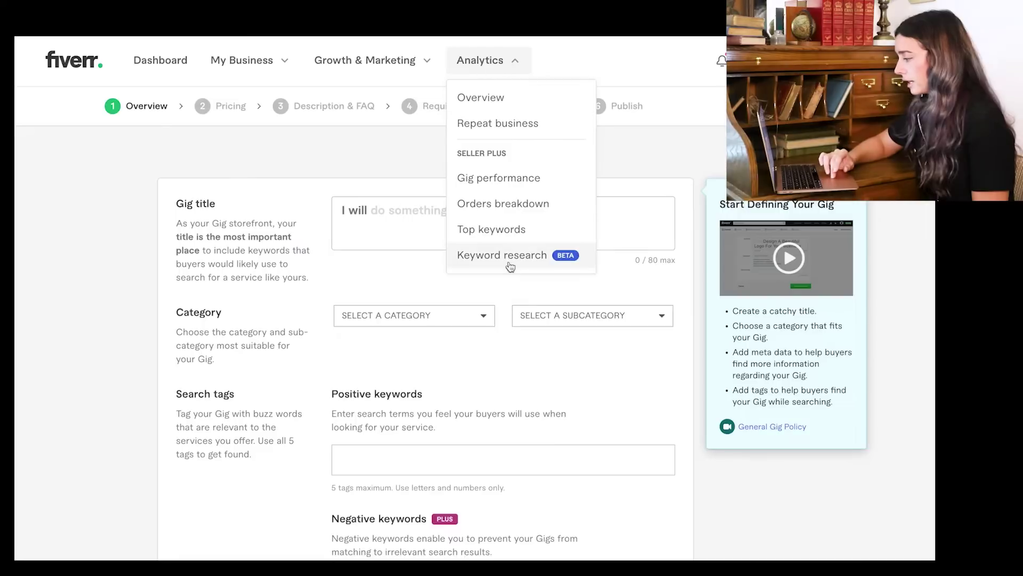
pyautogui.click(291, 155)
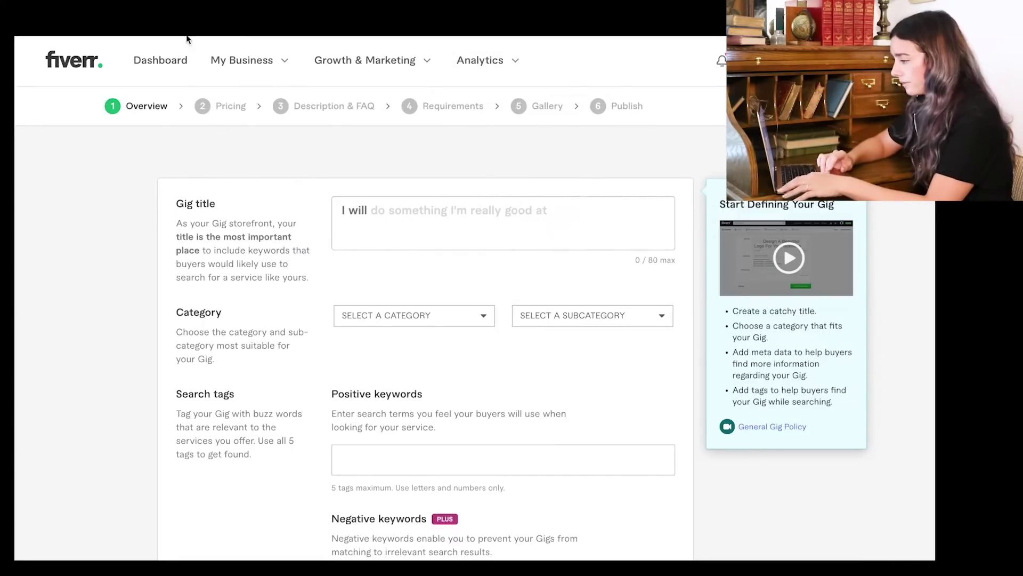
pyautogui.moveTo(121, 53)
pyautogui.click(56, 59)
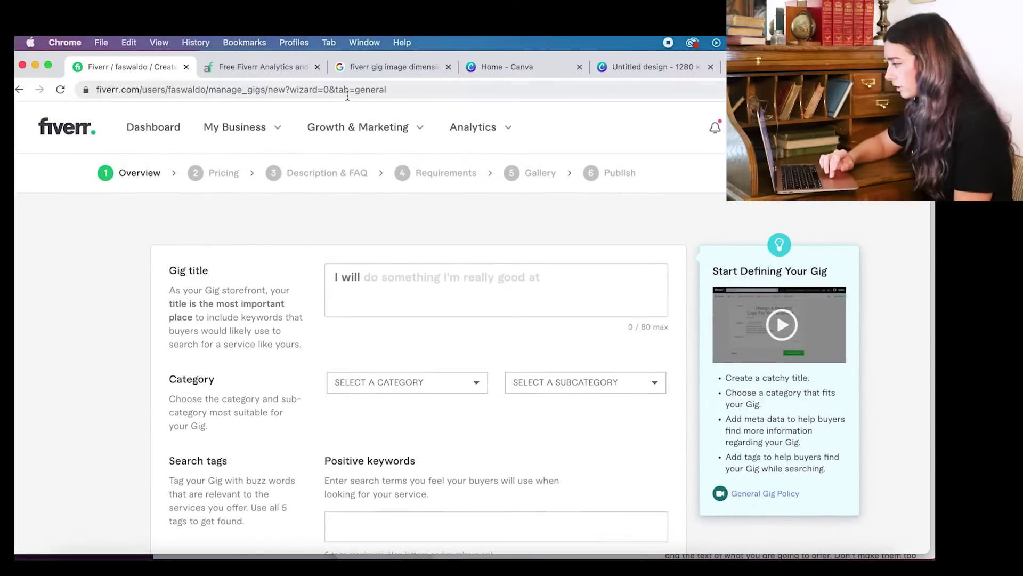
pyautogui.click(259, 66)
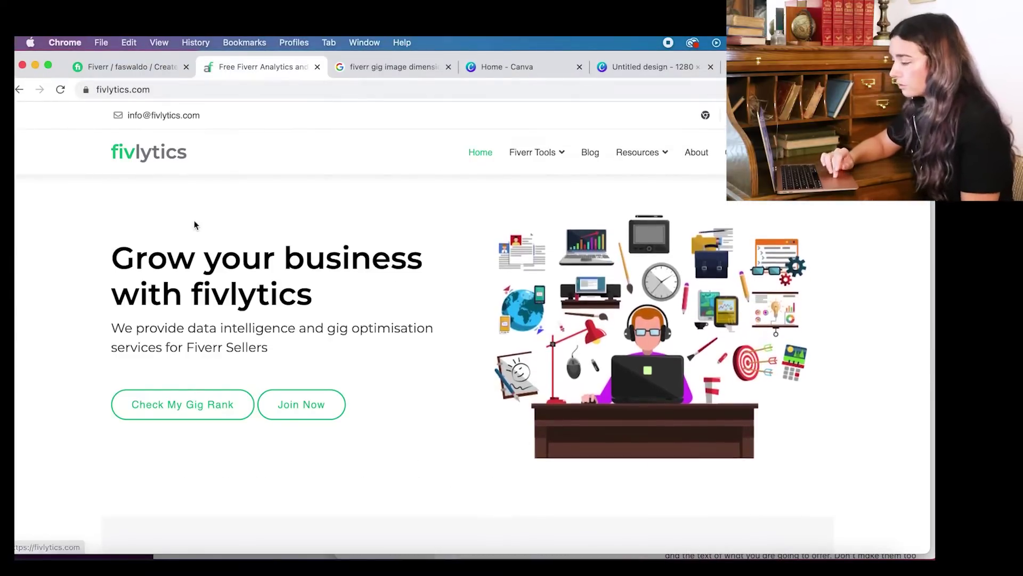
pyautogui.scroll(-7, 304, 289)
pyautogui.scroll(7, 410, 296)
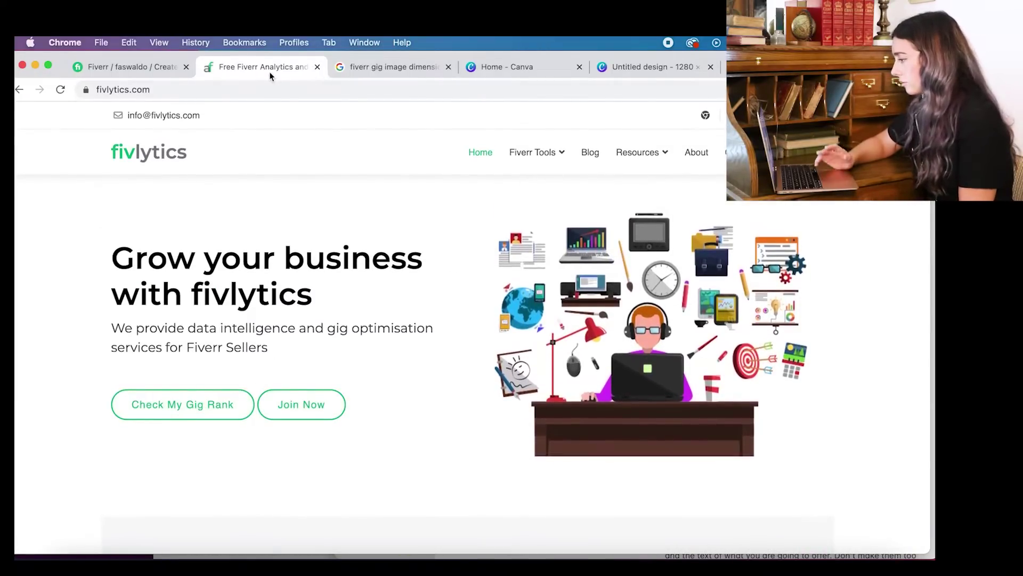
# Return to the Fiverr gig form and set the gig title to "I will write a blog for your business"
pyautogui.click(106, 70)
pyautogui.click(395, 273)
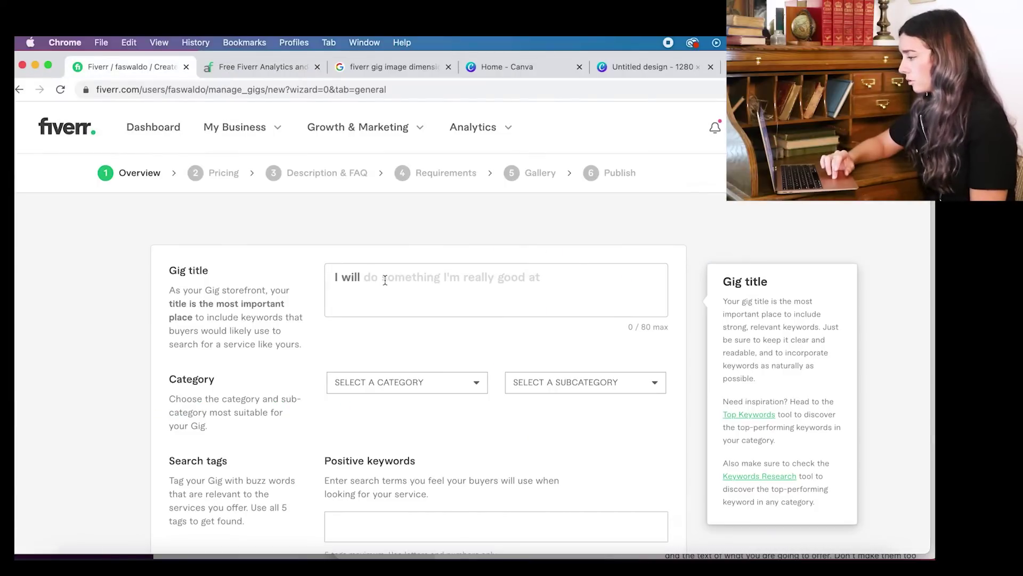
pyautogui.click(48, 65)
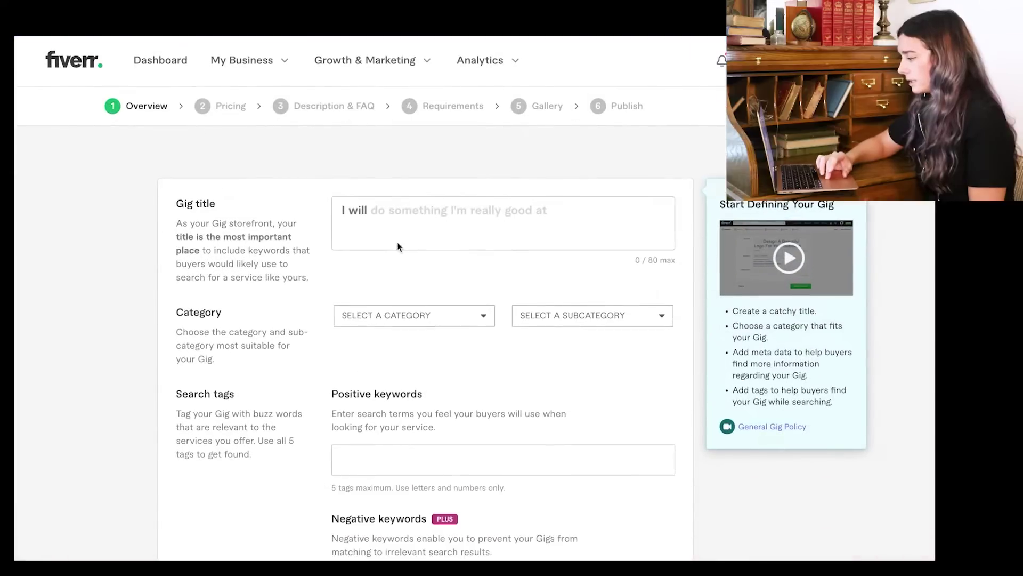
pyautogui.click(392, 219)
pyautogui.write('write a blog for your business')
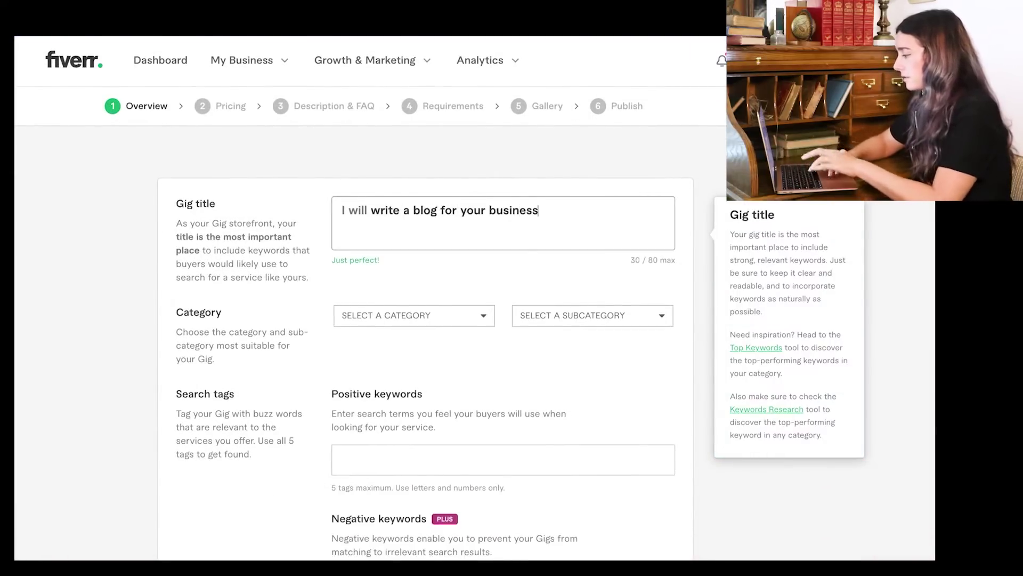
# Set the gig category to Writing & Translation with the subcategory Articles & Blog Posts
pyautogui.scroll(-2, 397, 276)
pyautogui.click(401, 264)
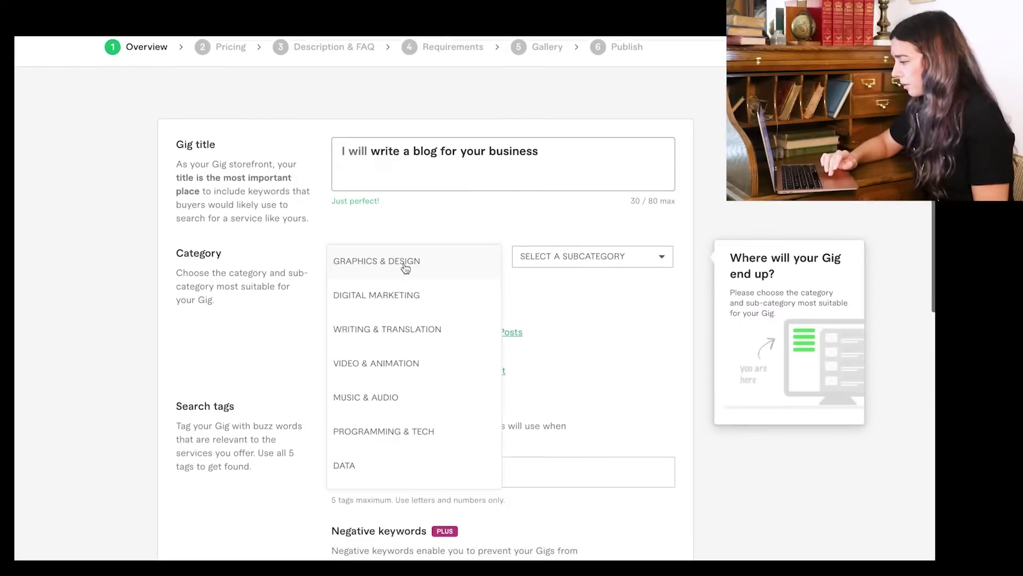
pyautogui.click(404, 328)
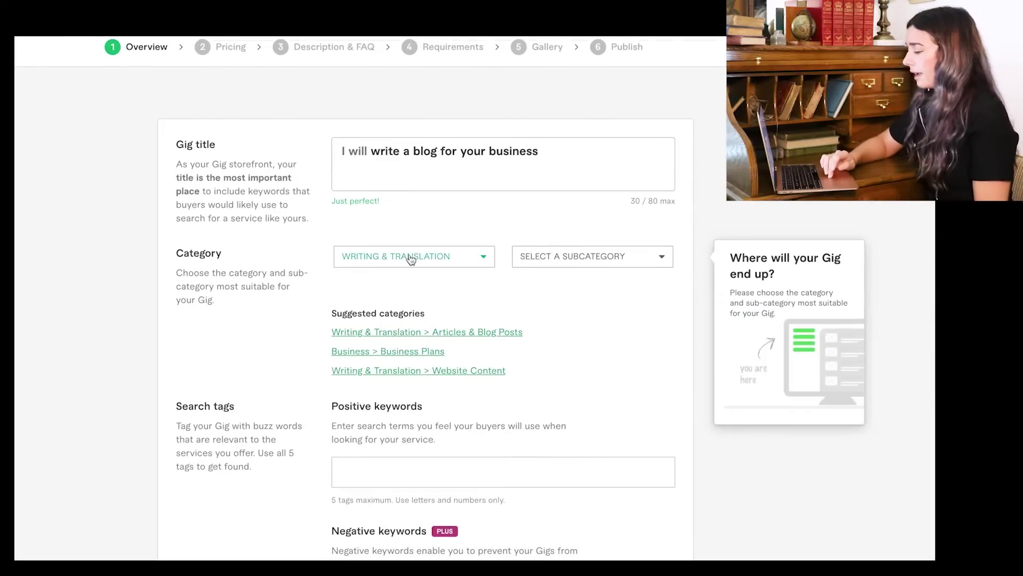
pyautogui.click(557, 257)
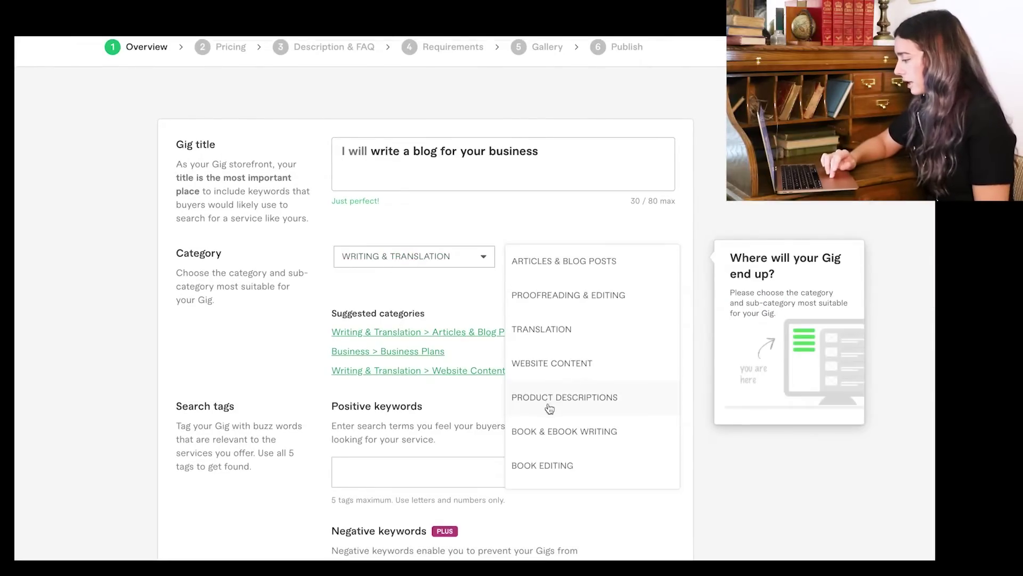
pyautogui.scroll(-1, 560, 393)
pyautogui.scroll(-4, 560, 394)
pyautogui.click(568, 279)
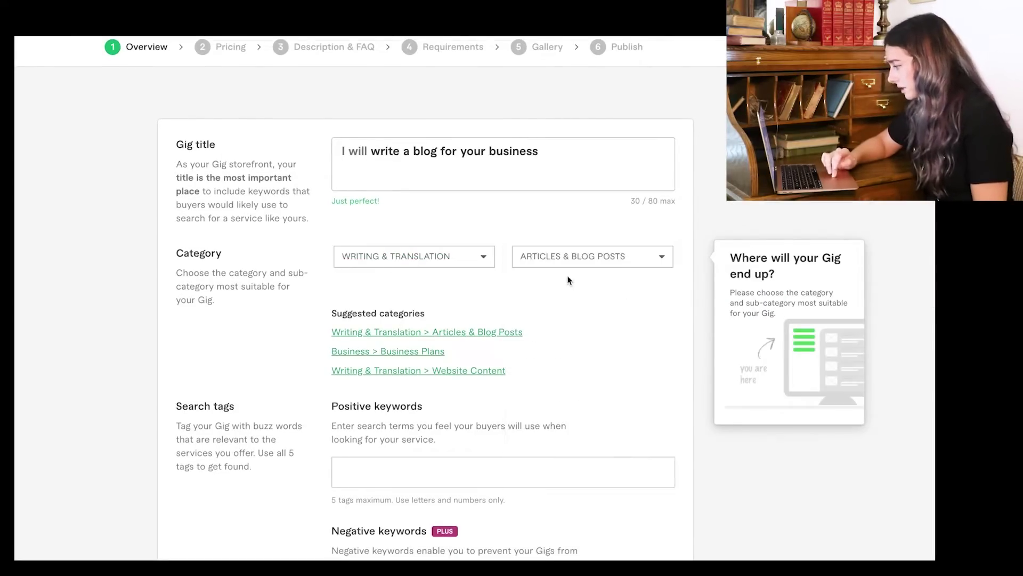
# Choose a writing language in the gig metadata and select Environment and Fitness as article topics
pyautogui.scroll(-4, 383, 320)
pyautogui.scroll(-2, 546, 350)
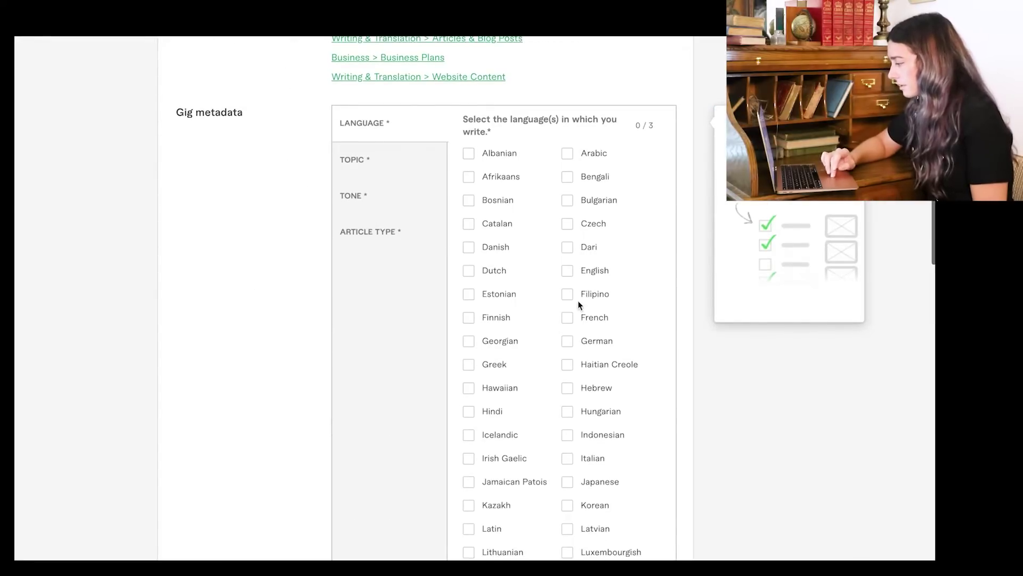
pyautogui.scroll(1, 388, 182)
pyautogui.click(387, 186)
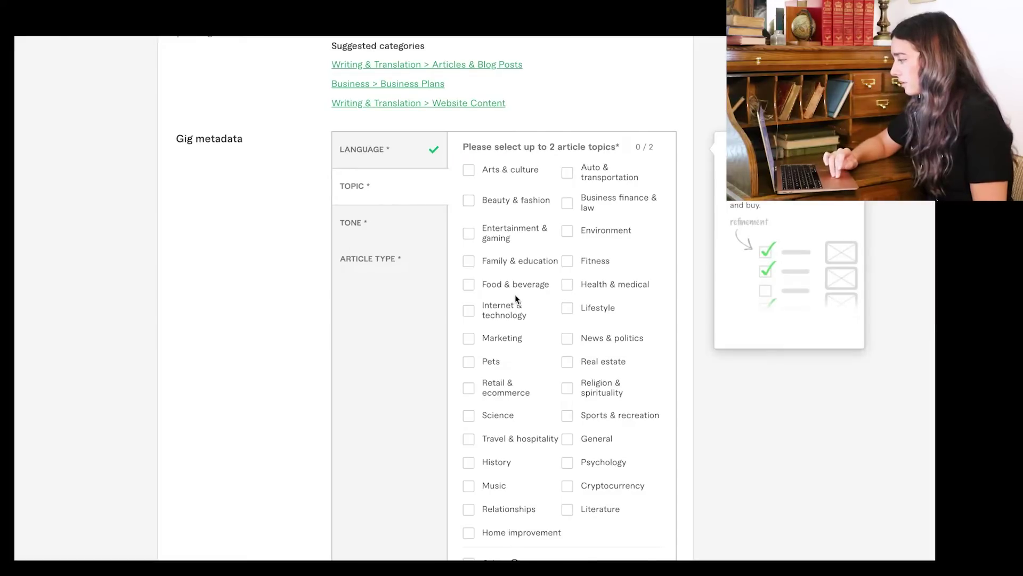
pyautogui.scroll(-2, 515, 296)
pyautogui.scroll(1, 515, 296)
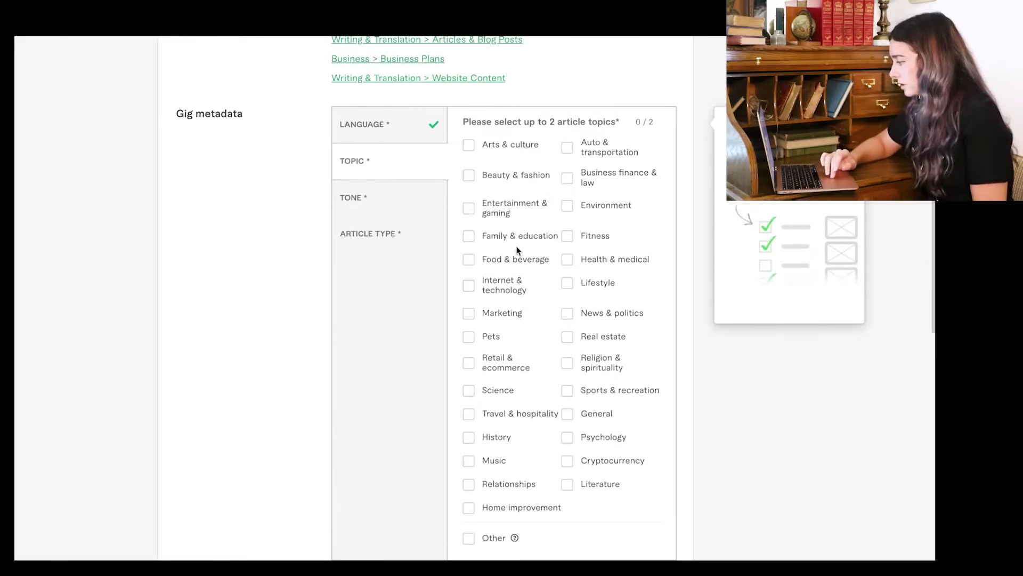
pyautogui.click(567, 236)
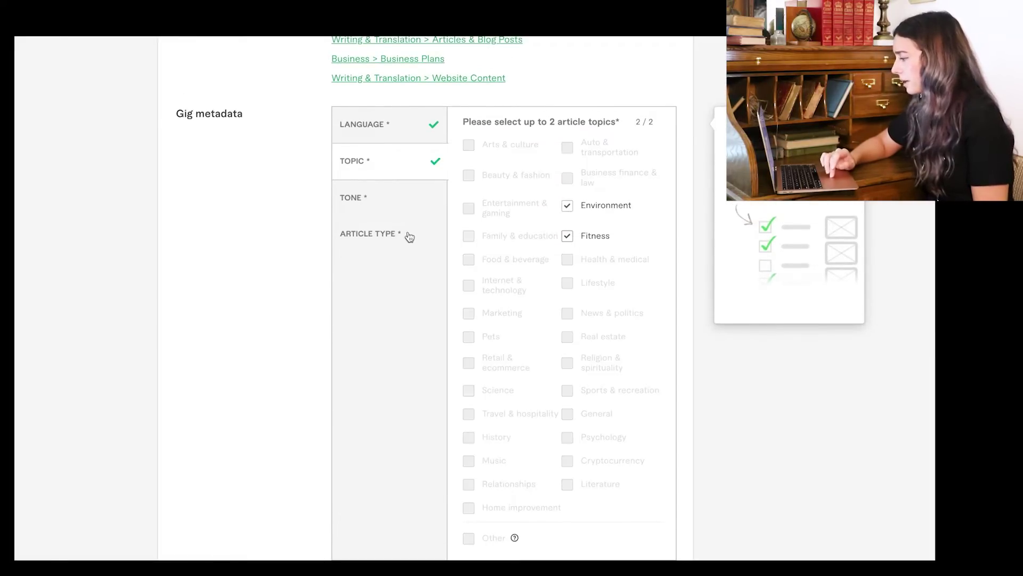
# Select Conversational and Professional/Formal as the tone of voice in the gig metadata
pyautogui.click(374, 208)
pyautogui.click(469, 156)
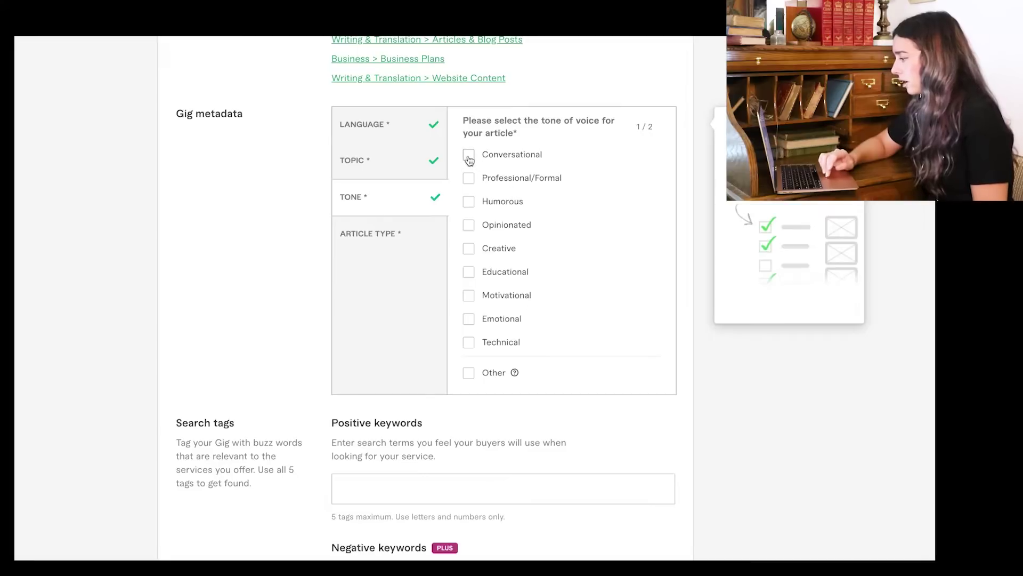
pyautogui.click(474, 179)
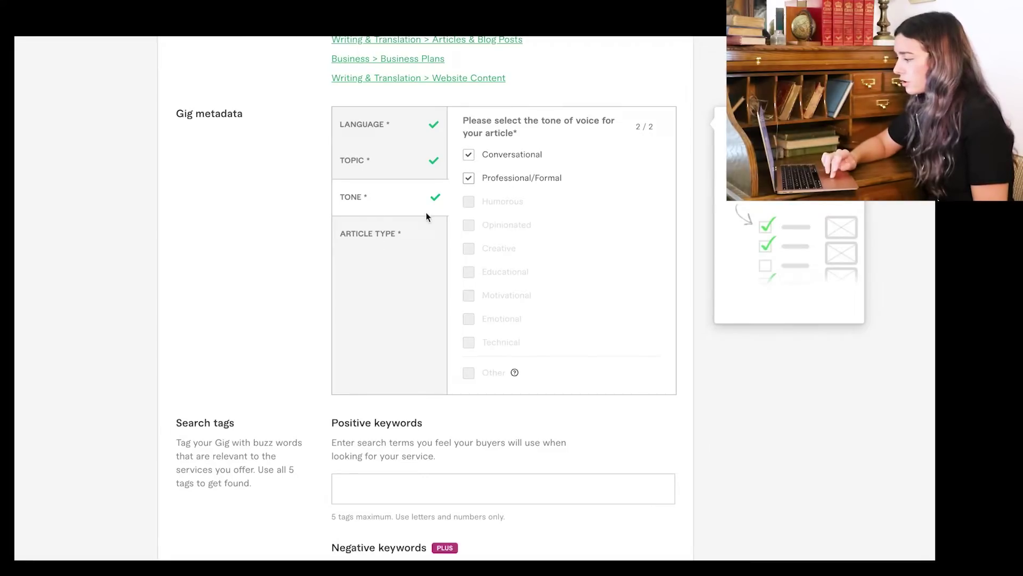
# Select News story, Listicle and Long-form article as the article types in the gig metadata
pyautogui.click(362, 237)
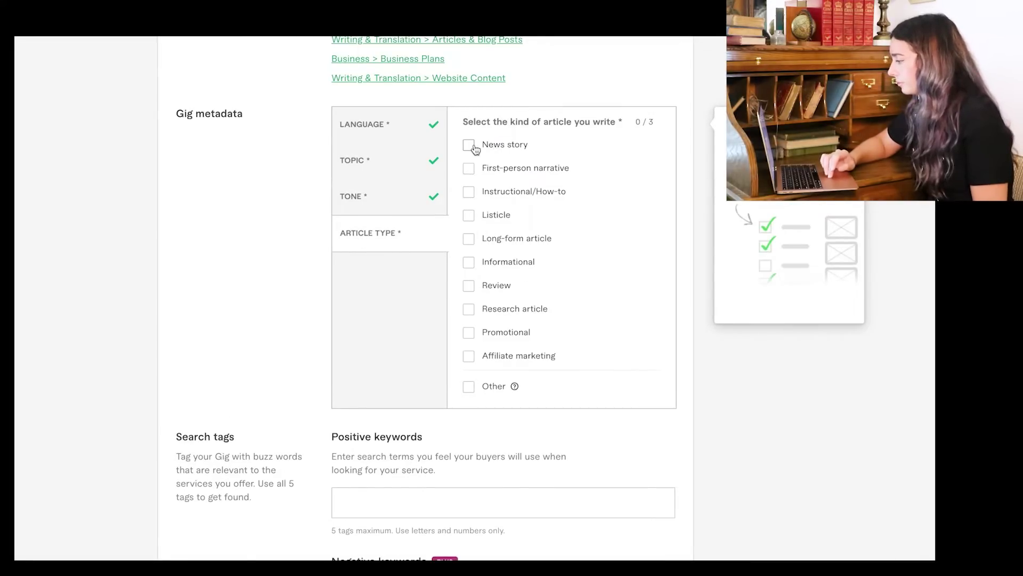
pyautogui.click(471, 153)
pyautogui.click(470, 215)
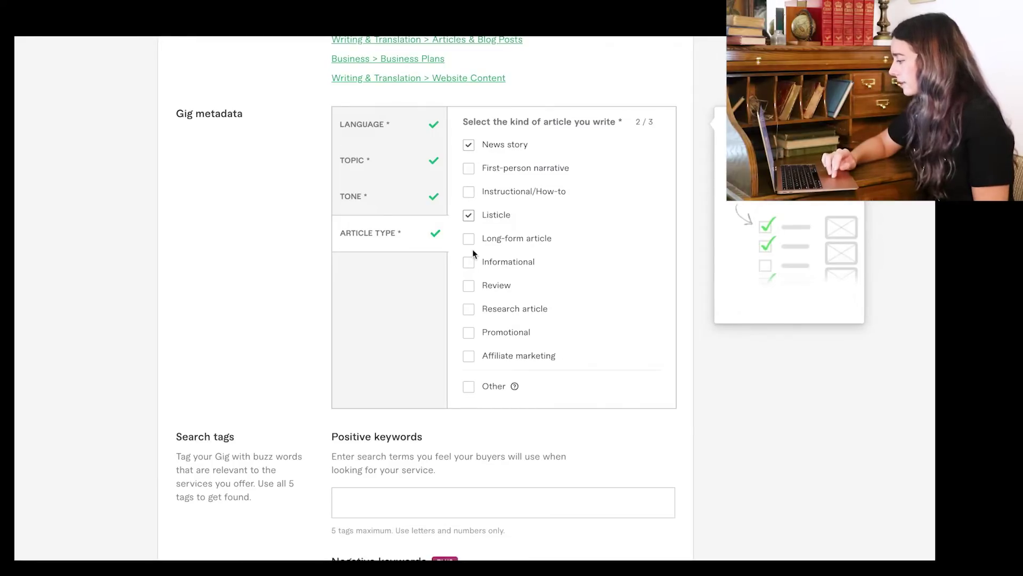
pyautogui.click(469, 239)
# Add "blog post", "blog writing" and "blog writer" as positive keywords in the search tags
pyautogui.scroll(-4, 548, 311)
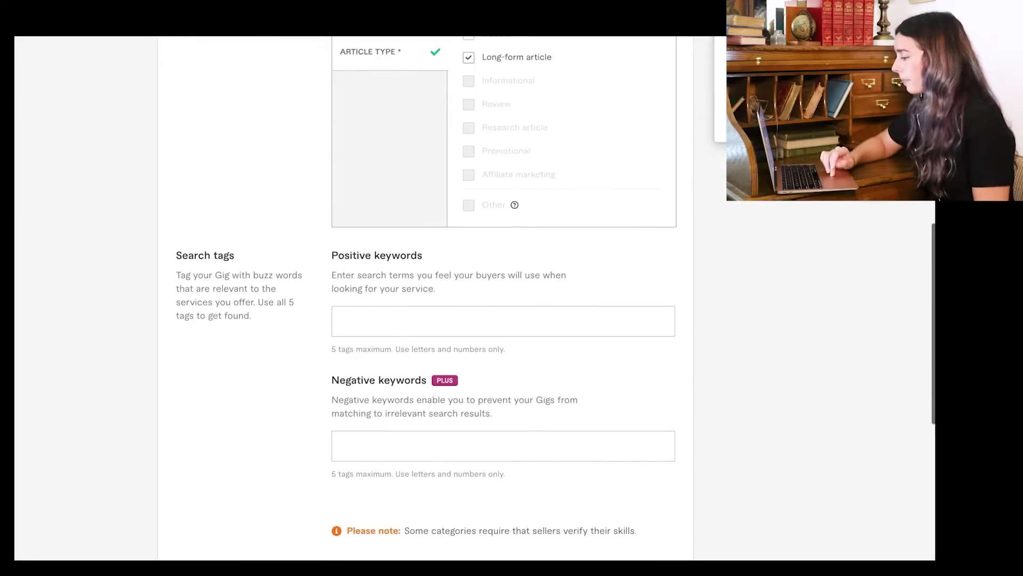
pyautogui.scroll(-2, 398, 317)
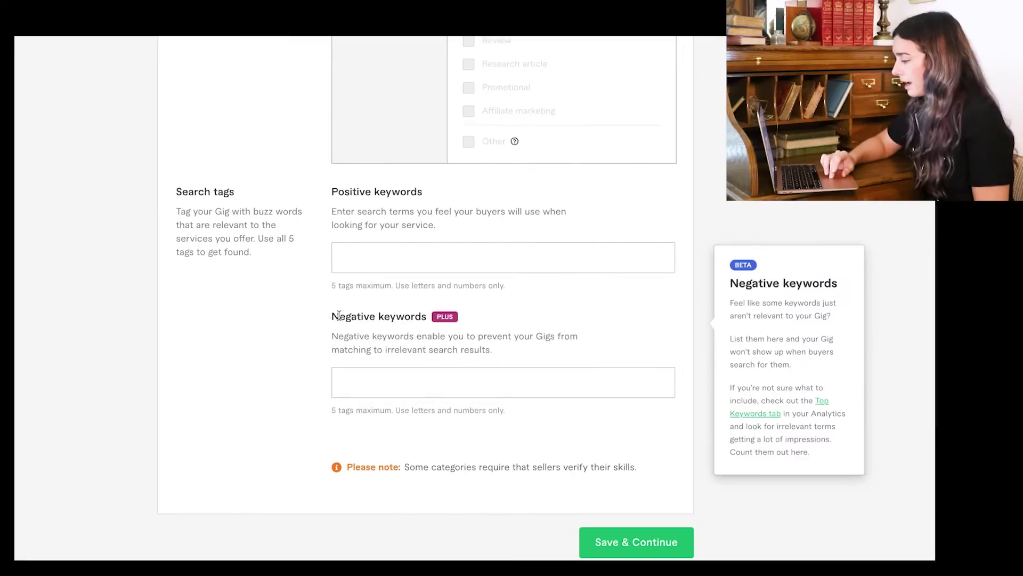
pyautogui.moveTo(333, 316); pyautogui.dragTo(456, 319)
pyautogui.click(497, 320)
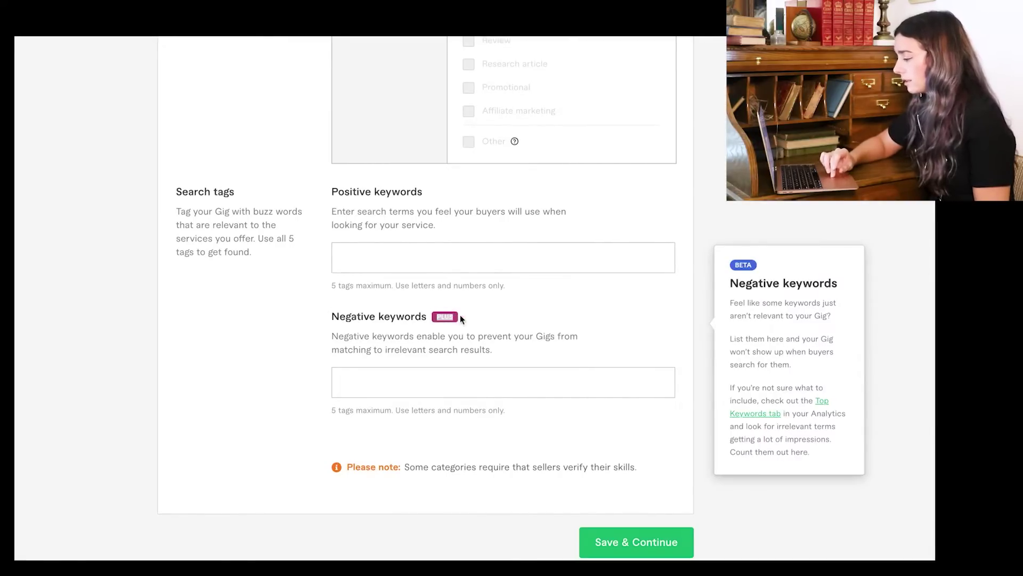
pyautogui.click(357, 257)
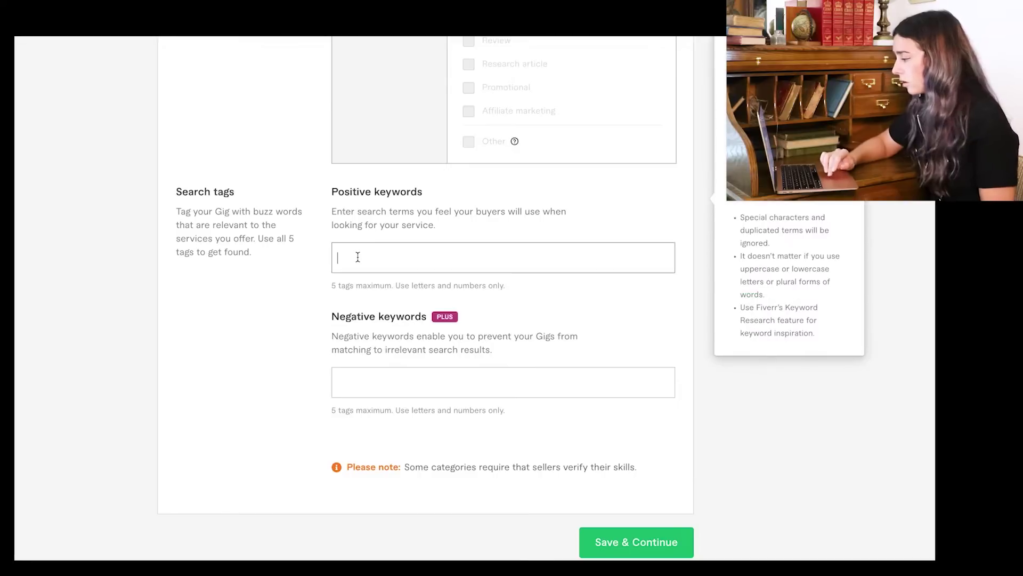
pyautogui.write('blog')
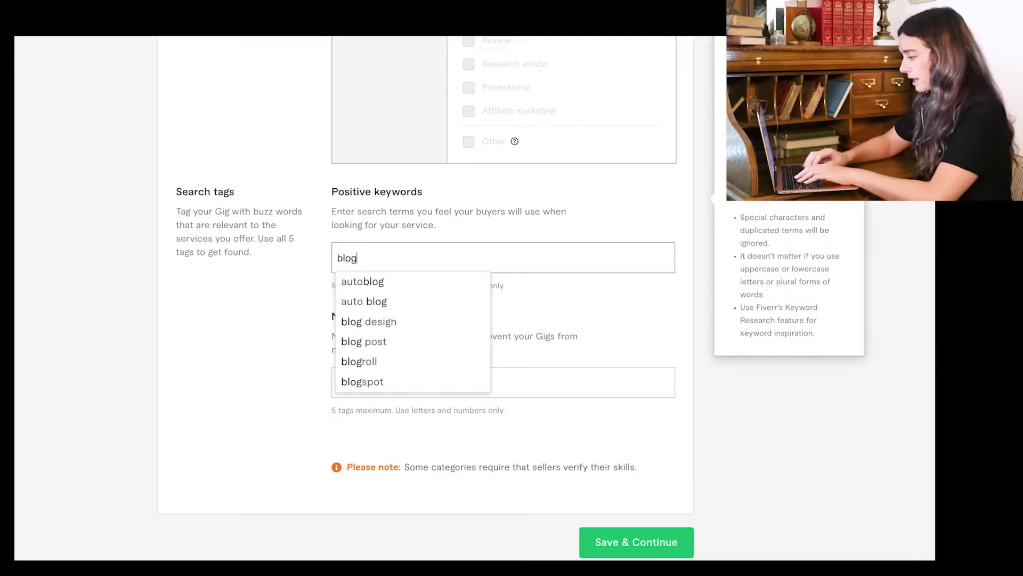
pyautogui.click(376, 341)
pyautogui.write('blog')
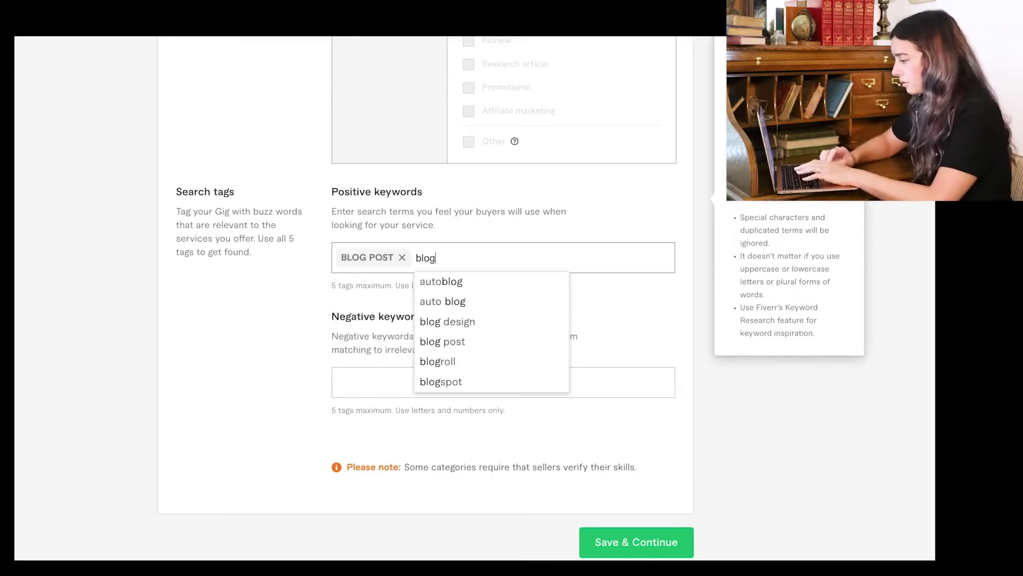
pyautogui.write(' writing')
pyautogui.press('Return')
pyautogui.write('blog writer')
pyautogui.press('Return')
# Add "article writer" and "copywriter" as further positive keywords for the gig
pyautogui.write('art')
pyautogui.click(643, 379)
pyautogui.write('copy')
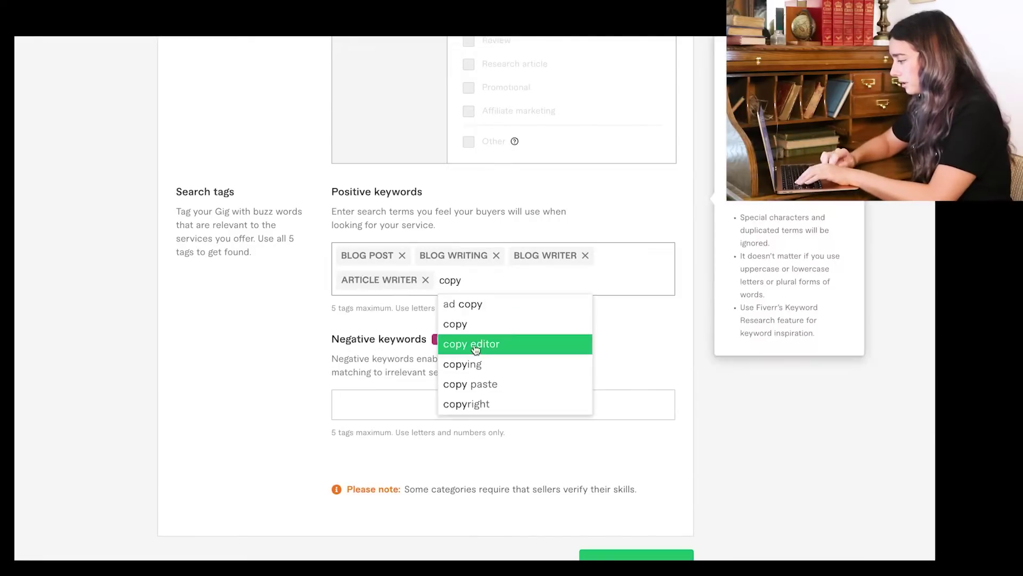
pyautogui.write('writer')
pyautogui.press('Return')
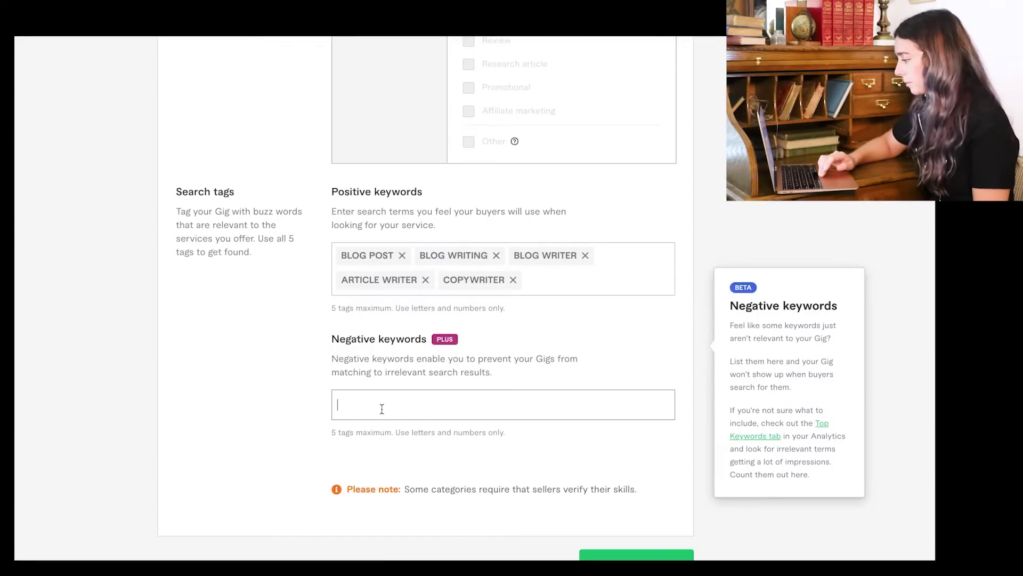
# Add "copy editor" and "ebook writing" as negative keywords, then save the overview and continue to pricing
pyautogui.write('edit')
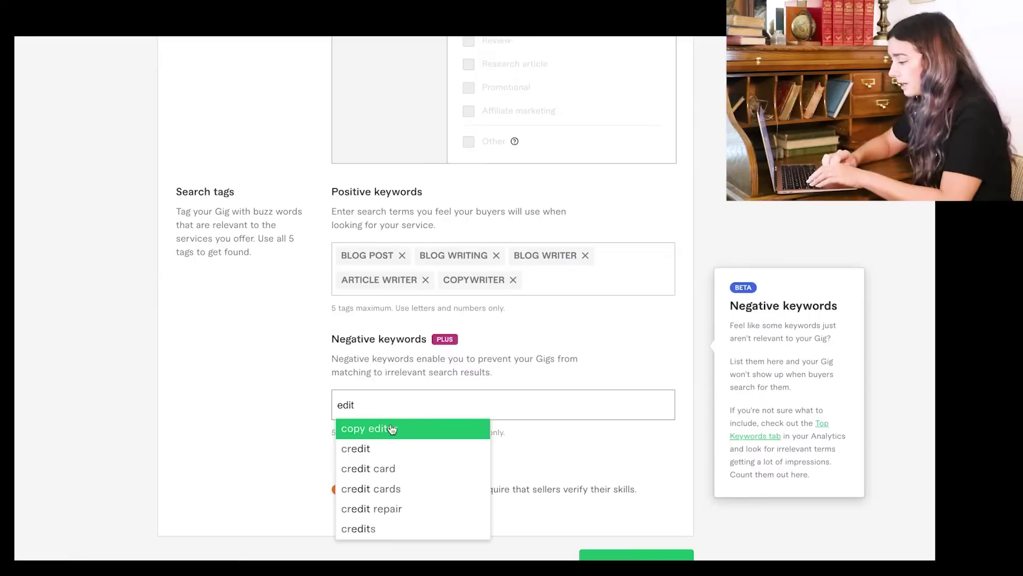
pyautogui.write('ing')
pyautogui.click(395, 429)
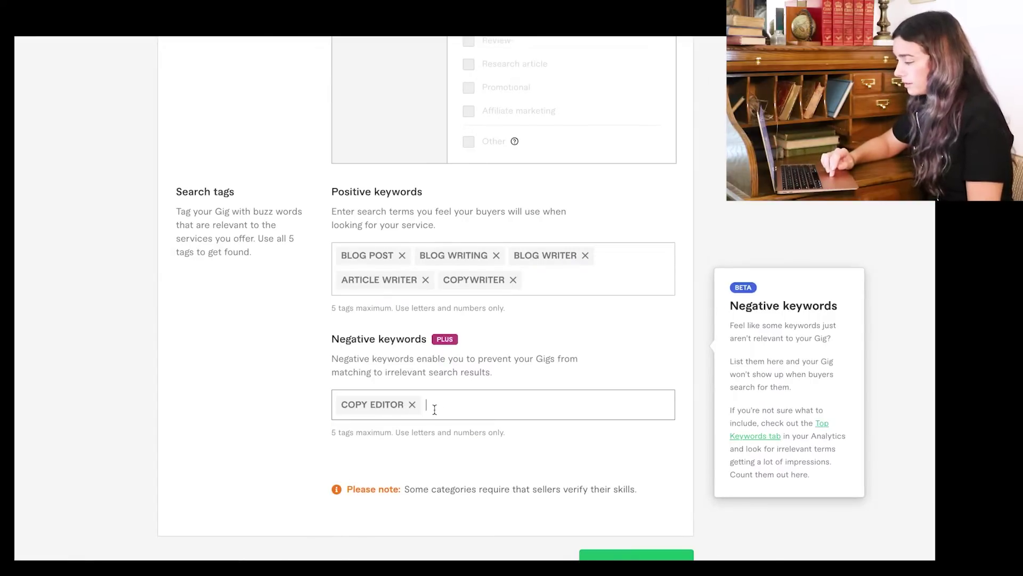
pyautogui.write('ebook writing')
pyautogui.press('Return')
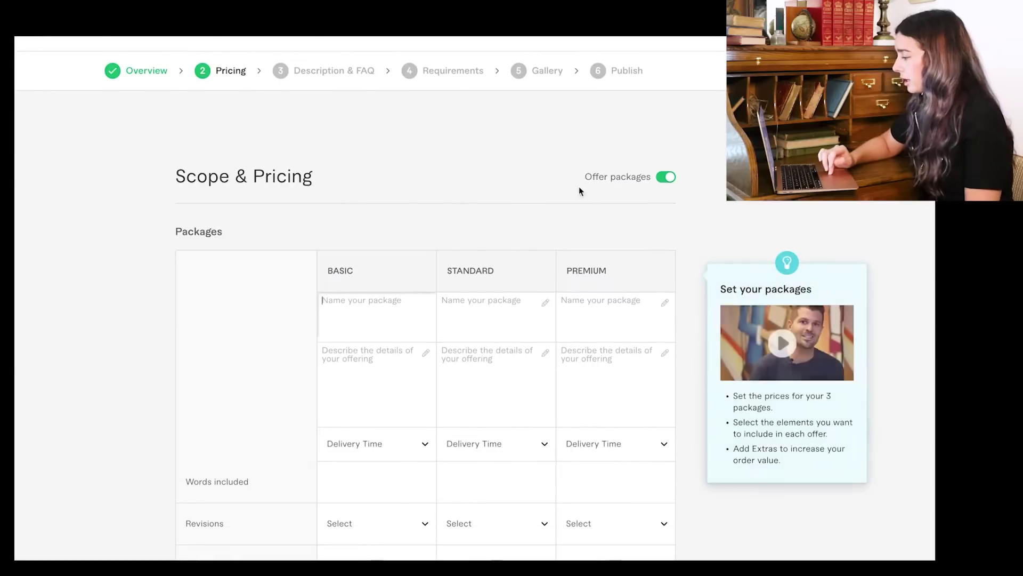
# Name the three pricing packages BASIC, STANDARD and PREMIUM
pyautogui.click(384, 317)
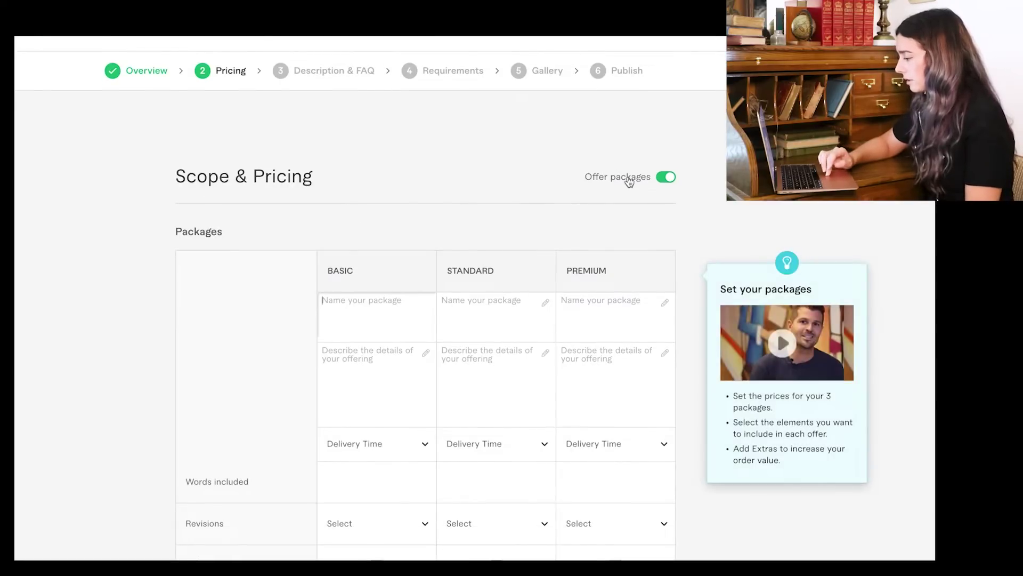
pyautogui.write('BSS')
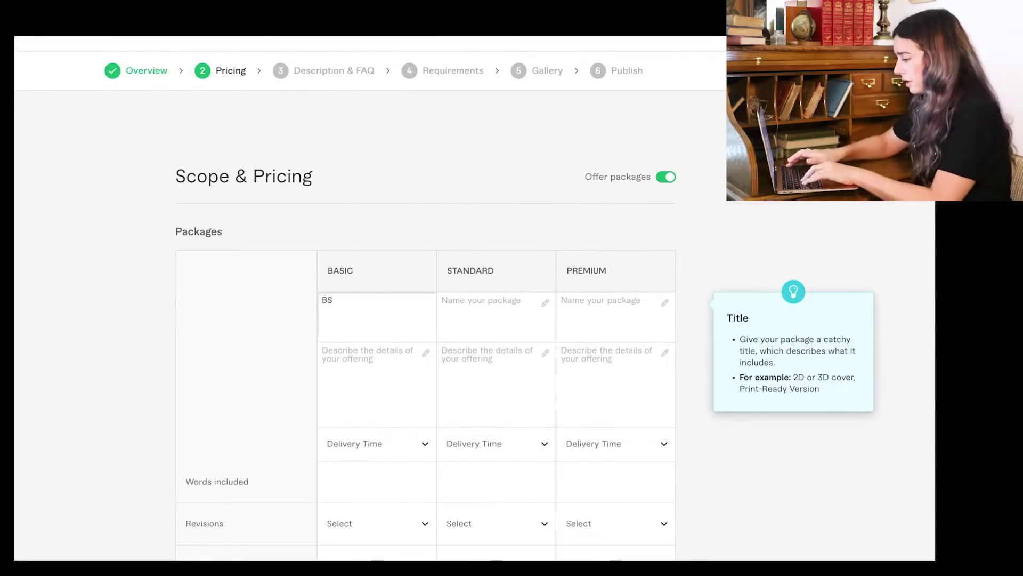
pyautogui.click(453, 306)
pyautogui.write('STANDARD')
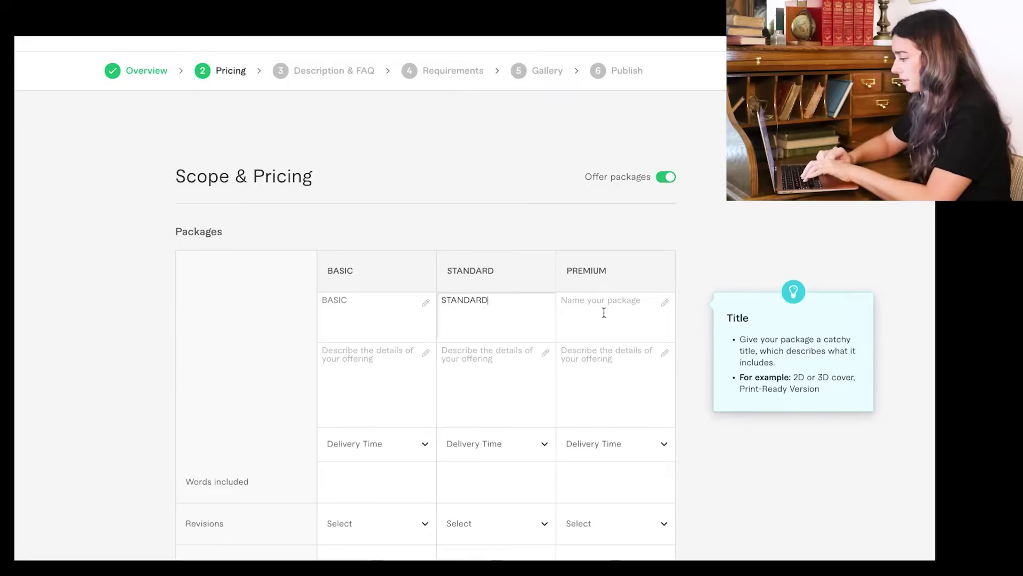
pyautogui.click(604, 312)
pyautogui.write('PREMIUM')
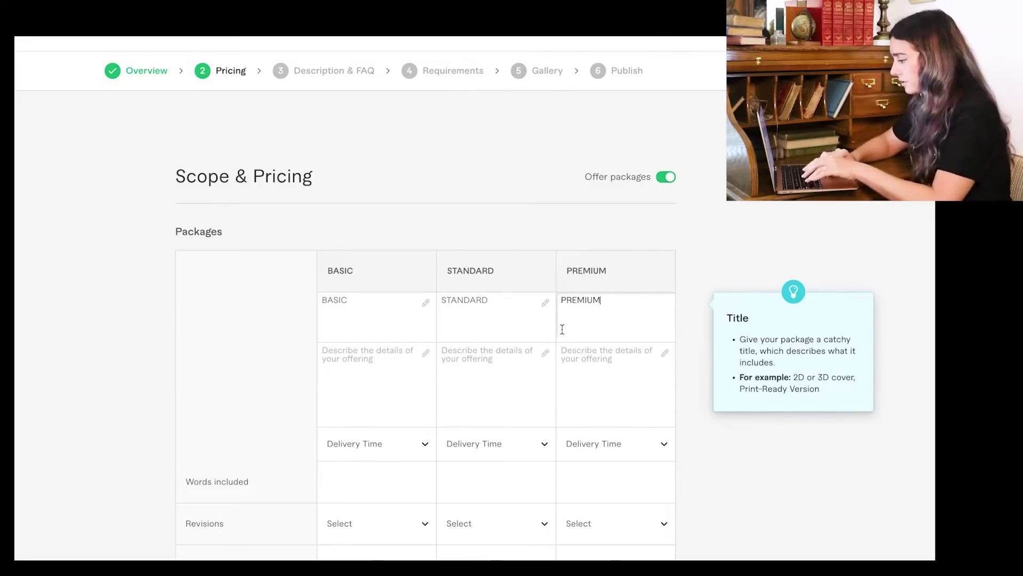
# Describe the packages as "I will write a 500-word blog", "I will write a 1k word blog" and "I will write a 2k word blog"
pyautogui.click(392, 368)
pyautogui.write('I will write a 500-word blog')
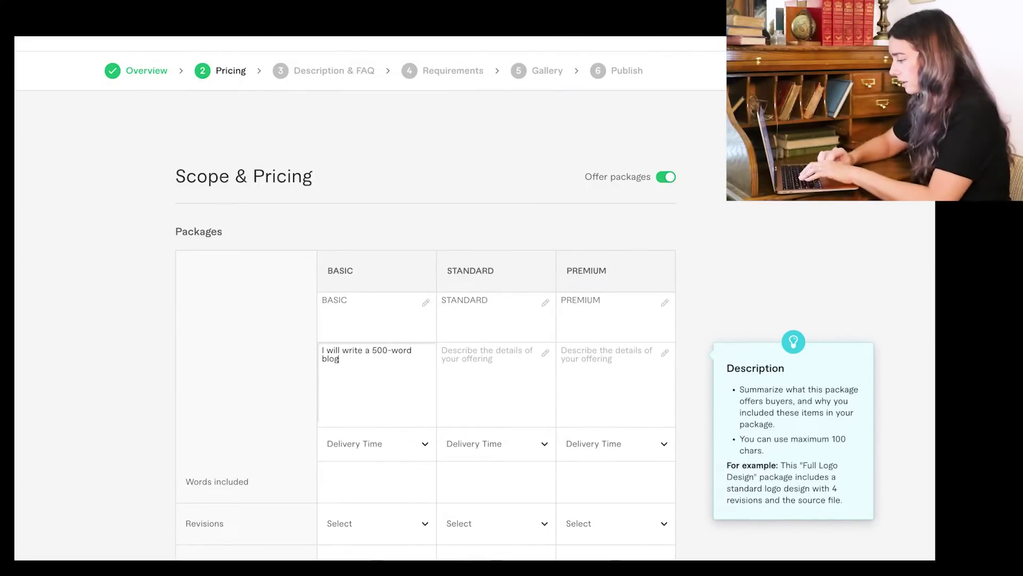
pyautogui.click(452, 403)
pyautogui.write('I will wr')
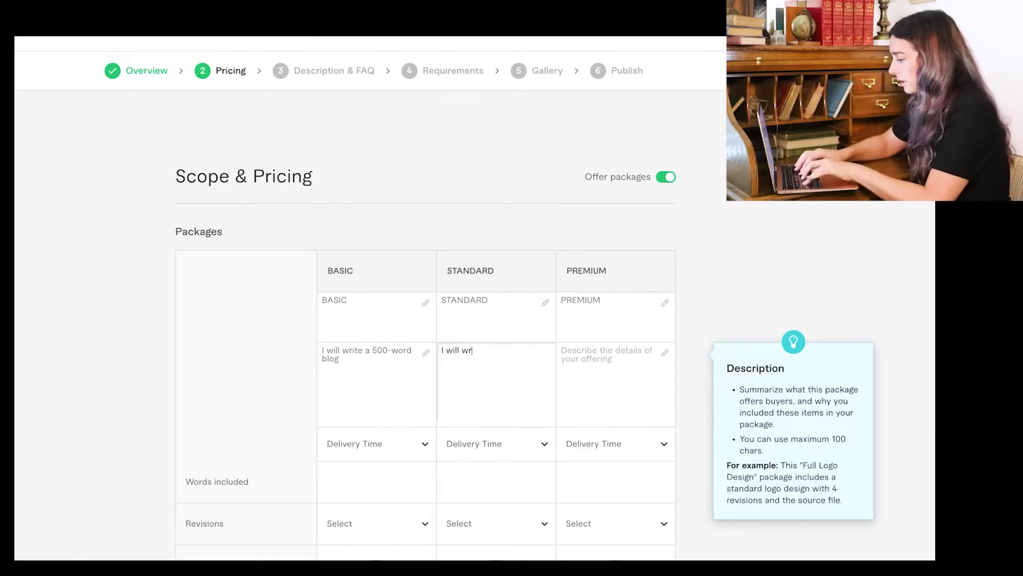
pyautogui.write('ite a 1k word bl')
pyautogui.write('og')
pyautogui.write('blog')
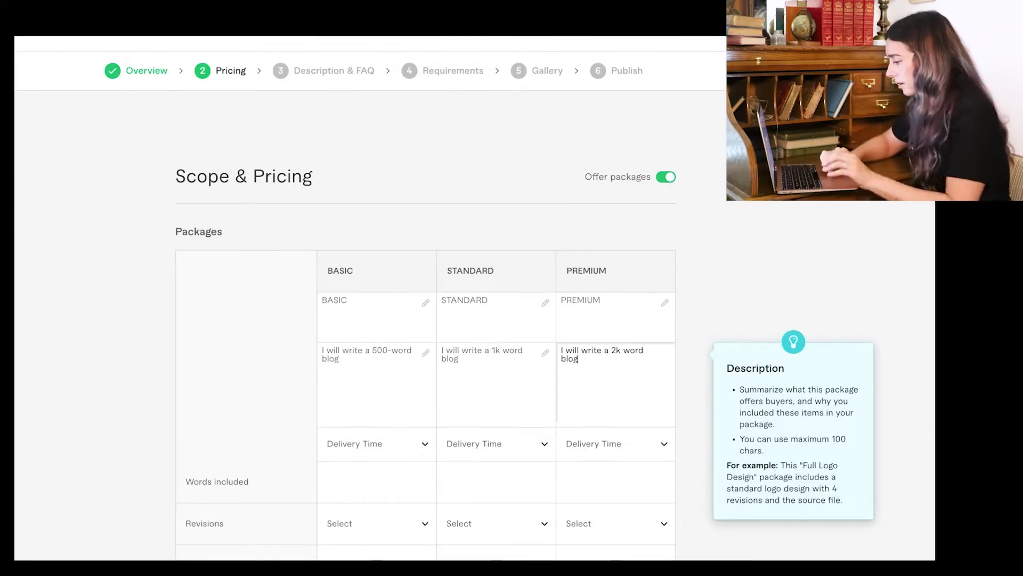
# Set the delivery time to 2 days for Basic, 3 days for Standard and 4 days for Premium
pyautogui.scroll(-3, 405, 336)
pyautogui.click(405, 336)
pyautogui.click(368, 446)
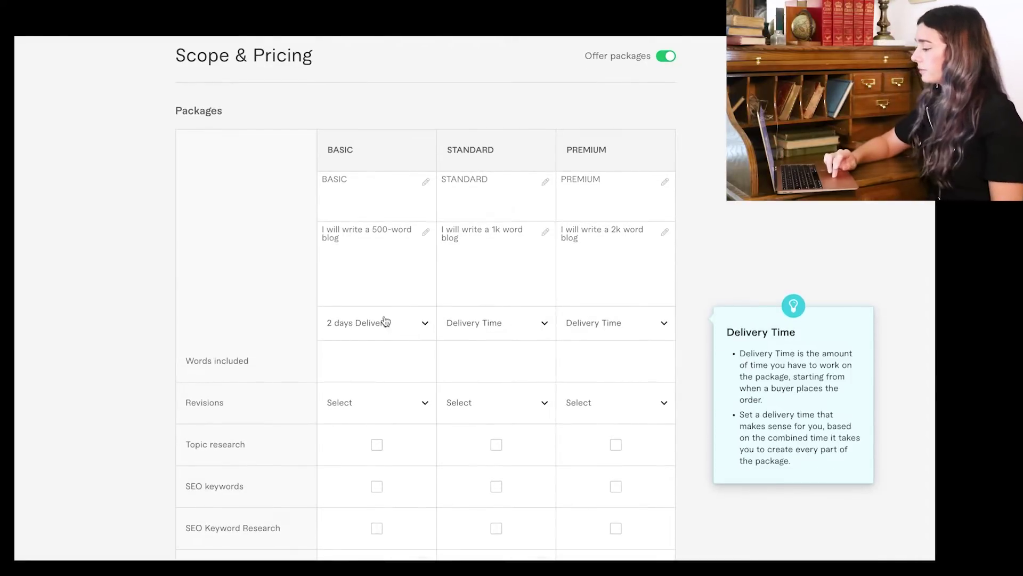
pyautogui.click(487, 334)
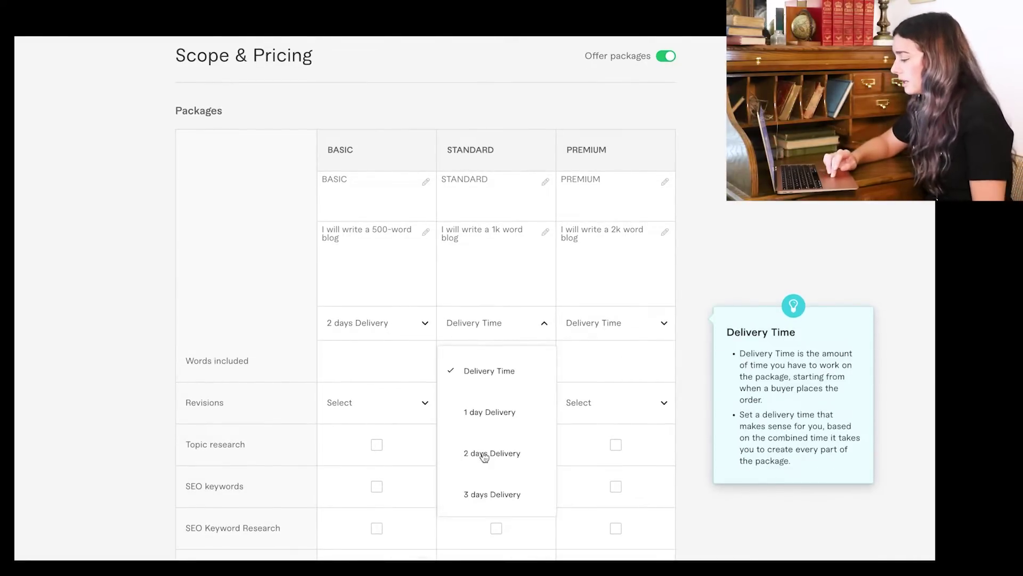
pyautogui.click(477, 495)
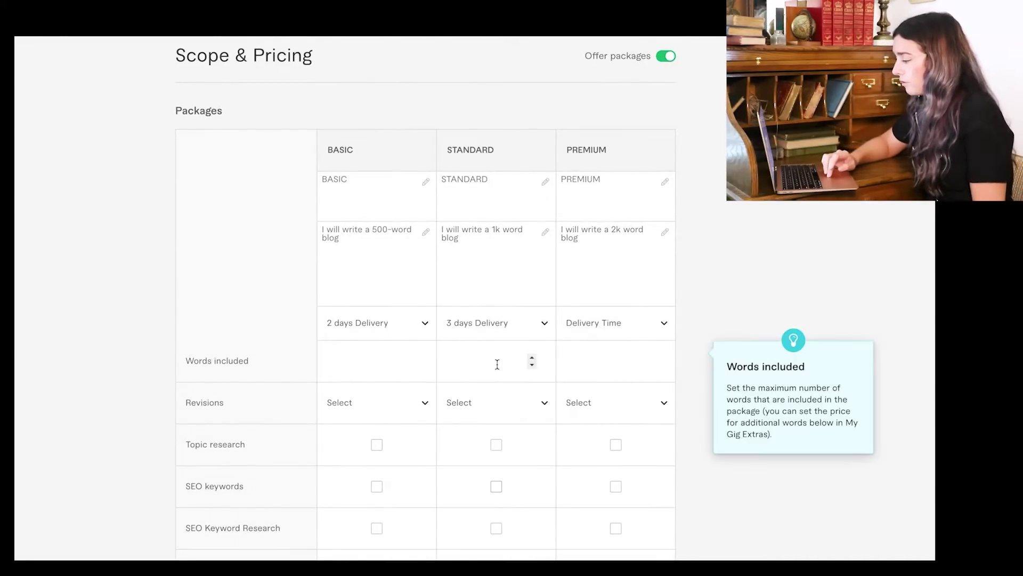
pyautogui.click(637, 330)
pyautogui.scroll(-2, 605, 480)
pyautogui.click(598, 494)
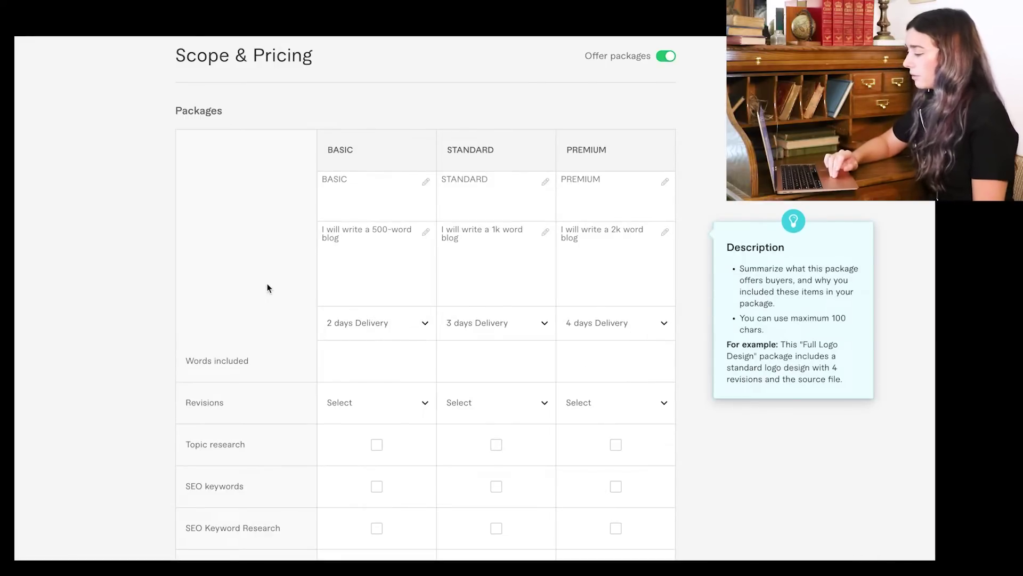
# Set the number of revisions to 2 for each of the three packages
pyautogui.scroll(-1, 268, 288)
pyautogui.scroll(-1, 268, 288)
pyautogui.scroll(6, 267, 286)
pyautogui.scroll(-5, 282, 302)
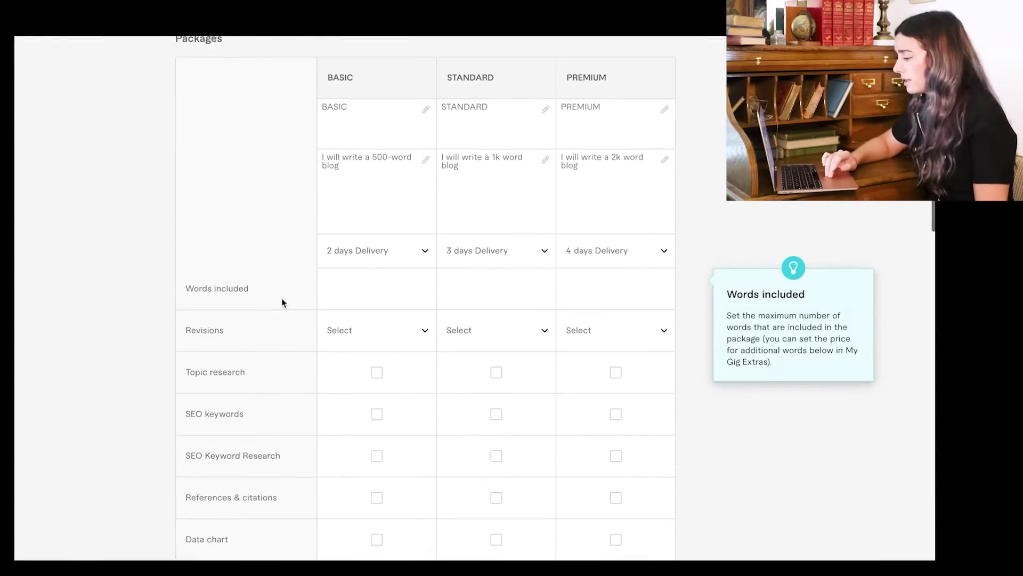
pyautogui.click(339, 291)
pyautogui.click(349, 416)
pyautogui.click(384, 290)
pyautogui.click(363, 457)
pyautogui.click(502, 301)
pyautogui.click(484, 453)
pyautogui.click(601, 287)
pyautogui.click(576, 458)
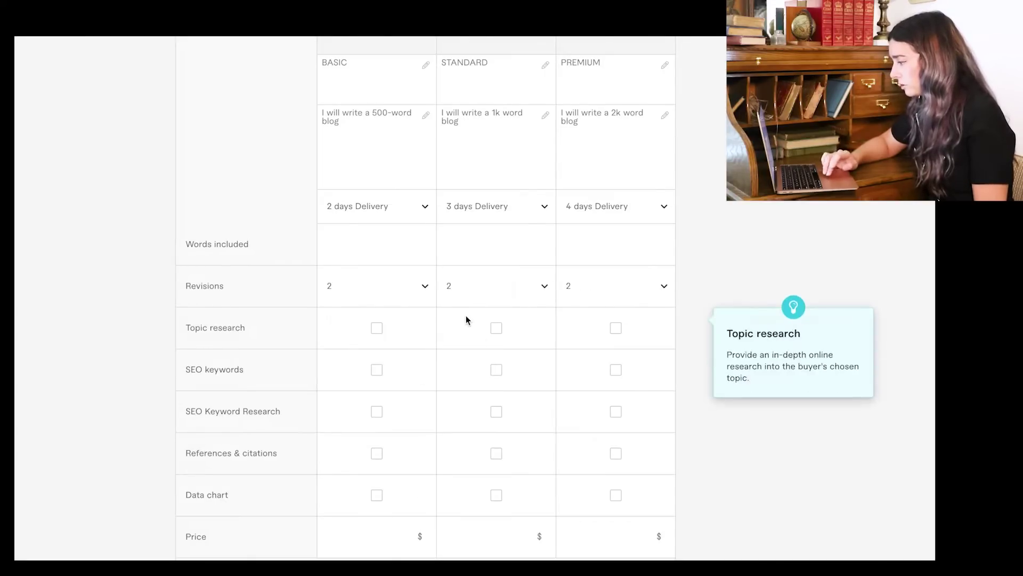
# Include topic research and SEO keywords in the Basic, Standard and Premium packages
pyautogui.scroll(3, 466, 315)
pyautogui.scroll(-3, 373, 334)
pyautogui.scroll(-1, 373, 334)
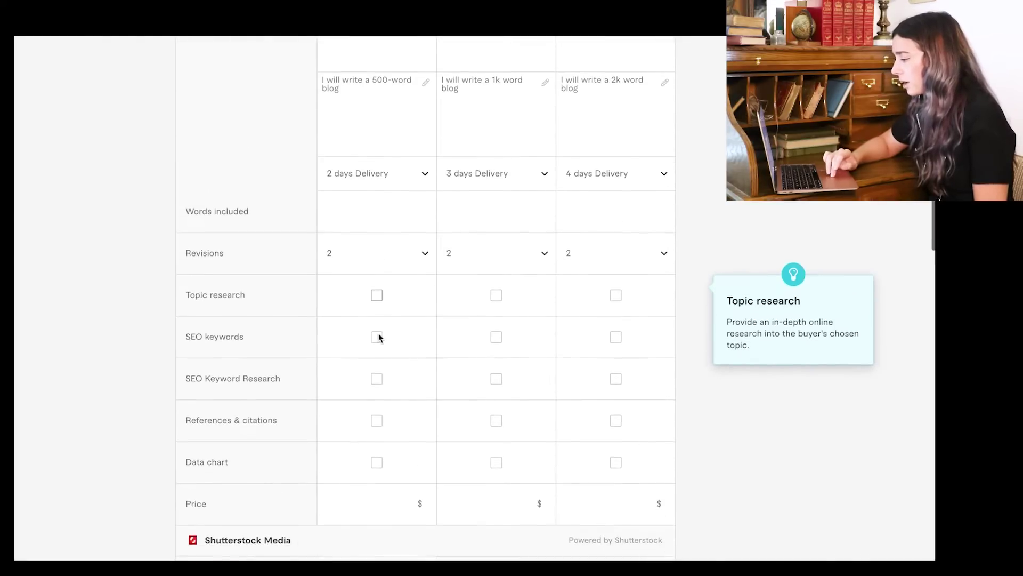
pyautogui.click(496, 296)
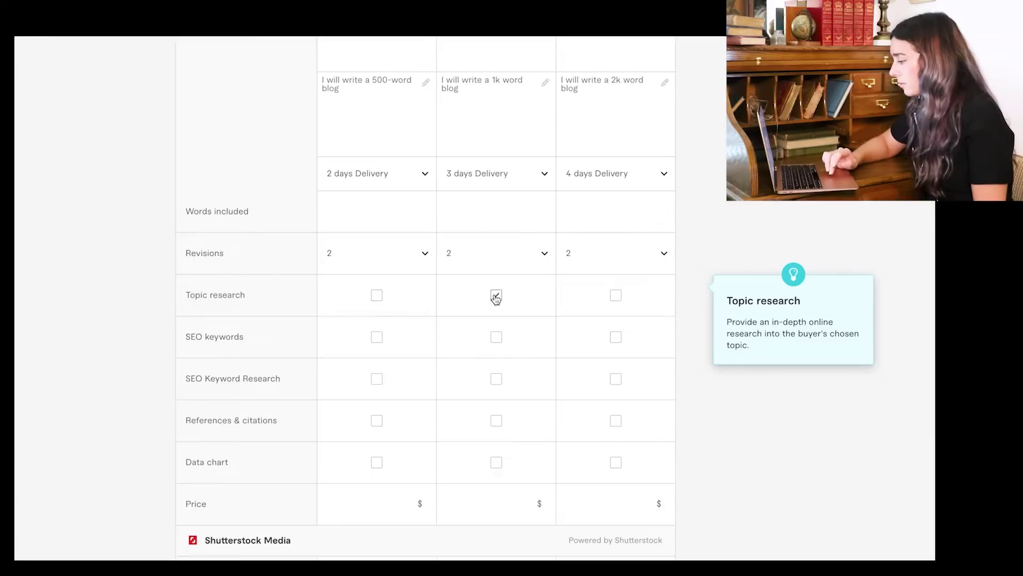
pyautogui.click(376, 295)
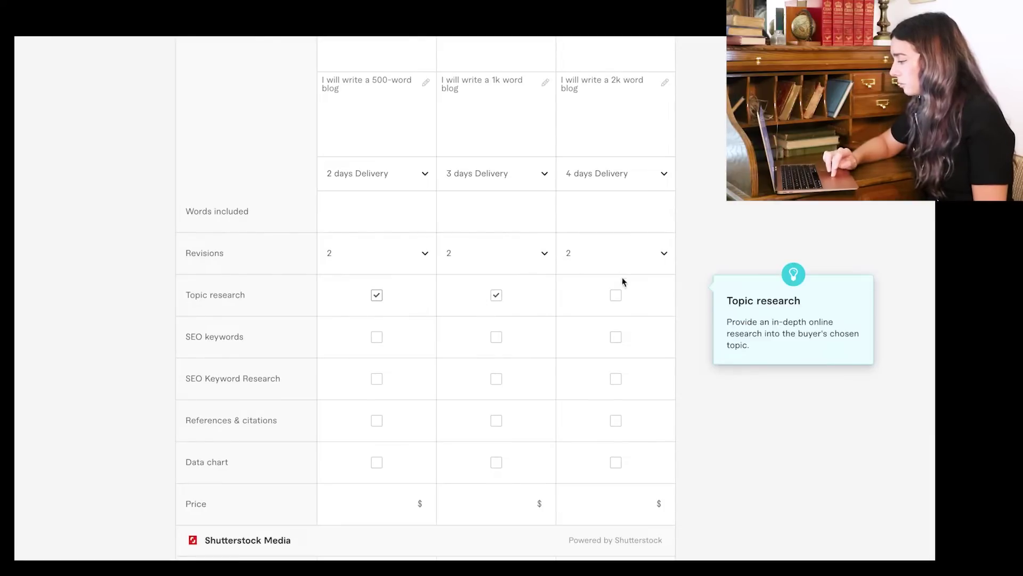
pyautogui.click(617, 296)
pyautogui.click(377, 337)
pyautogui.click(496, 337)
pyautogui.click(615, 337)
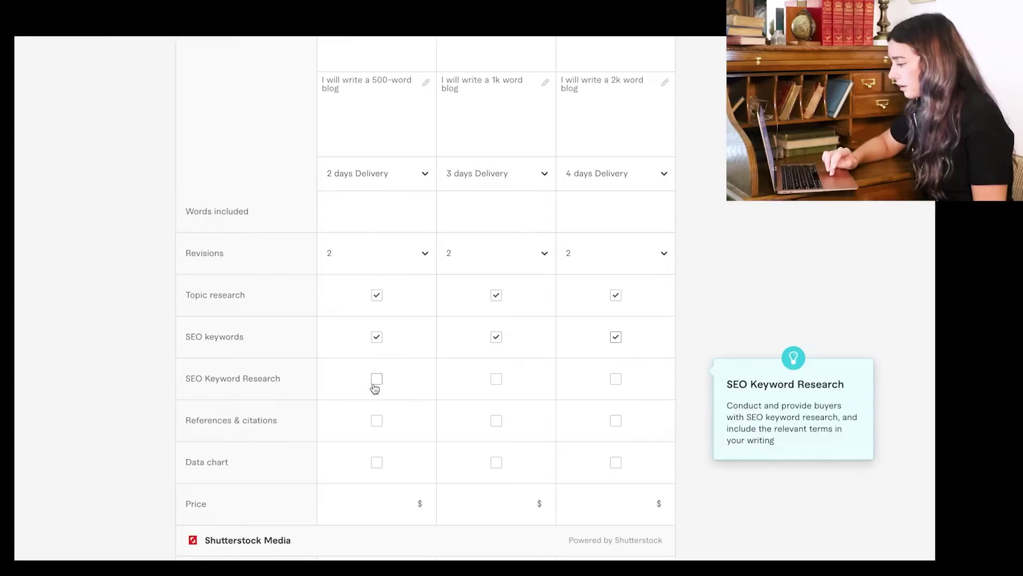
# Include SEO keyword research and references & citations in all three packages
pyautogui.click(616, 379)
pyautogui.click(496, 421)
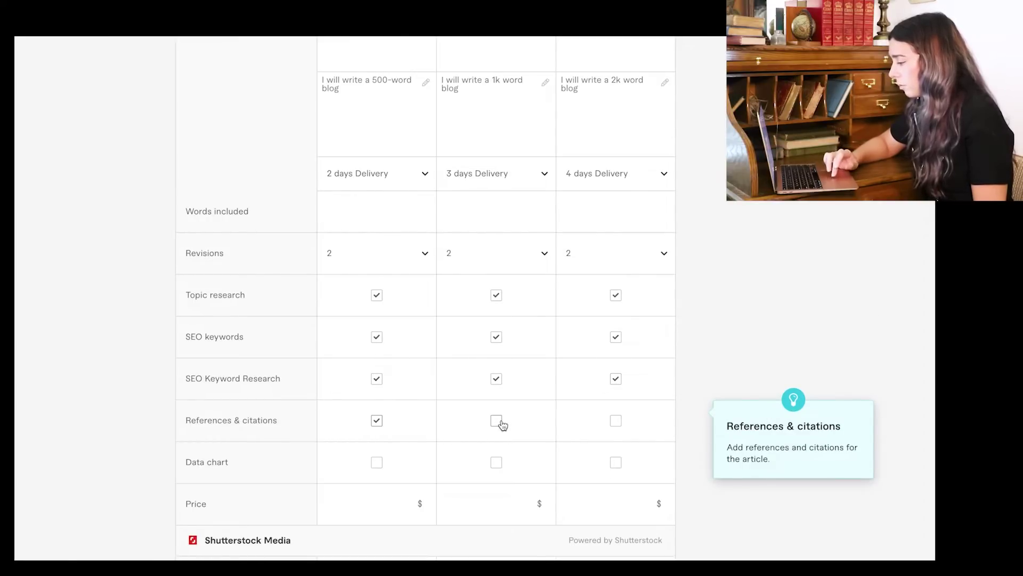
pyautogui.click(616, 422)
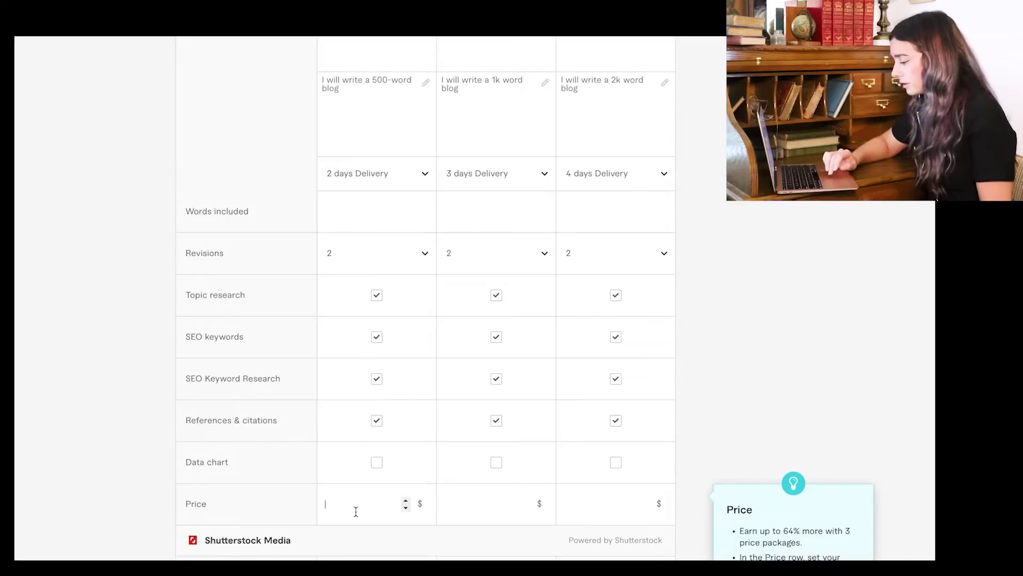
# Price the Basic package at $25, Standard at $40 and Premium at $80
pyautogui.write('25')
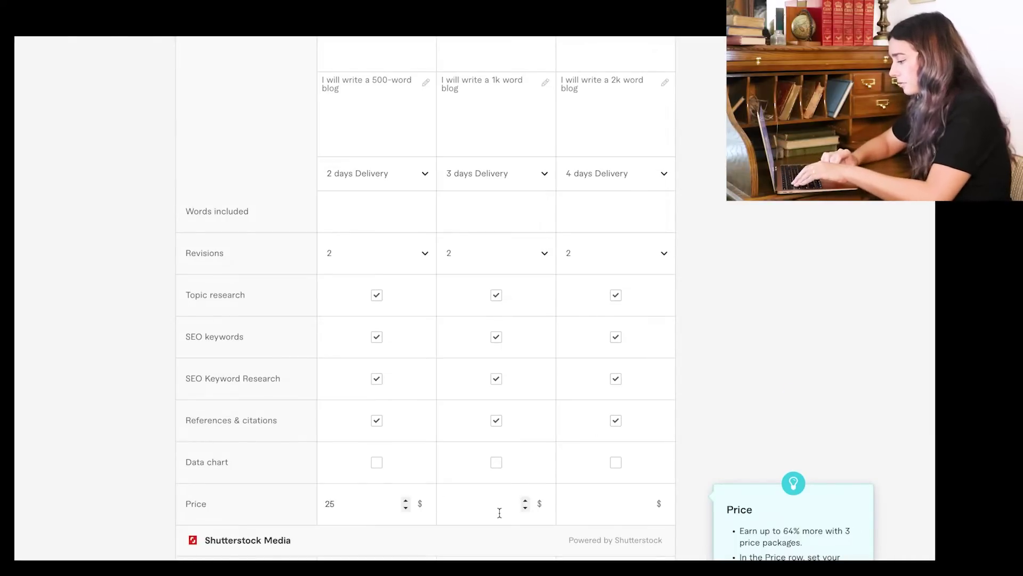
pyautogui.click(499, 513)
pyautogui.write('40')
pyautogui.click(597, 507)
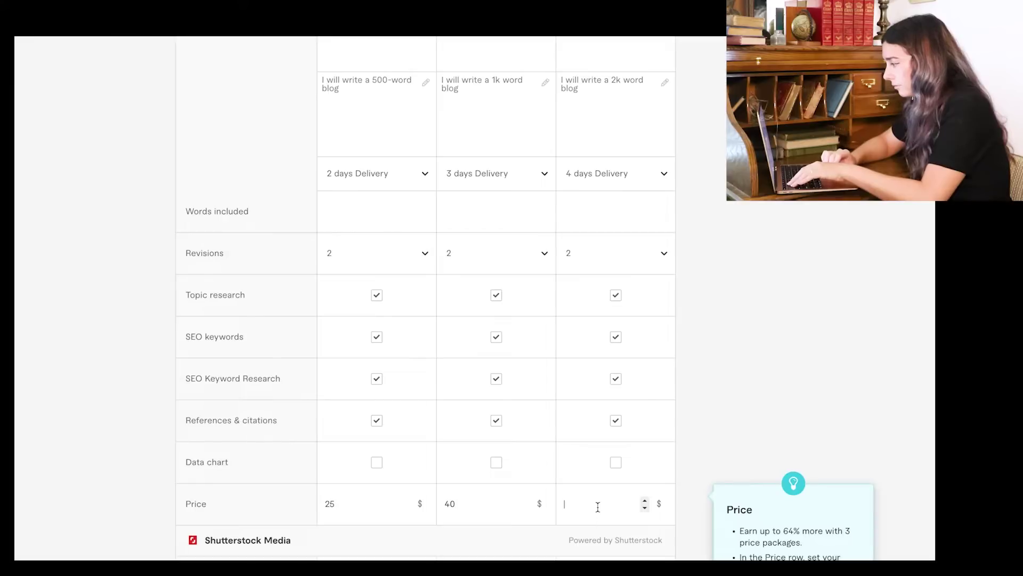
pyautogui.write('80')
# Add 1 licensed Shutterstock image ($2) to each of the three packages
pyautogui.scroll(-1, 594, 468)
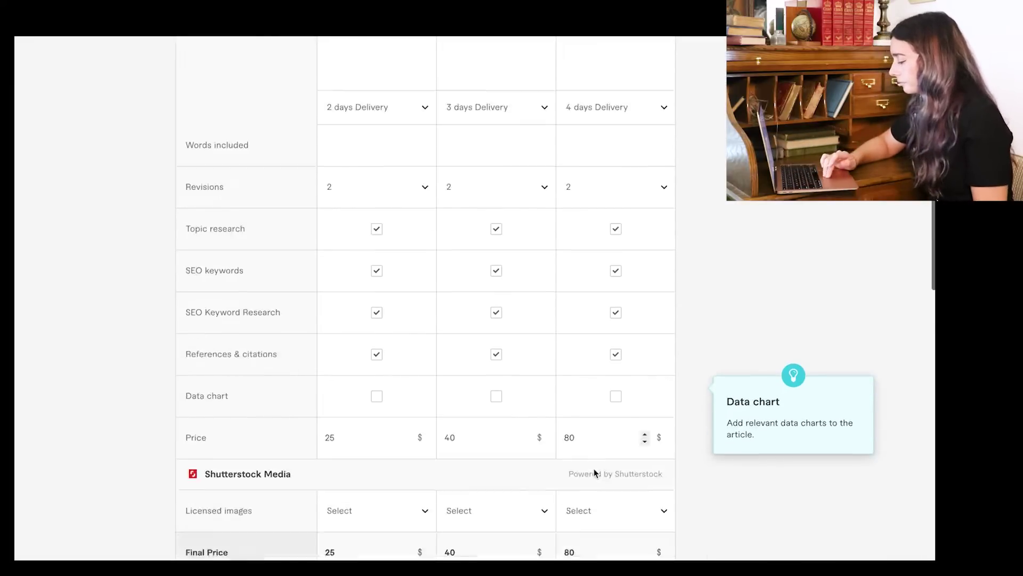
pyautogui.scroll(-5, 594, 468)
pyautogui.click(399, 344)
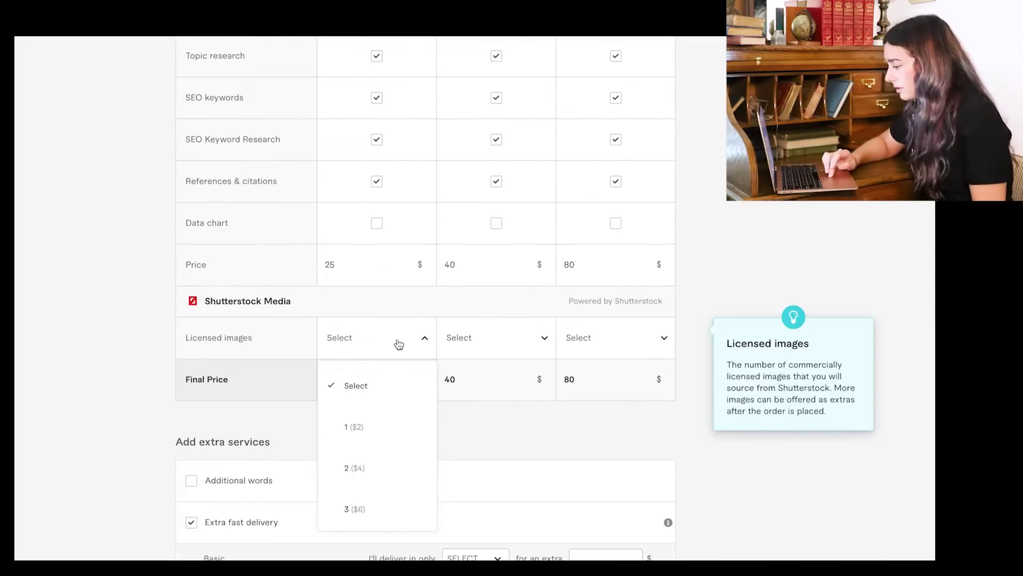
pyautogui.click(382, 431)
pyautogui.click(507, 336)
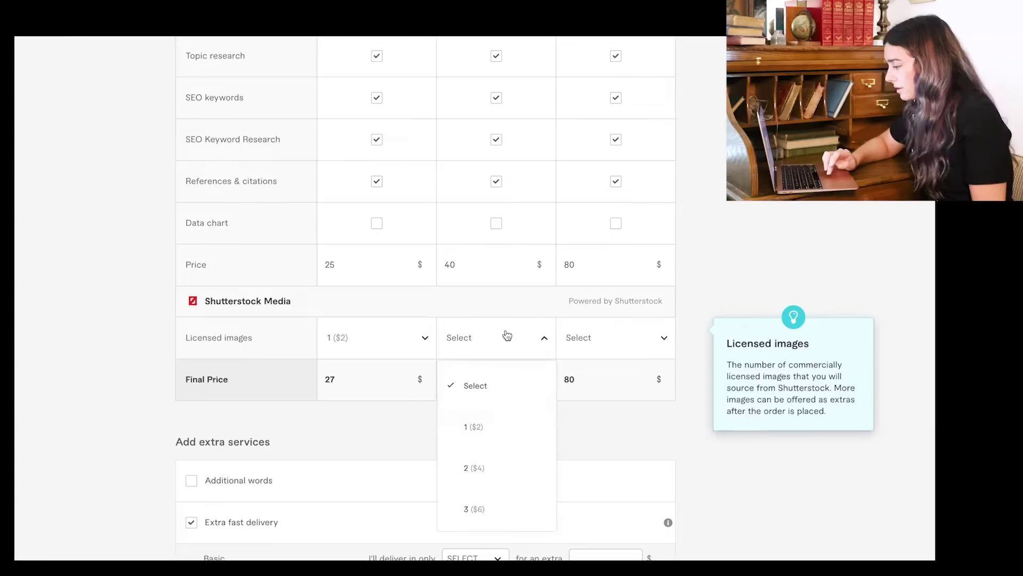
pyautogui.click(487, 432)
pyautogui.click(620, 342)
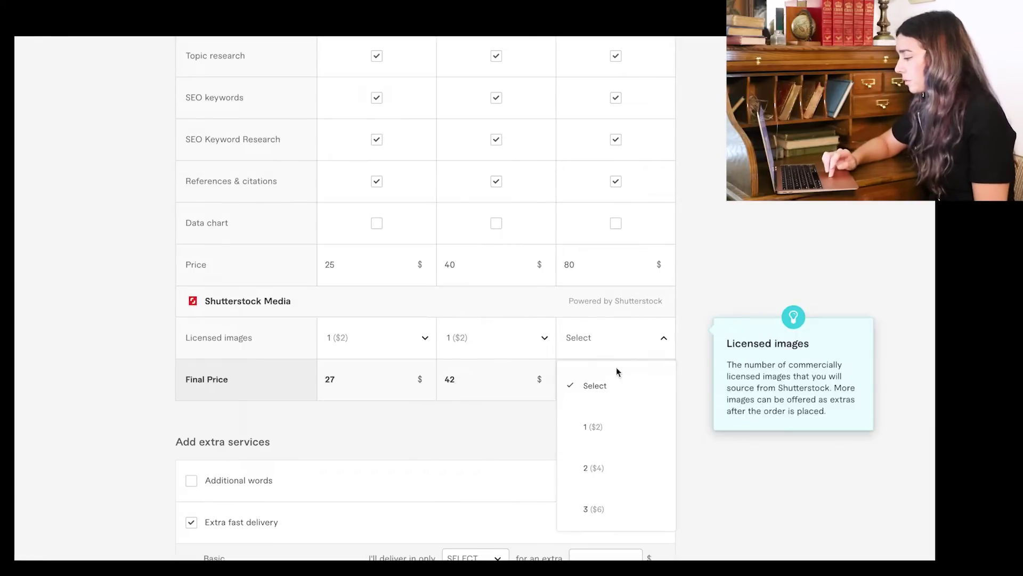
pyautogui.click(596, 424)
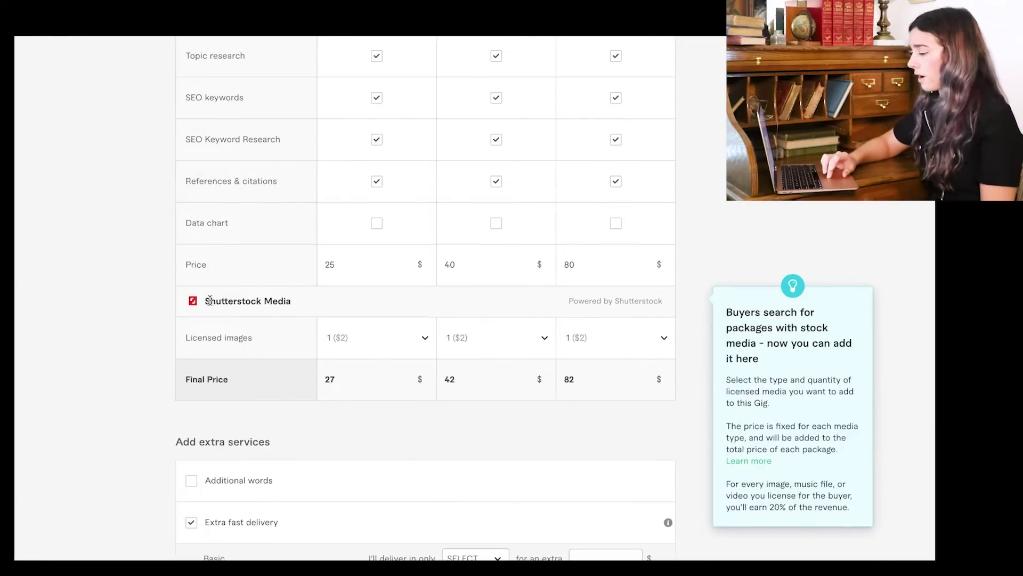
pyautogui.moveTo(207, 300); pyautogui.dragTo(262, 304)
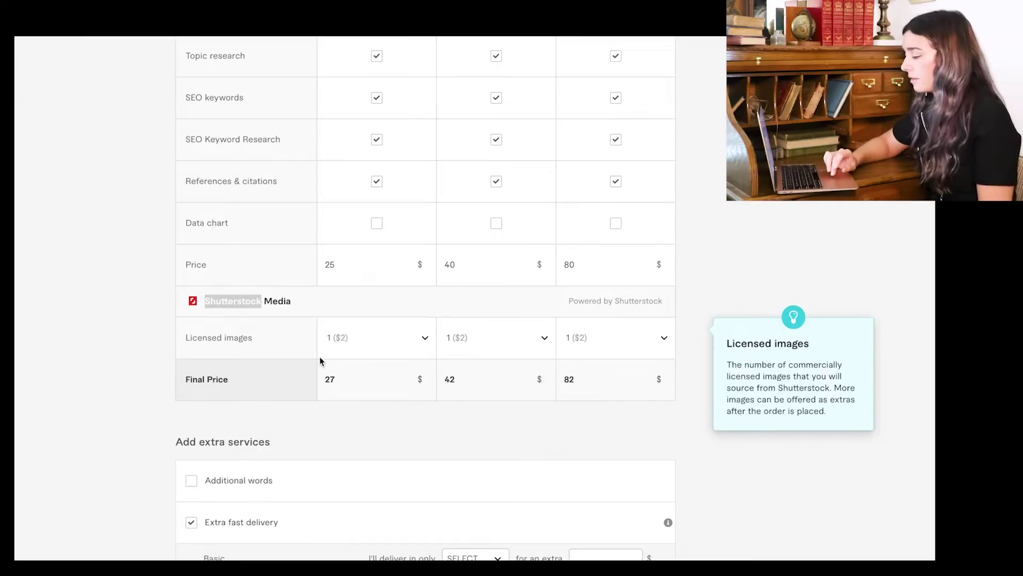
pyautogui.click(288, 300)
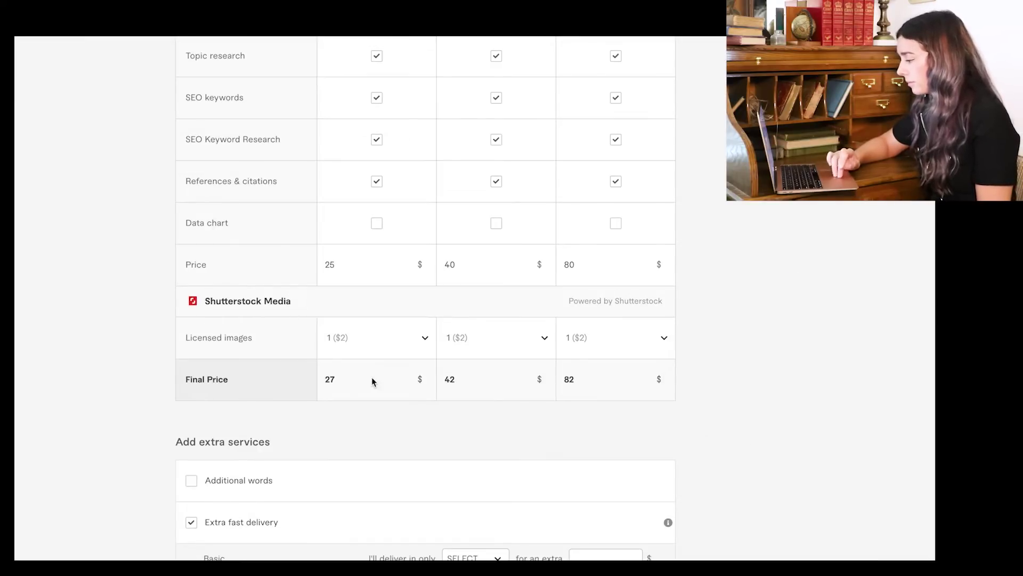
# Offer additional words as an extra service on the gig
pyautogui.scroll(-2, 372, 376)
pyautogui.scroll(-5, 367, 273)
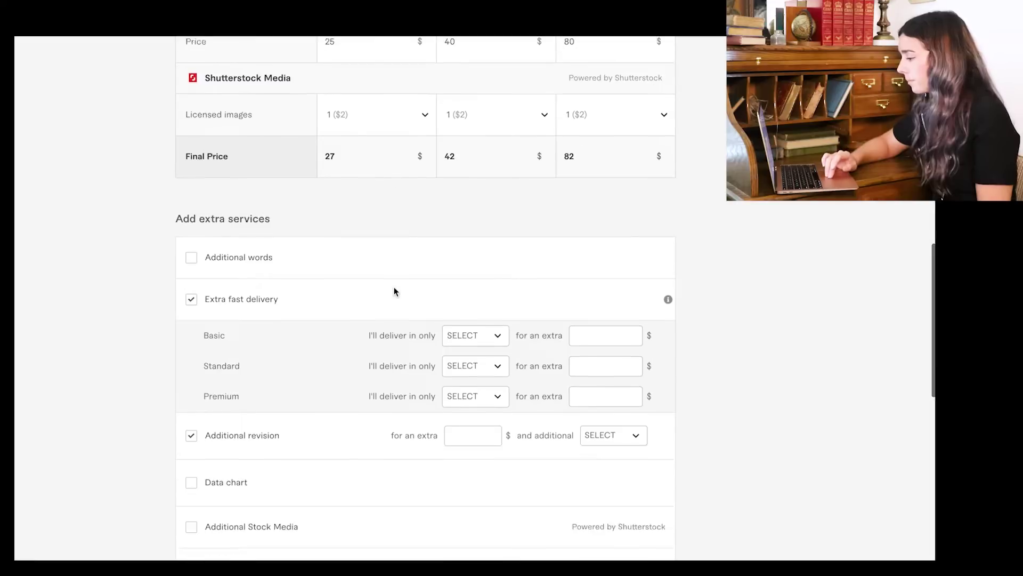
pyautogui.scroll(2, 239, 243)
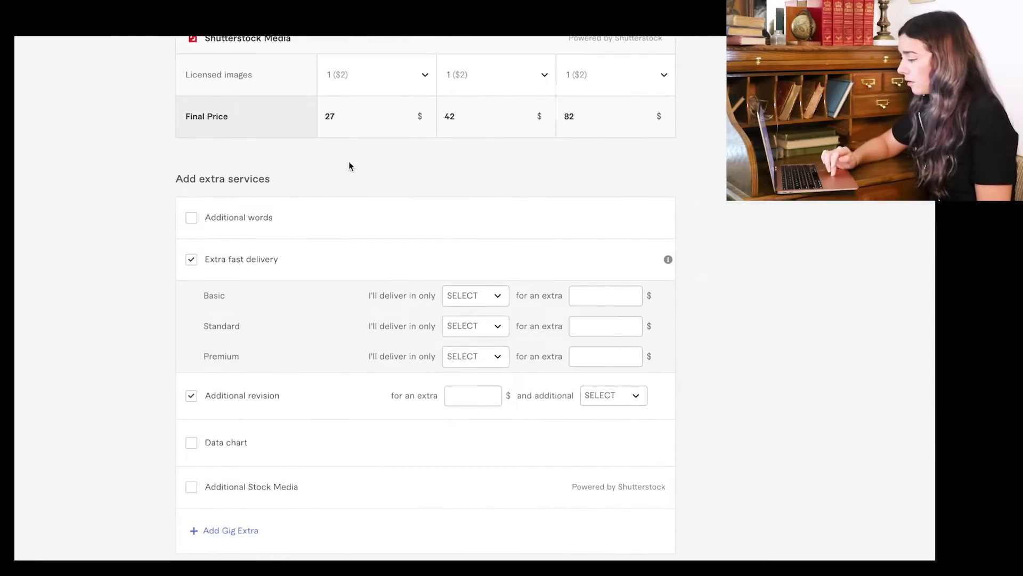
pyautogui.moveTo(205, 320)
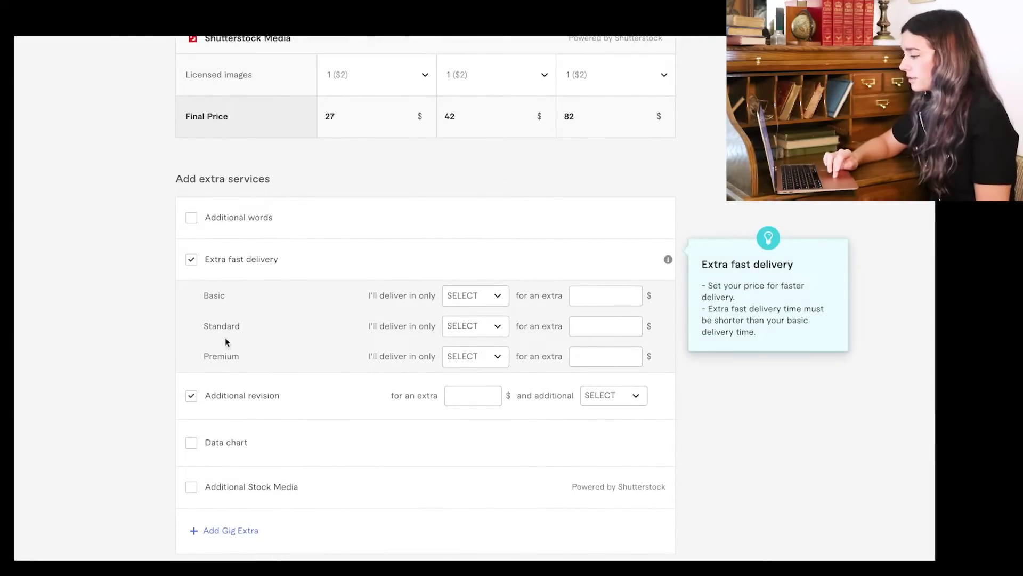
pyautogui.click(191, 220)
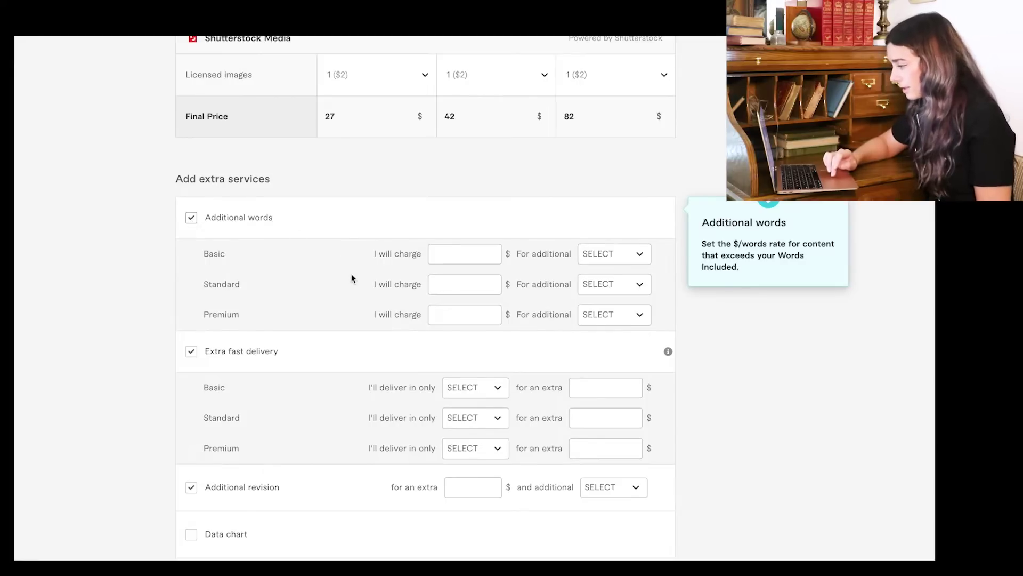
# Set the additional-words extra to 500 words for Basic, Standard and Premium, entering 500 as each charge
pyautogui.click(465, 254)
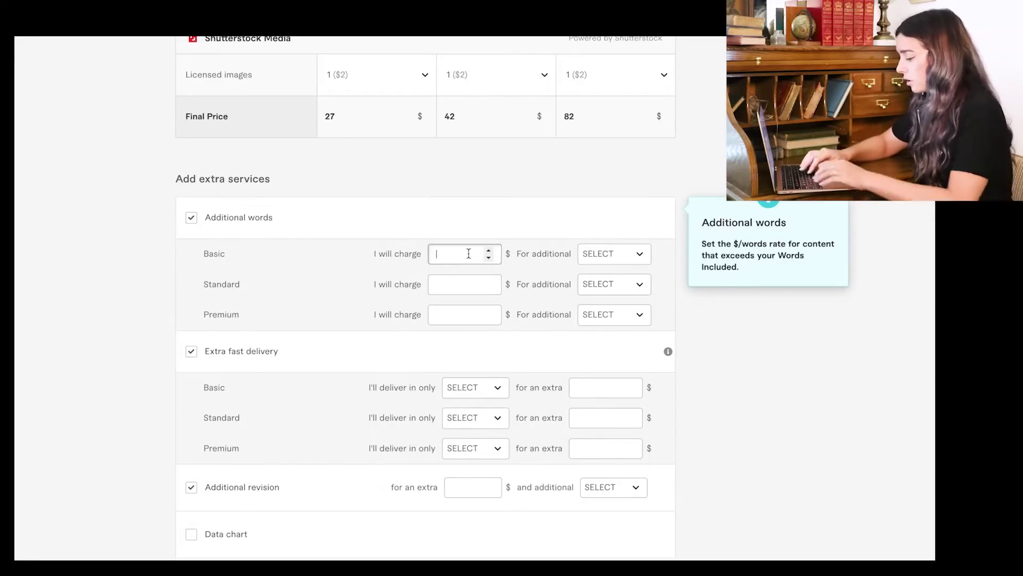
pyautogui.write('500')
pyautogui.click(465, 284)
pyautogui.write('500')
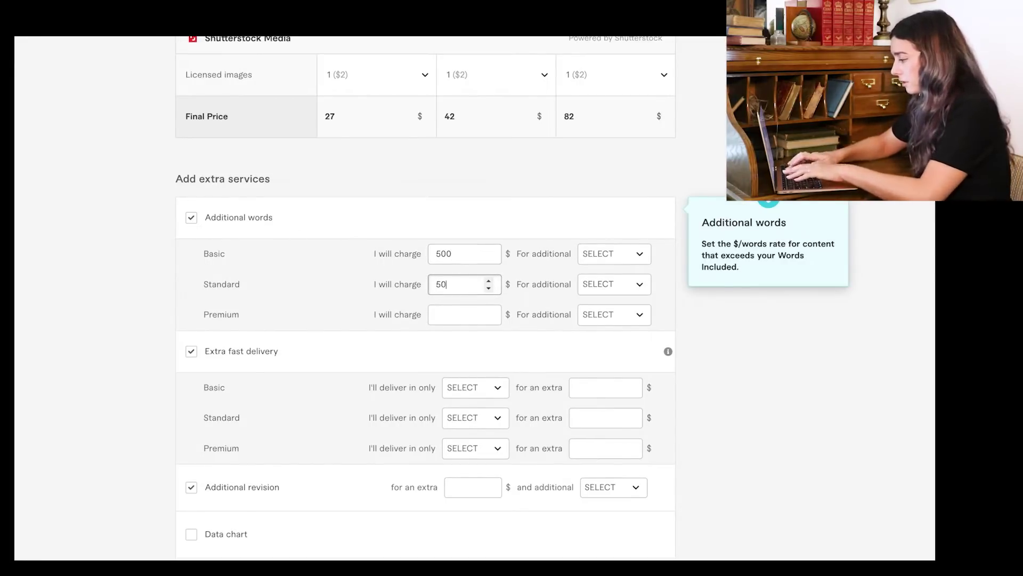
pyautogui.click(452, 332)
pyautogui.click(457, 314)
pyautogui.write('500')
# Change the additional-words charge to $25 for the Basic, Standard and Premium packages
pyautogui.click(466, 256)
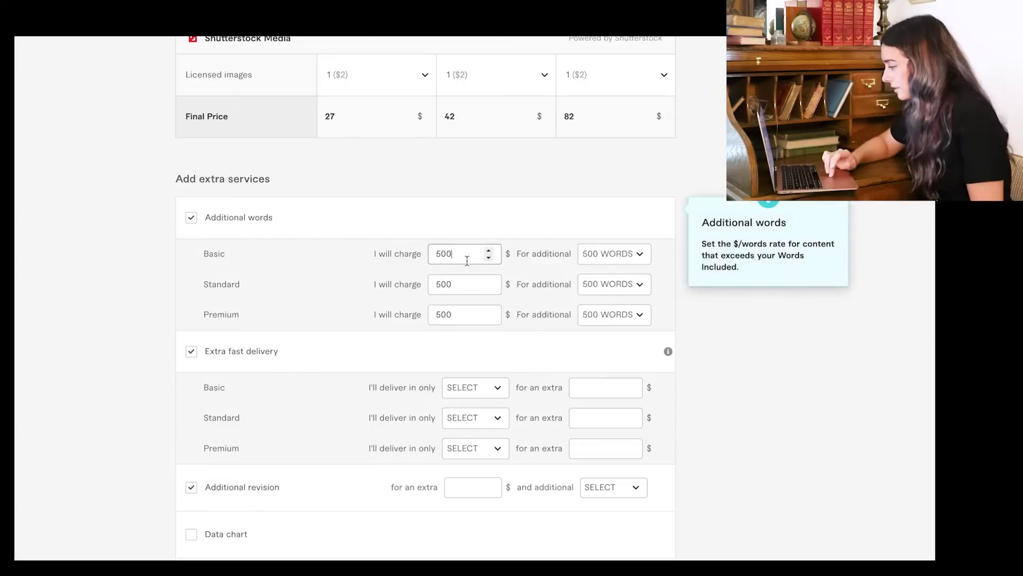
pyautogui.doubleClick(467, 258)
pyautogui.write('25')
pyautogui.click(465, 284)
pyautogui.doubleClick(459, 284)
pyautogui.write('25')
pyautogui.click(455, 315)
pyautogui.doubleClick(455, 314)
pyautogui.write('25')
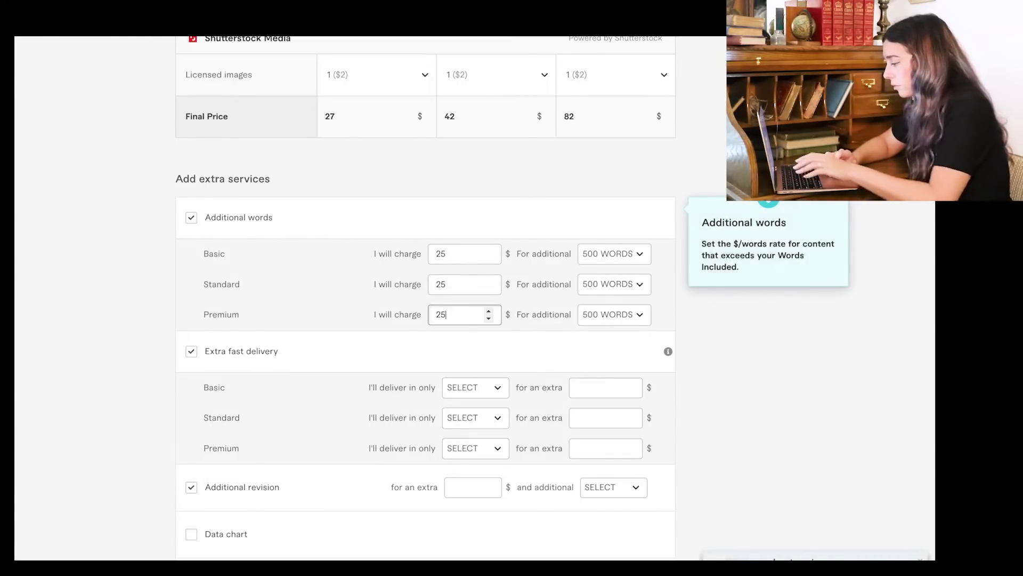
# Set the extra fast delivery time to 1 day for the Basic, Standard and Premium packages
pyautogui.scroll(-2, 479, 344)
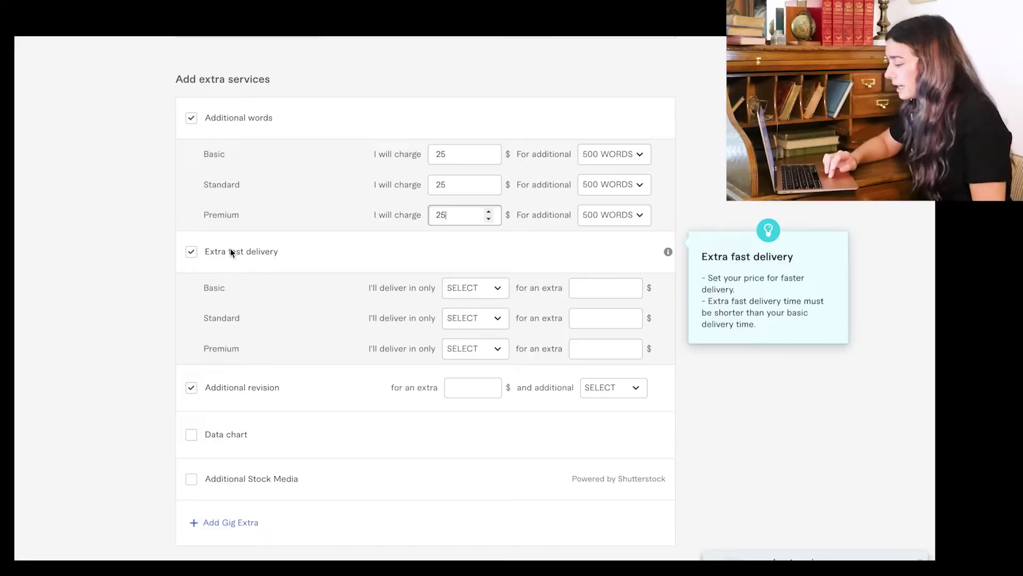
pyautogui.click(464, 288)
pyautogui.click(476, 353)
pyautogui.click(474, 314)
pyautogui.click(475, 377)
pyautogui.click(462, 322)
pyautogui.click(465, 376)
pyautogui.click(472, 349)
pyautogui.click(472, 416)
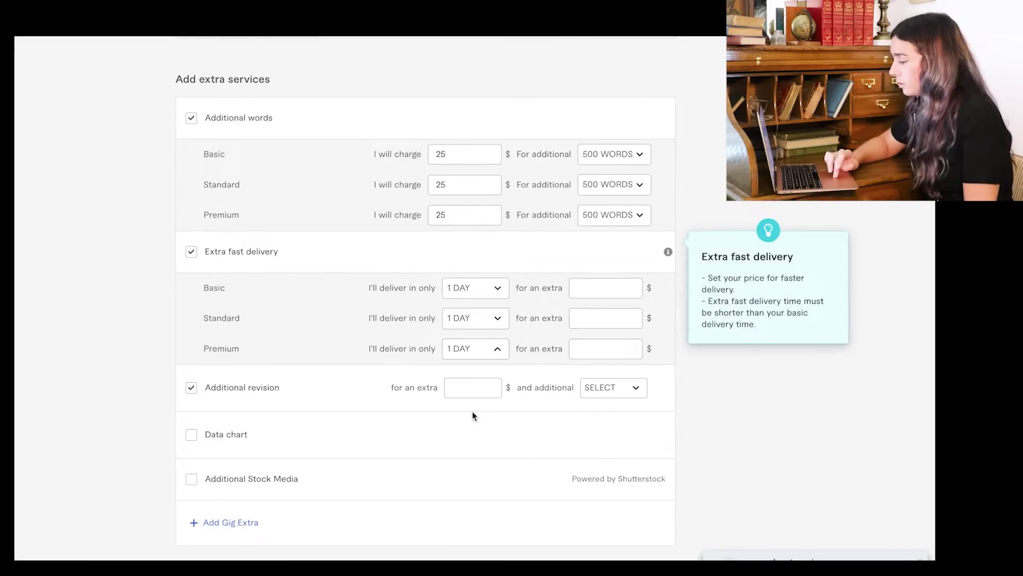
# Charge an extra $50 for fast delivery in each of the three packages
pyautogui.click(598, 288)
pyautogui.write('50')
pyautogui.click(602, 319)
pyautogui.write('50')
pyautogui.click(589, 347)
pyautogui.write('50')
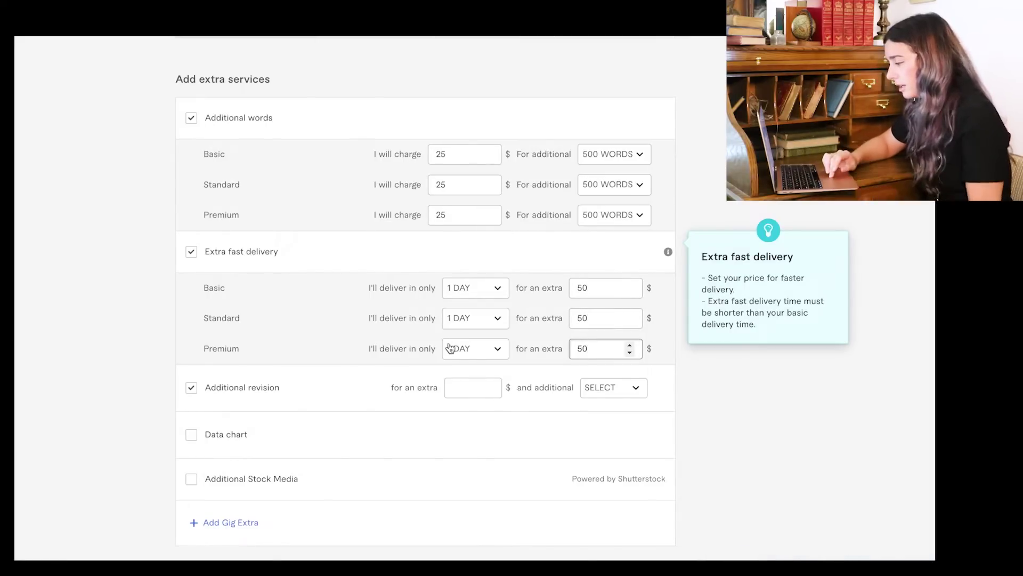
# Price the additional revision at an extra $20 with 1 additional day
pyautogui.moveTo(466, 389)
pyautogui.click(465, 389)
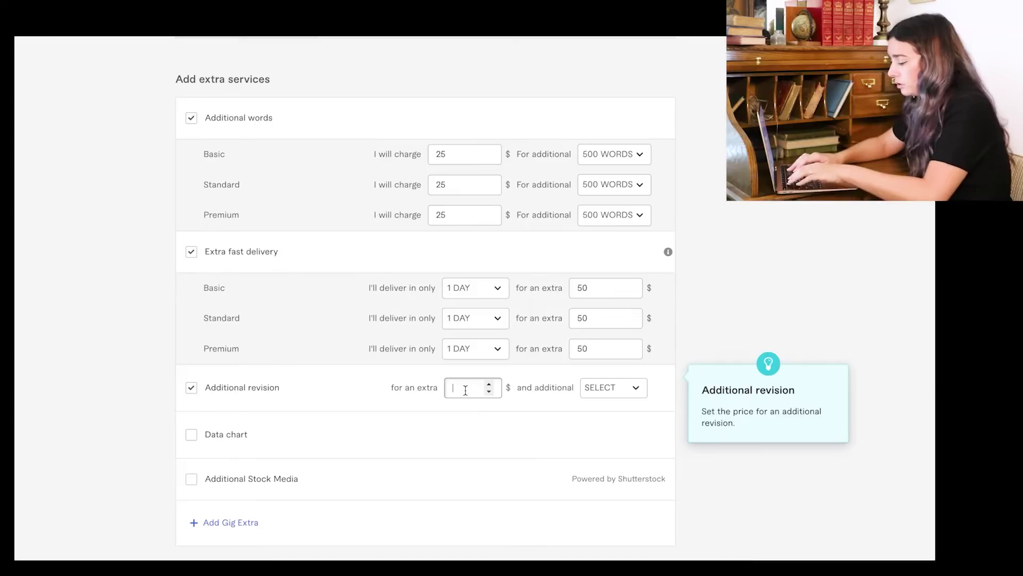
pyautogui.click(600, 395)
pyautogui.click(612, 460)
# Add a custom gig extra titled "Press release" with the description "write a press release for your blog"
pyautogui.scroll(-3, 224, 444)
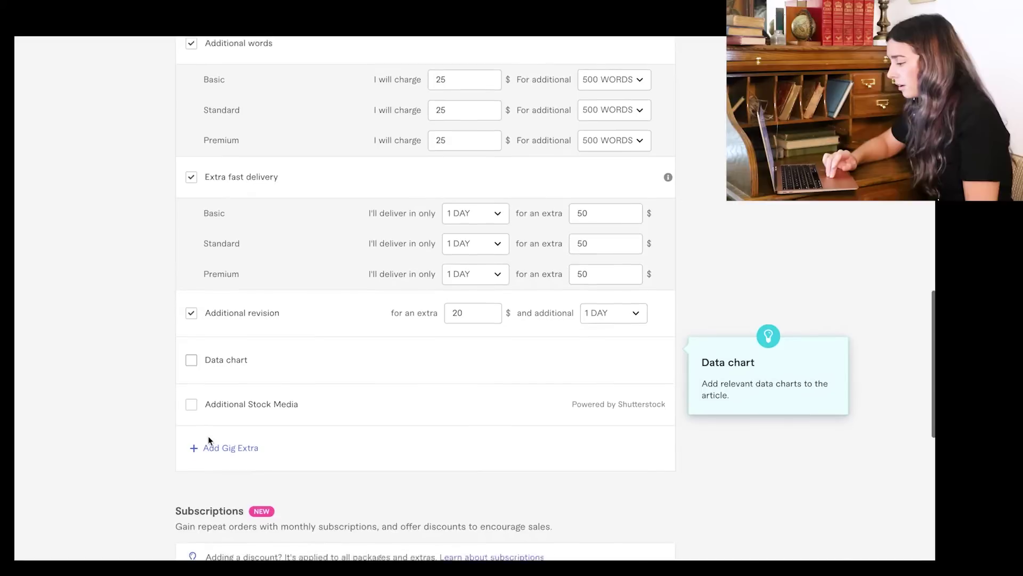
pyautogui.click(207, 449)
pyautogui.scroll(-2, 287, 415)
pyautogui.click(292, 400)
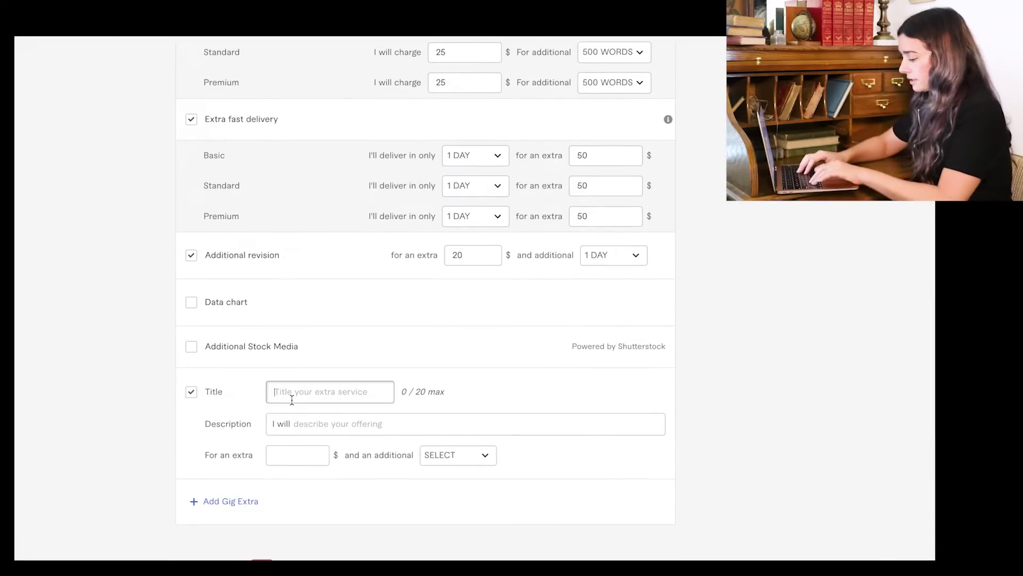
pyautogui.write('Press release')
pyautogui.click(313, 425)
pyautogui.write('wr')
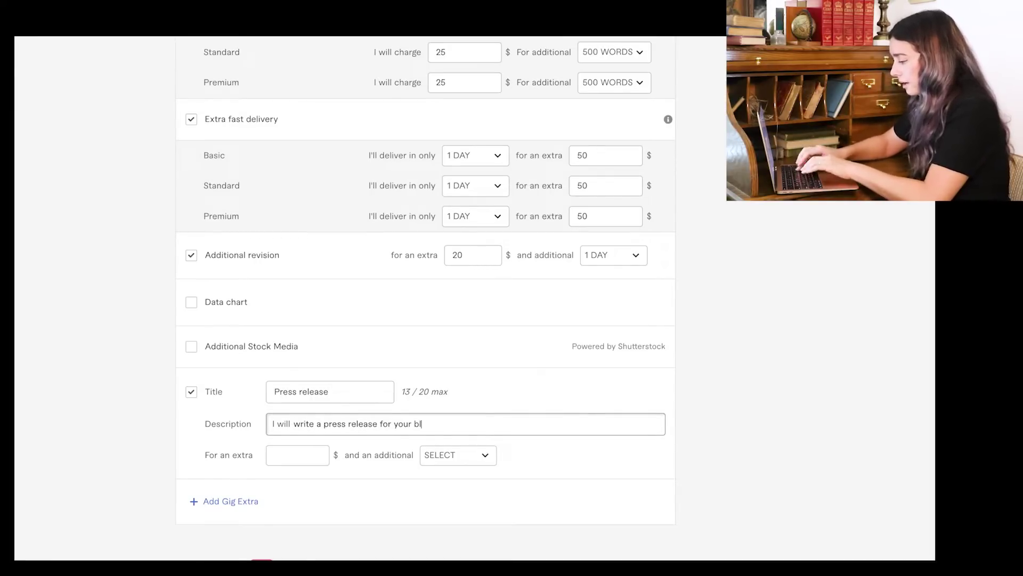
# Set the press release extra to $25 and 1 additional day
pyautogui.click(277, 451)
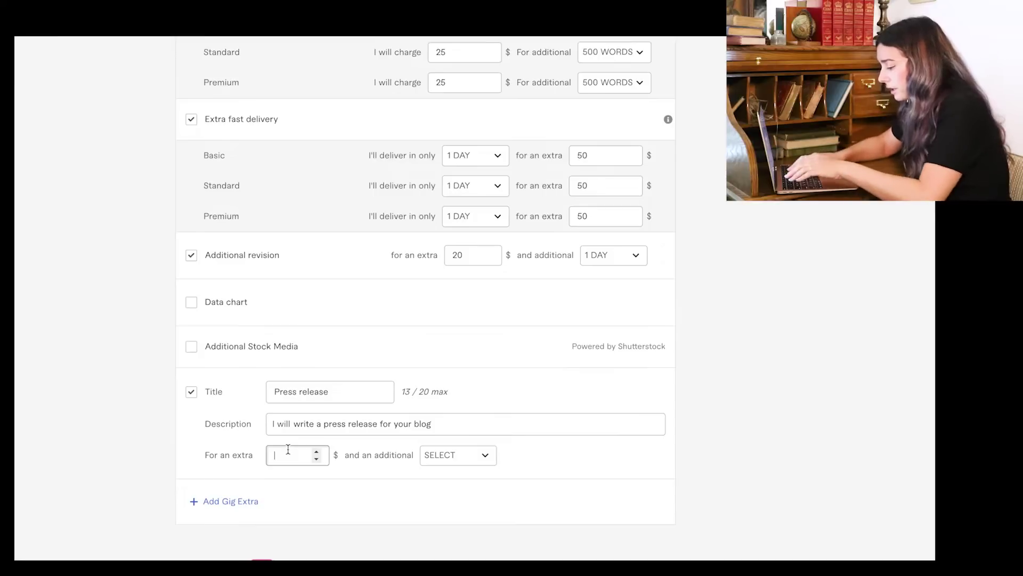
pyautogui.click(450, 457)
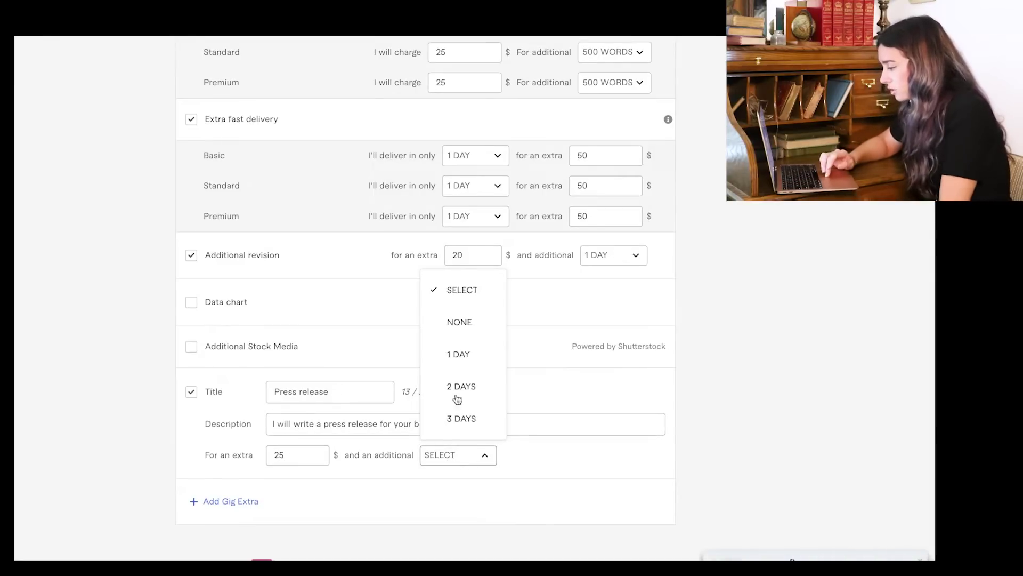
pyautogui.click(463, 353)
# Add another gig extra titled "Blogging roadmap" with the description "write an additional 12 titles for your blog"
pyautogui.scroll(-3, 467, 373)
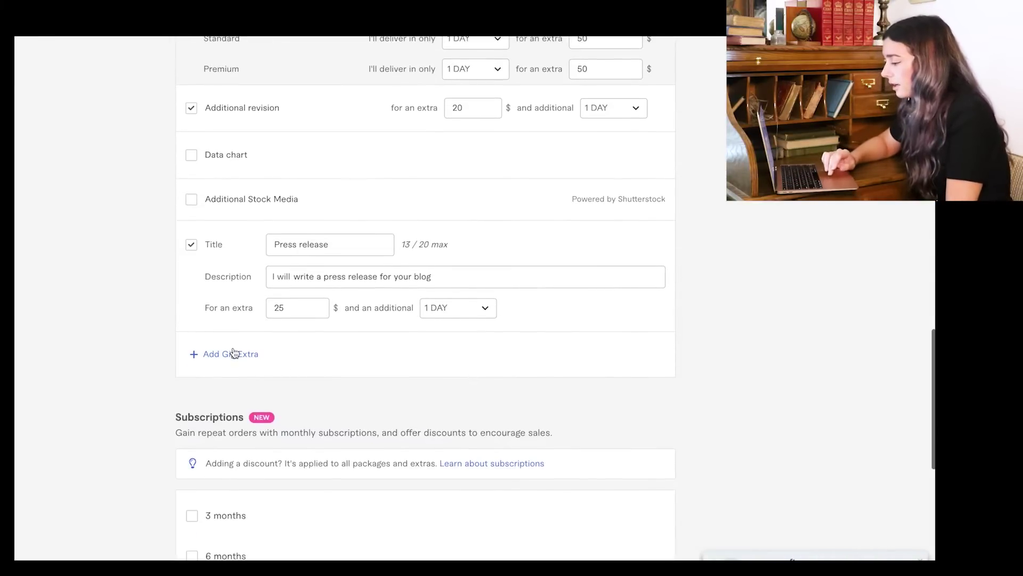
pyautogui.click(231, 353)
pyautogui.click(297, 357)
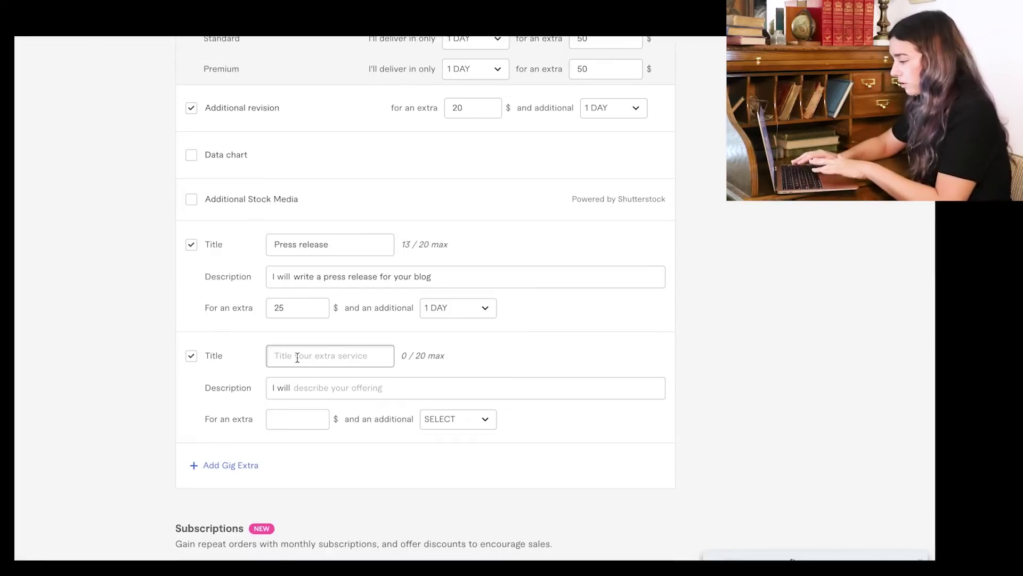
pyautogui.write('Bl')
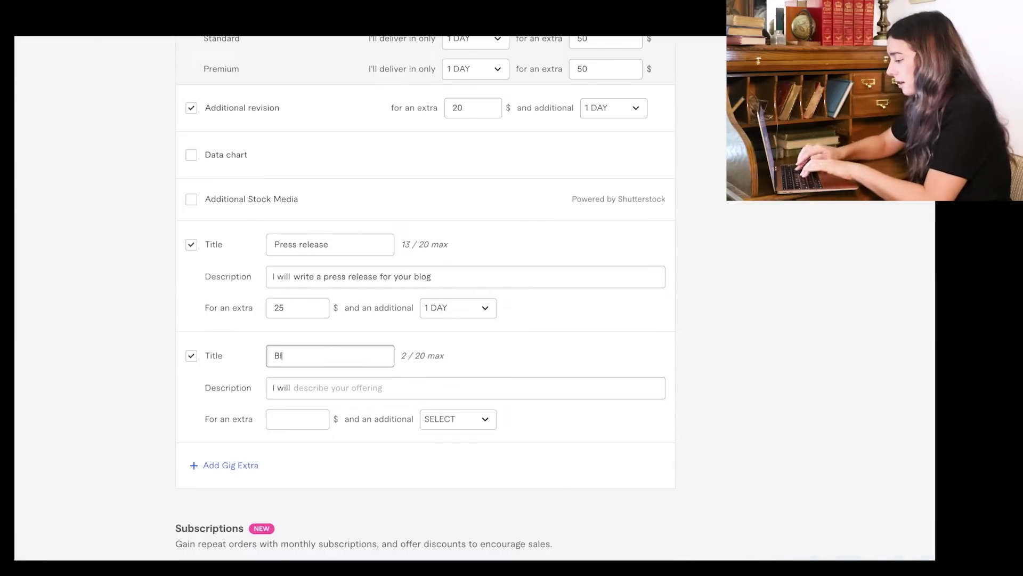
pyautogui.write('ogging roadmap')
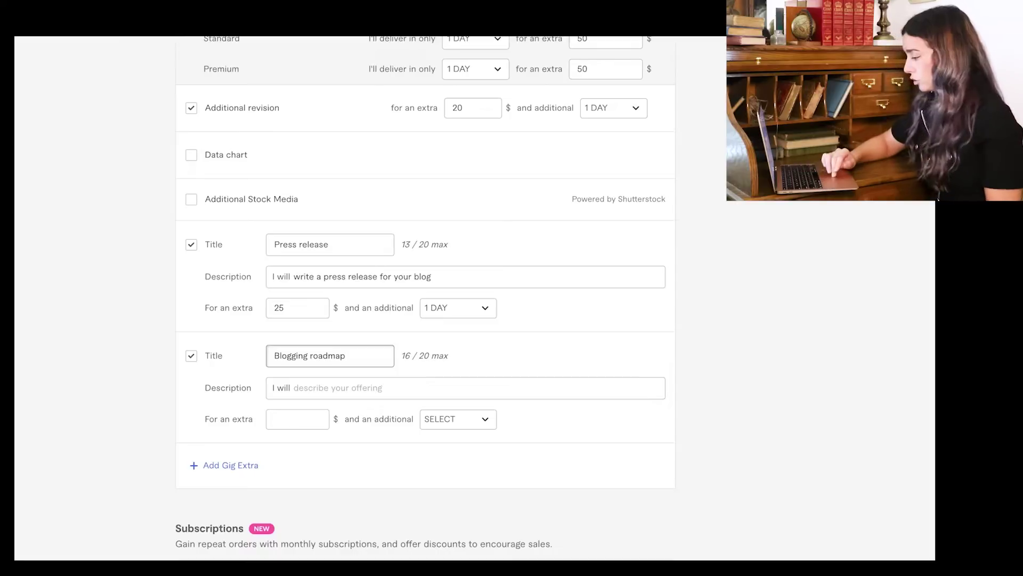
pyautogui.click(314, 380)
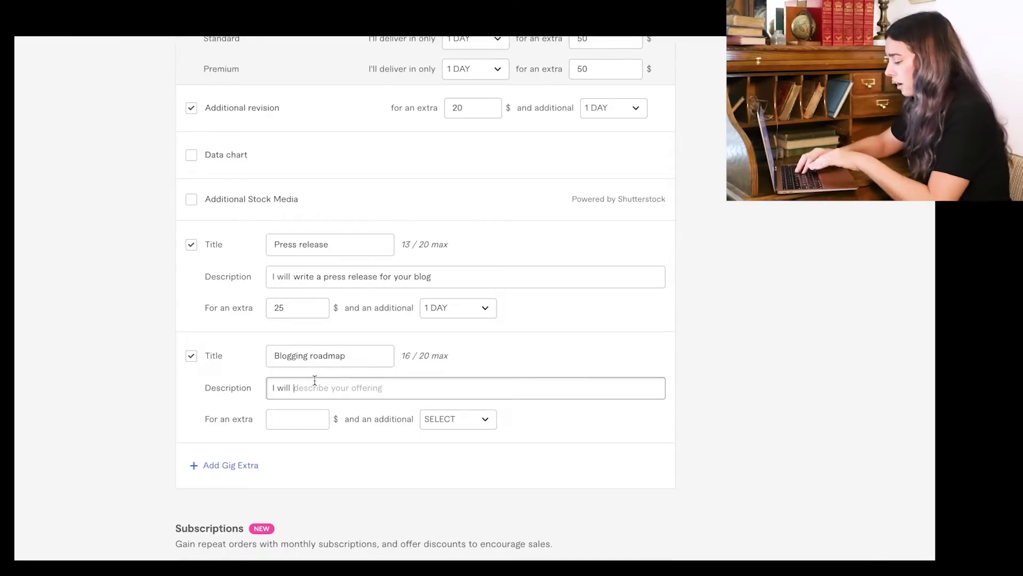
pyautogui.write('write an additional 12 titles for your bl')
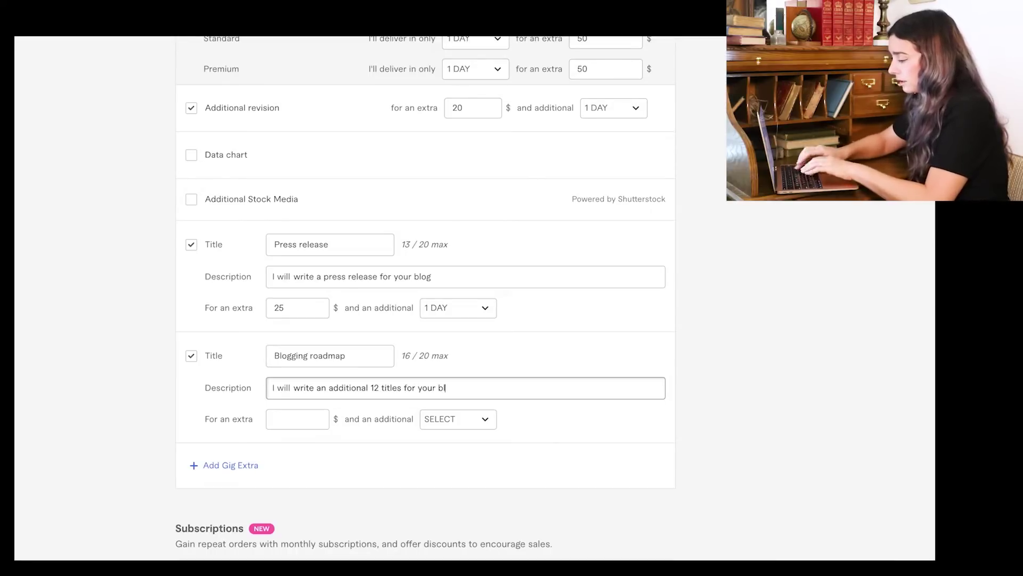
# Set the blogging roadmap extra to $30 and 1 additional day
pyautogui.click(317, 418)
pyautogui.write('30')
pyautogui.click(467, 426)
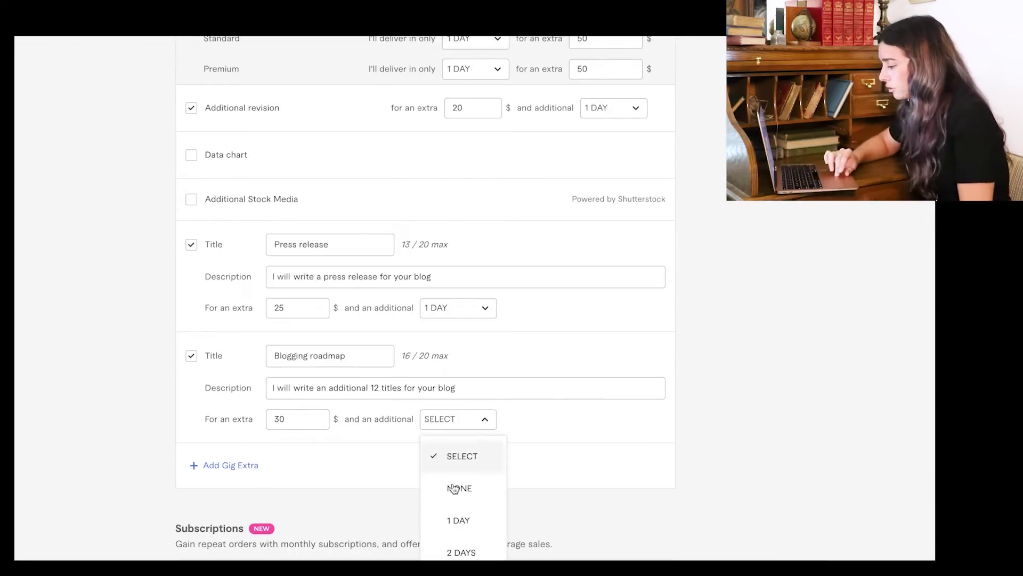
pyautogui.click(457, 523)
# Offer 3-month subscriptions at a 10% discount and 6-month subscriptions at 20%, and continue to the Description & FAQ stage
pyautogui.scroll(-2, 278, 481)
pyautogui.scroll(-3, 319, 391)
pyautogui.click(192, 372)
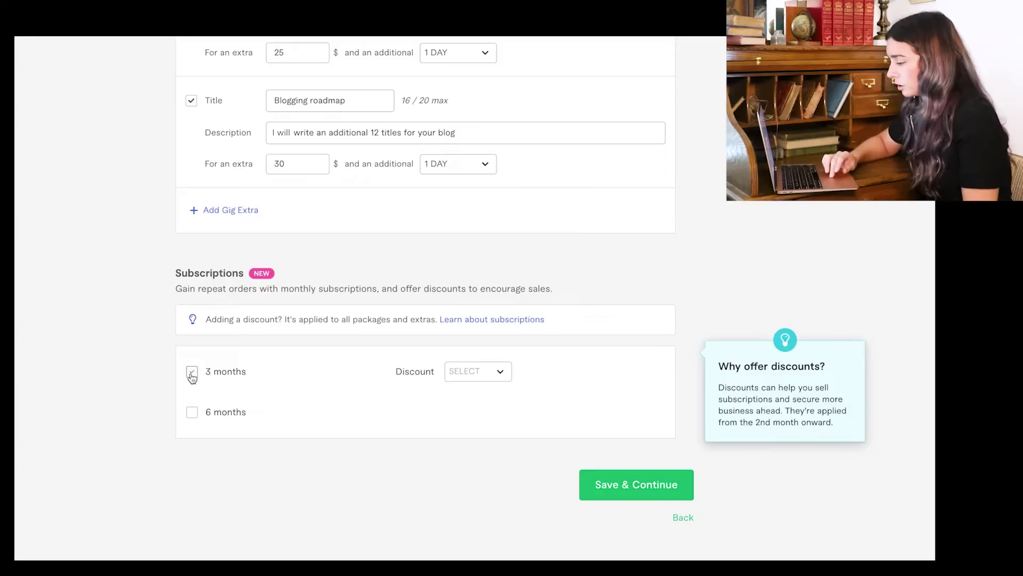
pyautogui.click(194, 414)
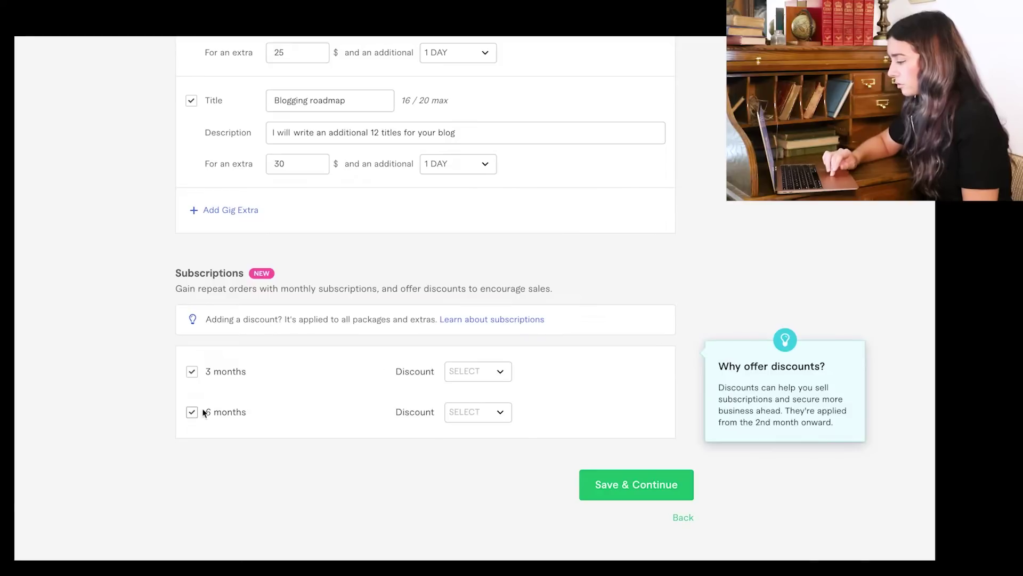
pyautogui.click(475, 373)
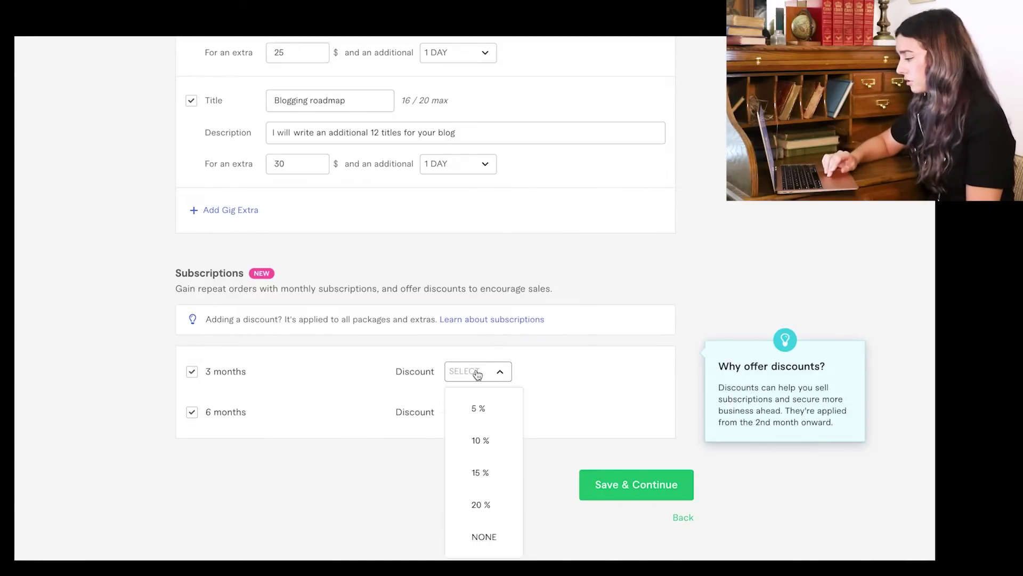
pyautogui.click(490, 439)
pyautogui.click(486, 411)
pyautogui.click(484, 546)
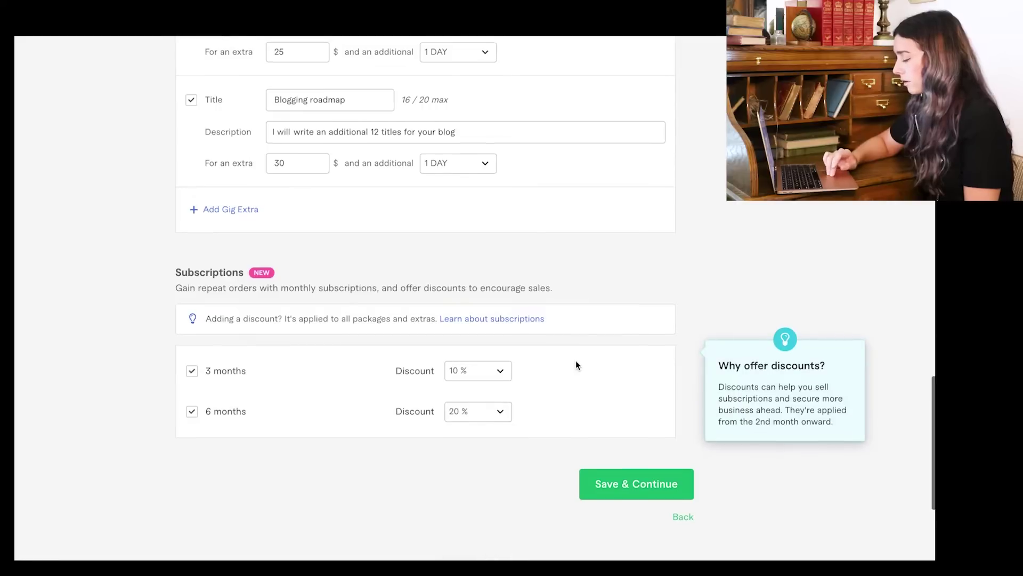
pyautogui.scroll(-2, 554, 360)
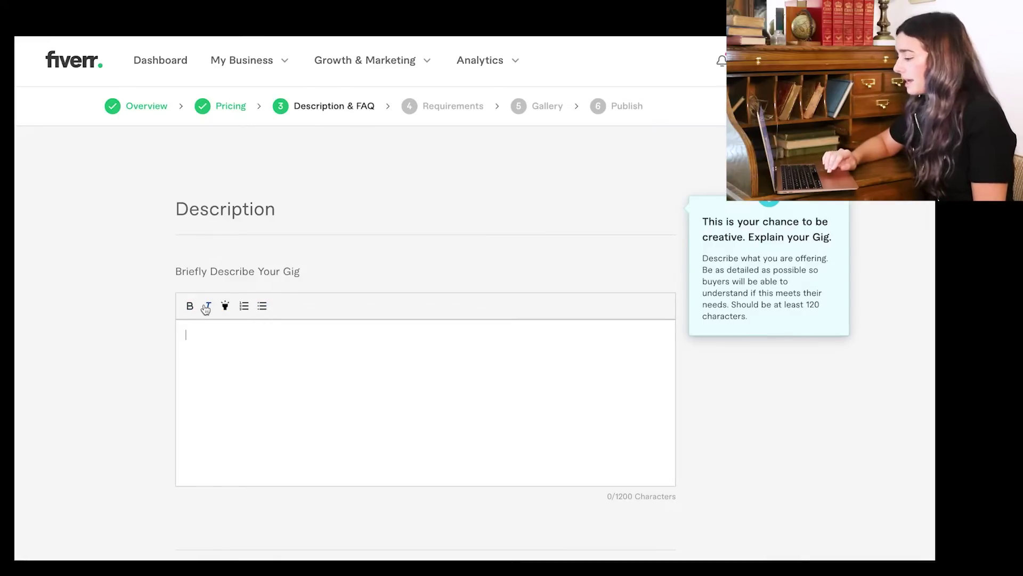
# Leave full-screen view, open fiverr.com in a new browser tab and go to the seller's own profile page
pyautogui.moveTo(62, 38)
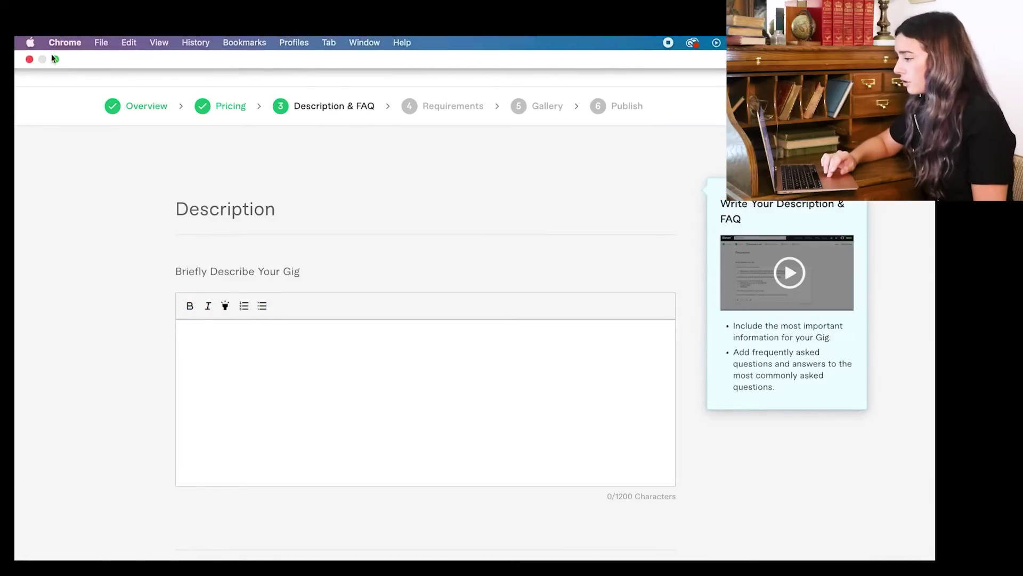
pyautogui.click(55, 60)
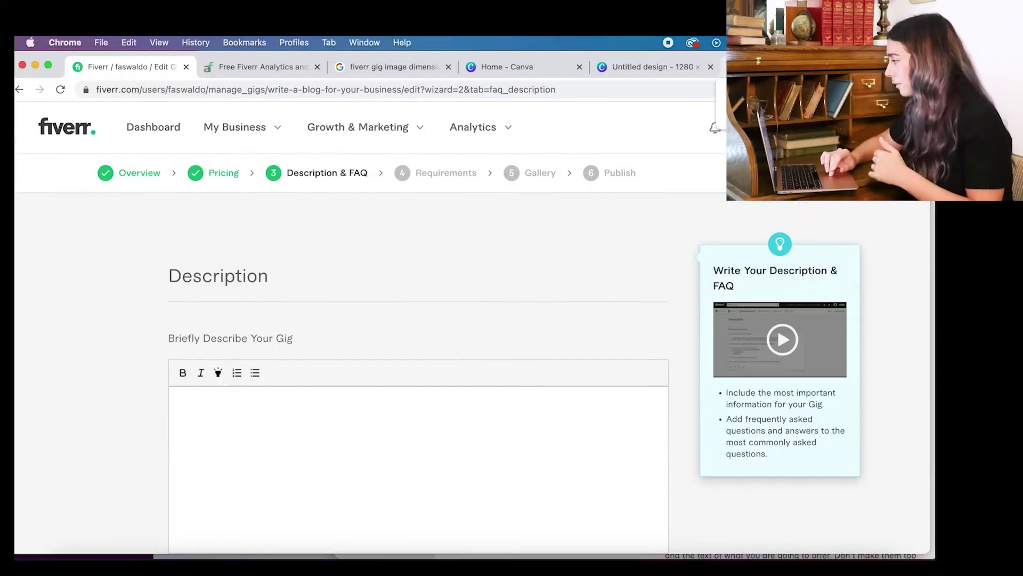
pyautogui.press('super+t')
pyautogui.write('fiverr.com')
pyautogui.press('Return')
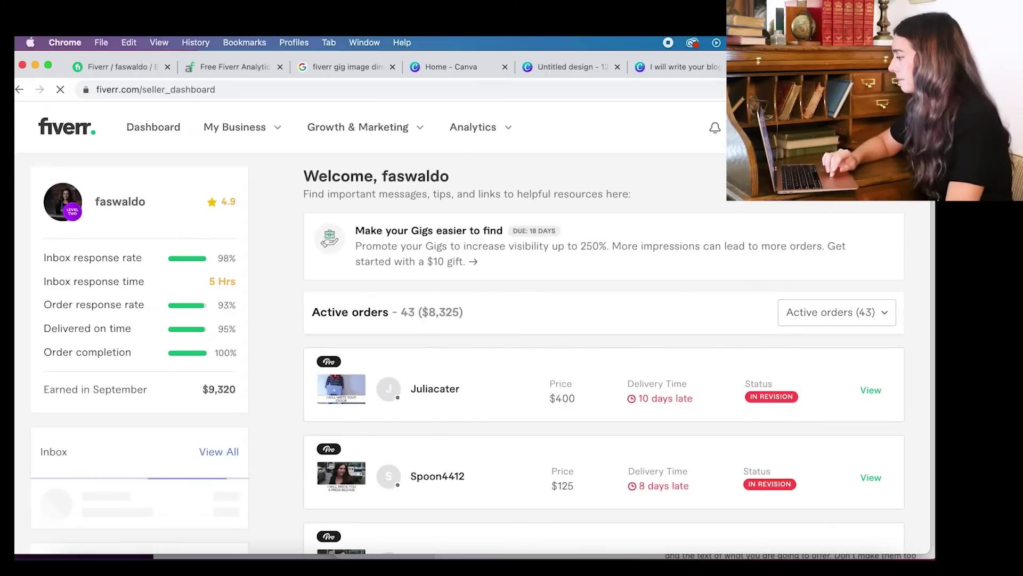
pyautogui.click(744, 127)
pyautogui.click(667, 259)
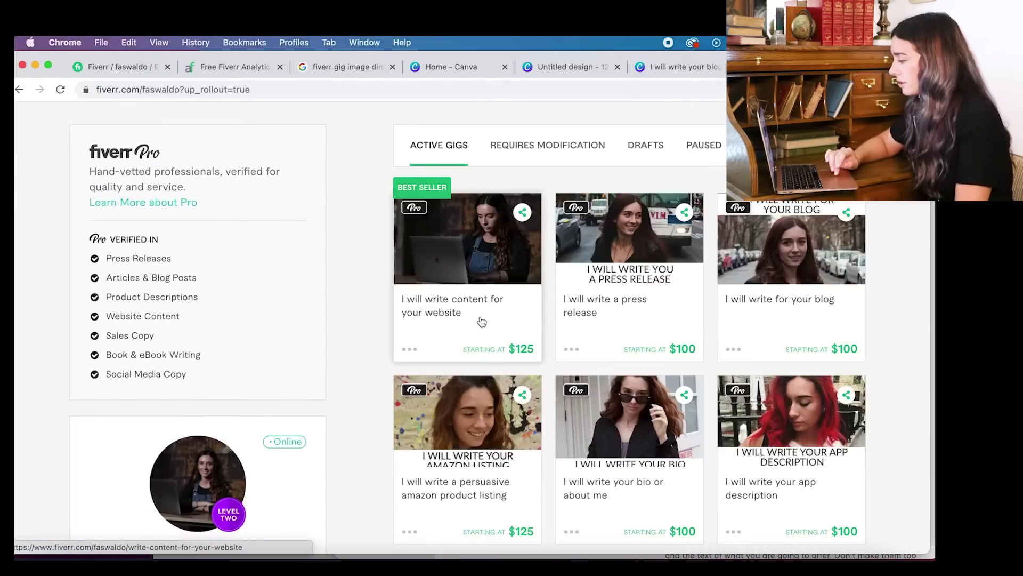
# Copy the full description from the existing "I will write for your blog" gig into the new gig's description
pyautogui.scroll(-3, 479, 315)
pyautogui.click(799, 234)
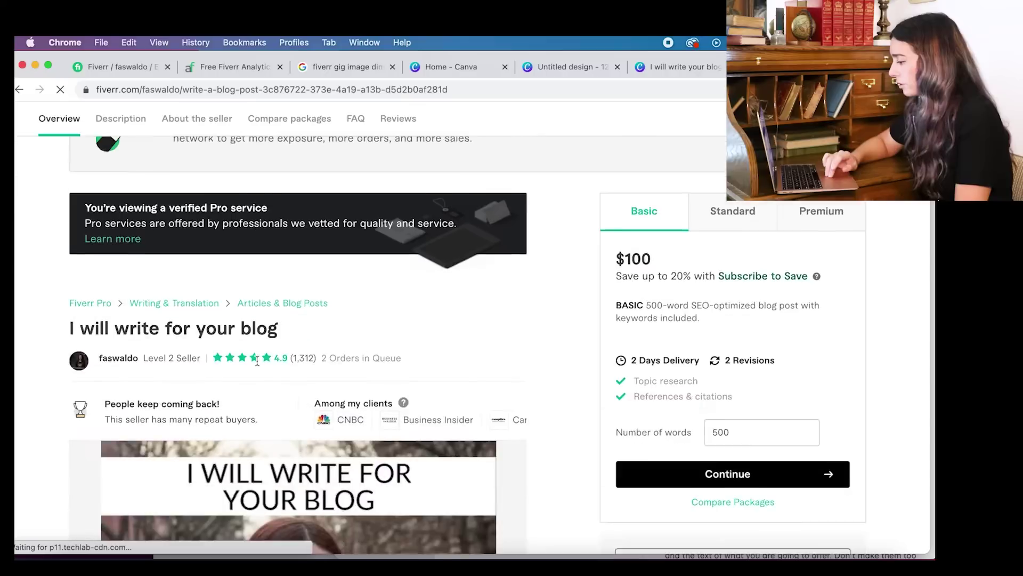
pyautogui.scroll(-5, 259, 365)
pyautogui.scroll(-10, 259, 365)
pyautogui.moveTo(69, 161); pyautogui.dragTo(190, 481)
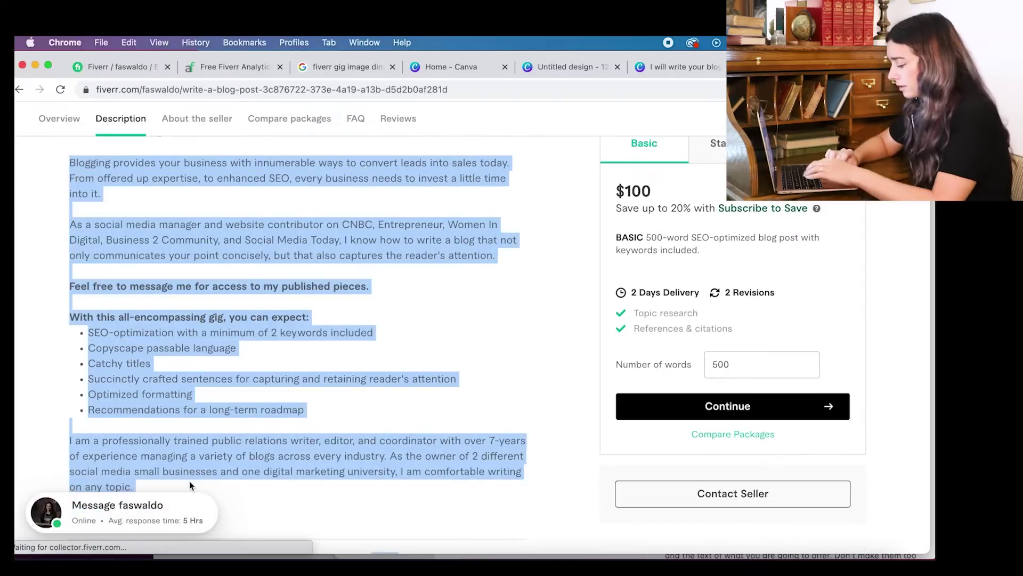
pyautogui.scroll(-4, 402, 224)
pyautogui.click(183, 283)
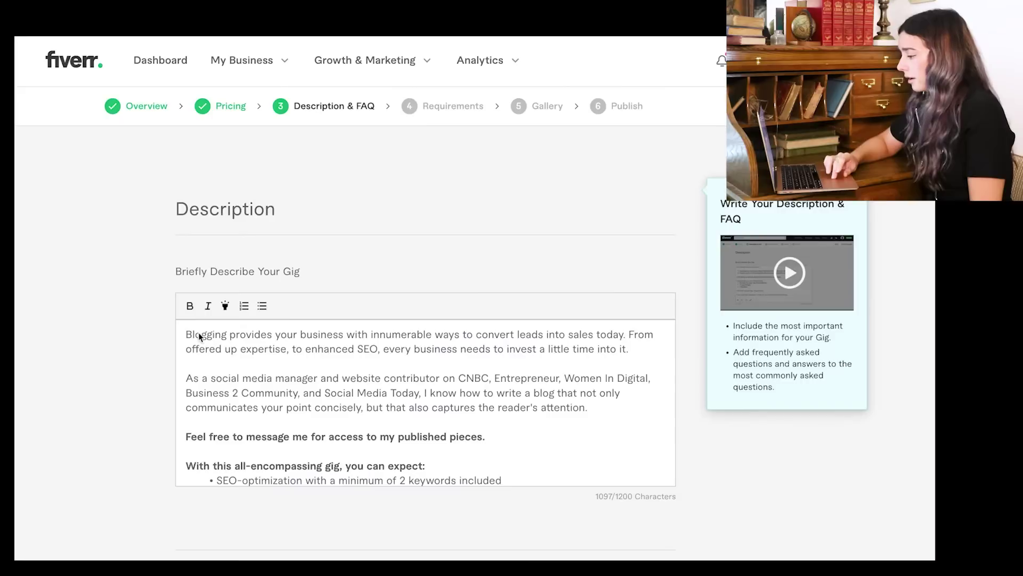
# Review the description's opening paragraphs on blogging benefits and writing experience, plus the bold invitation to message for published pieces
pyautogui.click(187, 334)
pyautogui.moveTo(188, 334); pyautogui.dragTo(636, 403)
pyautogui.click(490, 411)
pyautogui.scroll(-2, 469, 390)
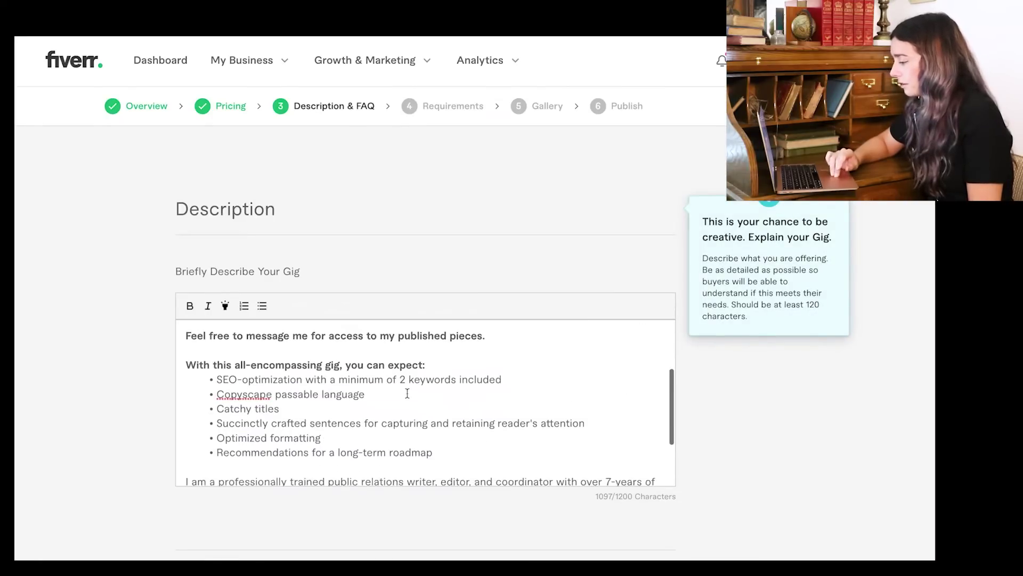
pyautogui.scroll(1, 458, 395)
pyautogui.moveTo(186, 335); pyautogui.dragTo(605, 377)
pyautogui.scroll(-1, 606, 379)
pyautogui.scroll(-1, 605, 379)
pyautogui.scroll(1, 309, 346)
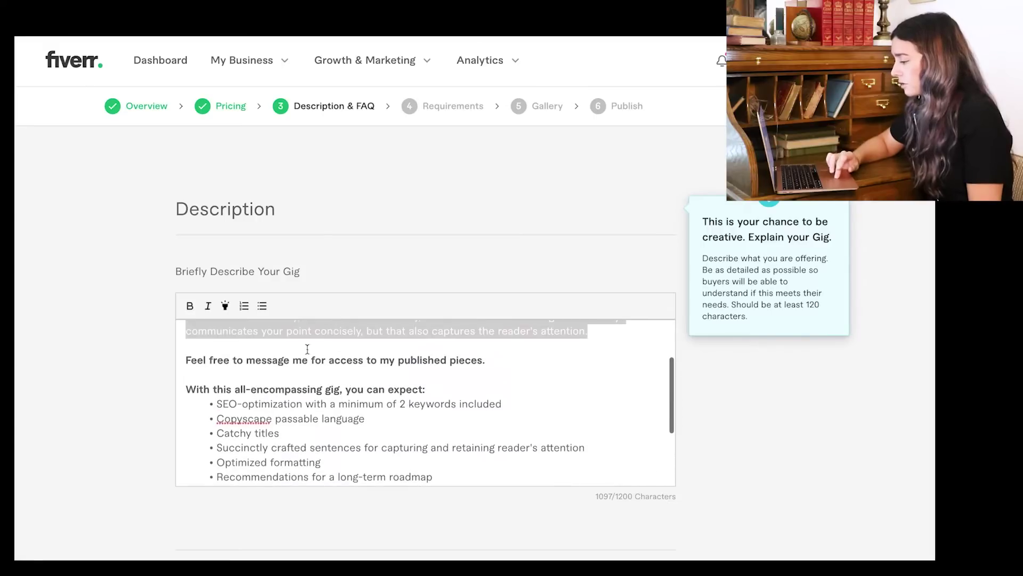
pyautogui.click(283, 360)
pyautogui.scroll(-1, 272, 390)
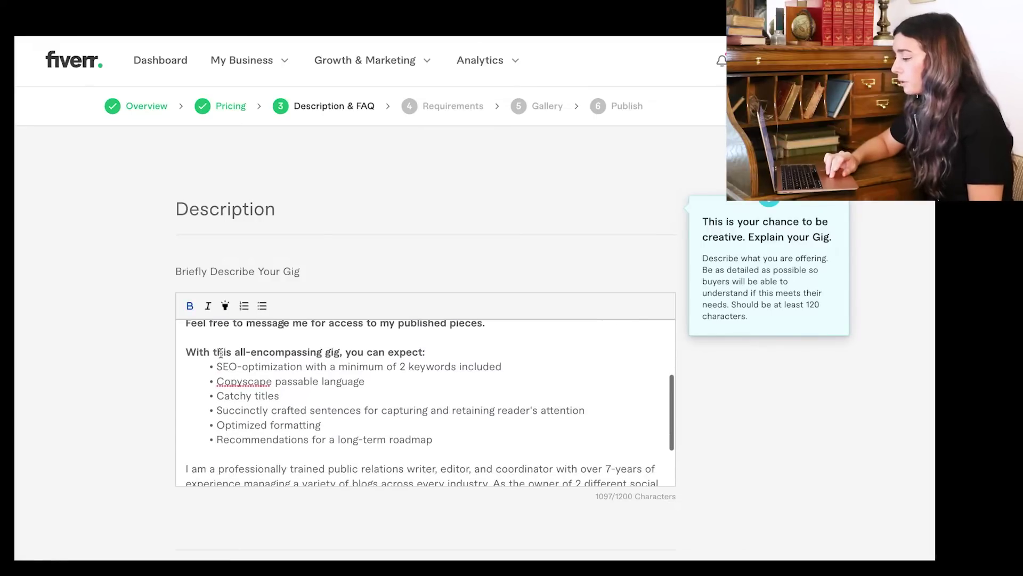
# Review the description's bulleted list of deliverables, the professional background paragraph and the closing line
pyautogui.moveTo(216, 365); pyautogui.dragTo(468, 447)
pyautogui.scroll(-3, 469, 443)
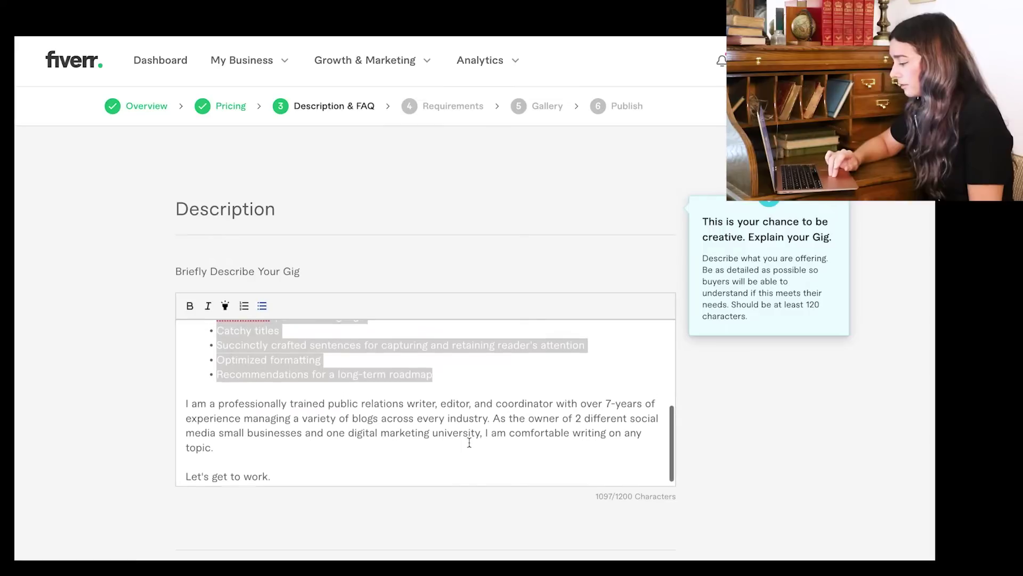
pyautogui.scroll(2, 469, 443)
pyautogui.click(469, 442)
pyautogui.scroll(-2, 469, 442)
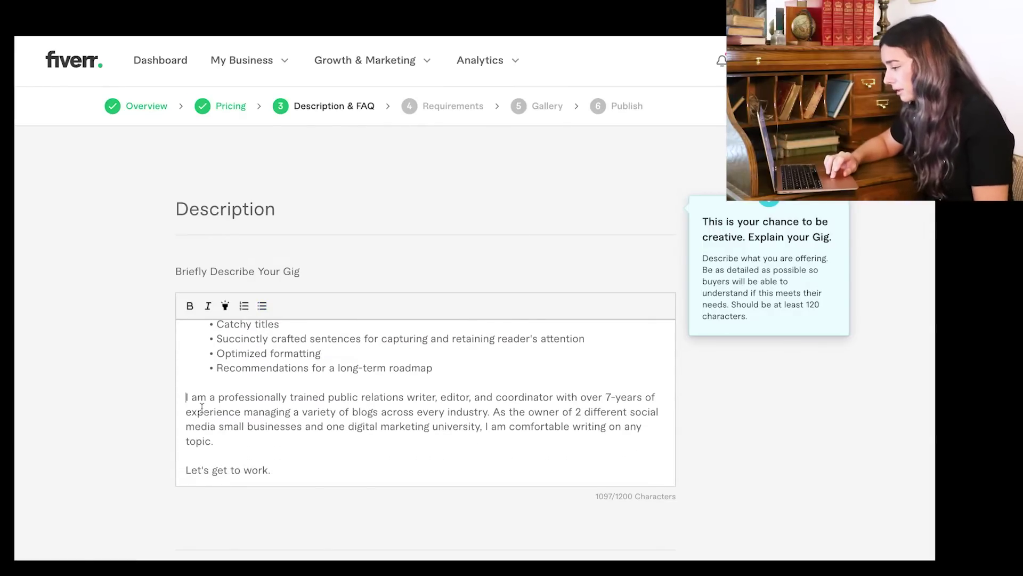
pyautogui.moveTo(185, 396); pyautogui.dragTo(226, 447)
pyautogui.click(254, 444)
pyautogui.scroll(-1, 254, 444)
pyautogui.moveTo(271, 420); pyautogui.dragTo(185, 421)
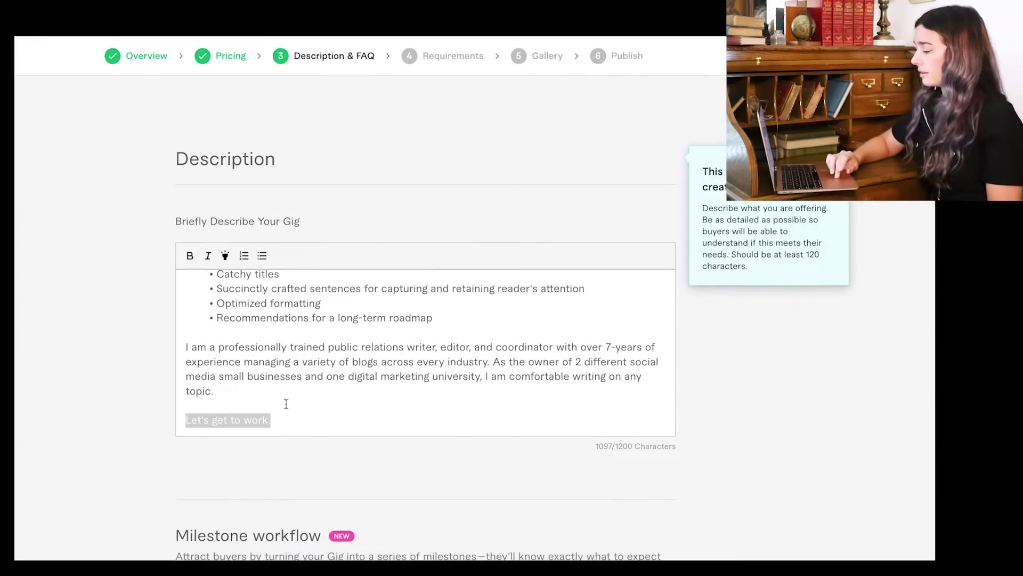
# Examine the Milestone workflow section and its eligibility conditions below the description
pyautogui.scroll(-6, 316, 386)
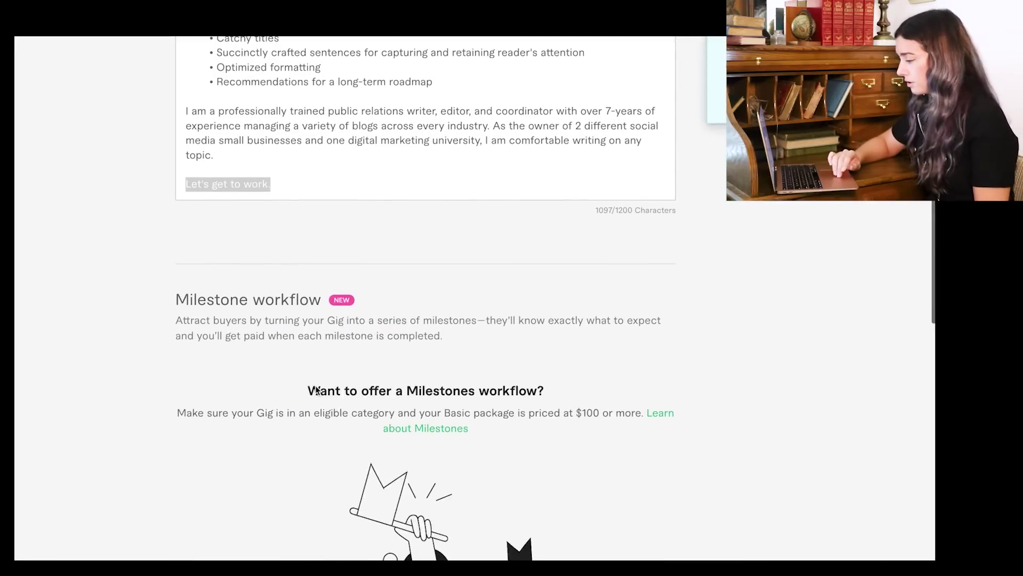
pyautogui.scroll(-5, 316, 391)
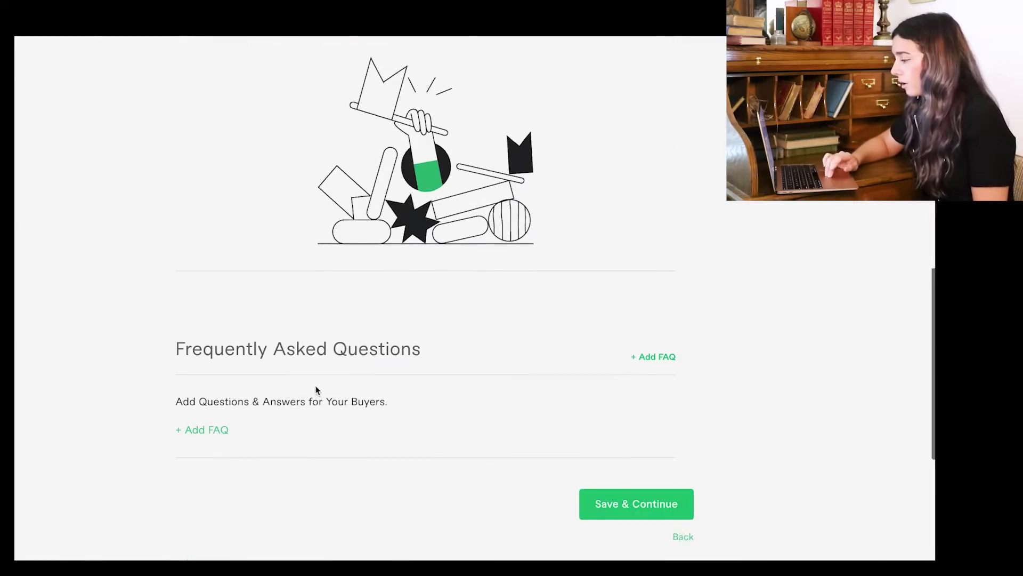
pyautogui.scroll(7, 316, 390)
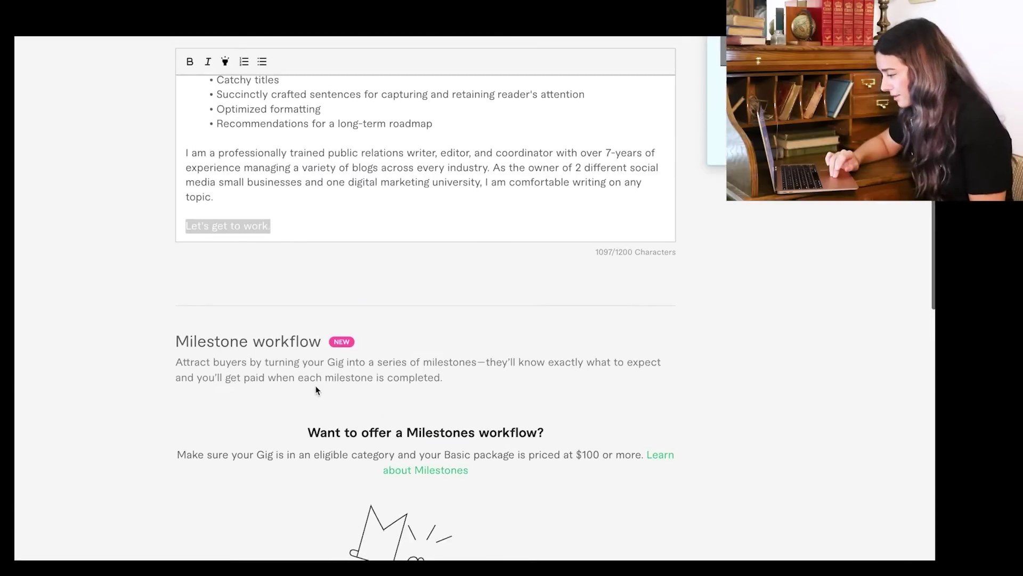
pyautogui.scroll(-2, 316, 390)
pyautogui.scroll(-2, 316, 390)
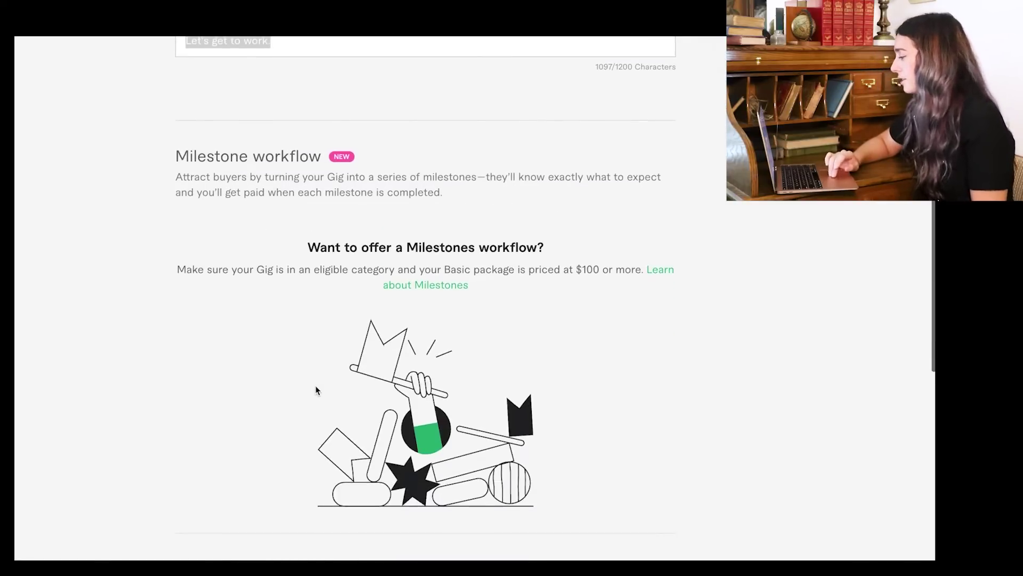
pyautogui.scroll(-1, 316, 390)
pyautogui.scroll(-1, 317, 390)
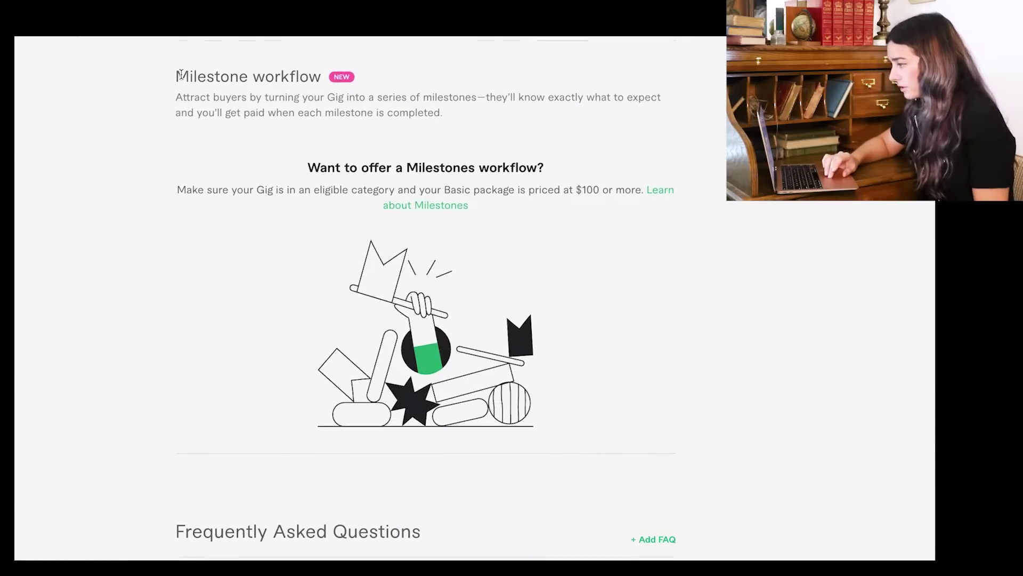
pyautogui.moveTo(186, 74); pyautogui.dragTo(326, 76)
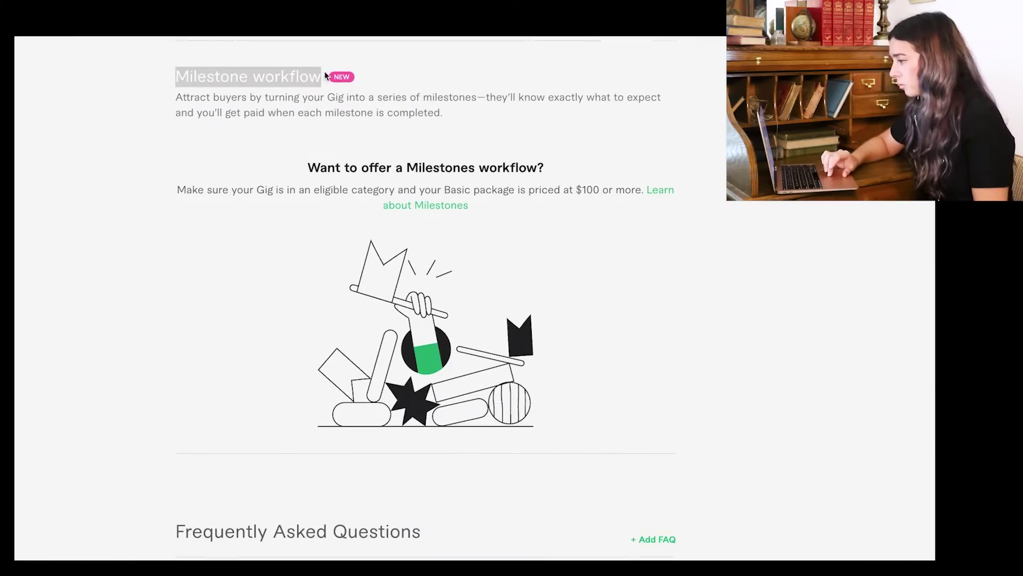
pyautogui.click(242, 103)
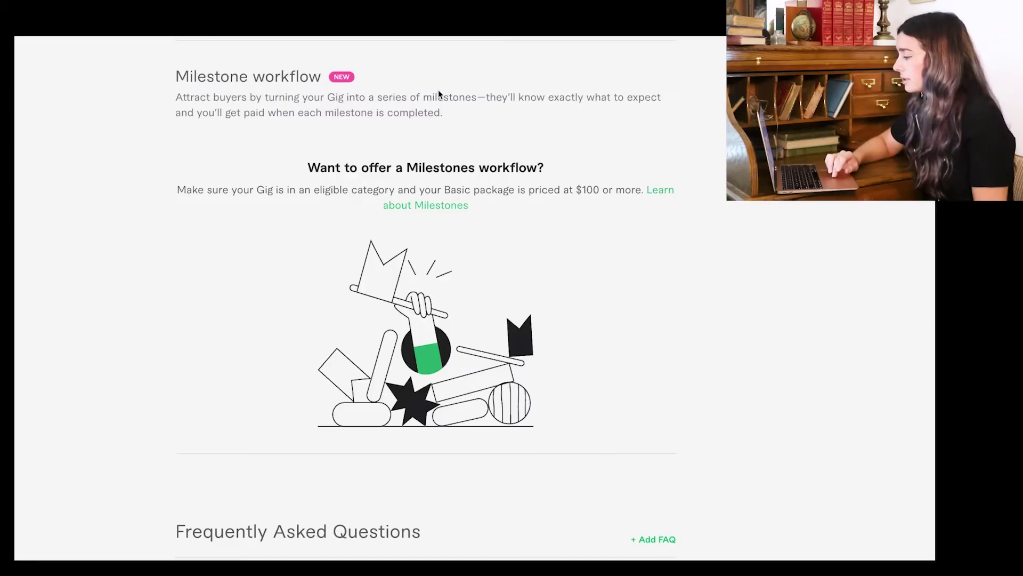
pyautogui.scroll(-1, 468, 157)
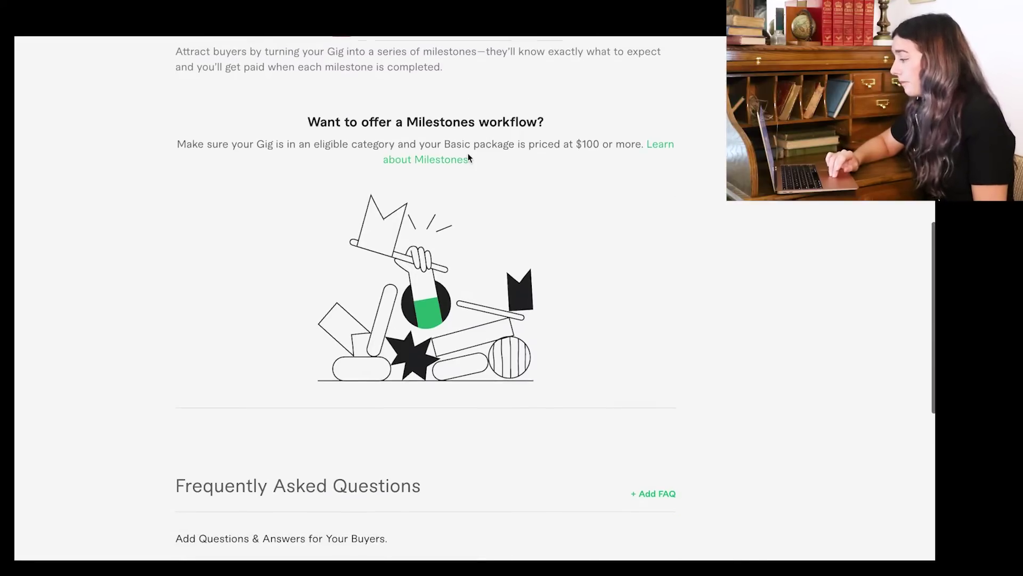
pyautogui.scroll(2, 435, 157)
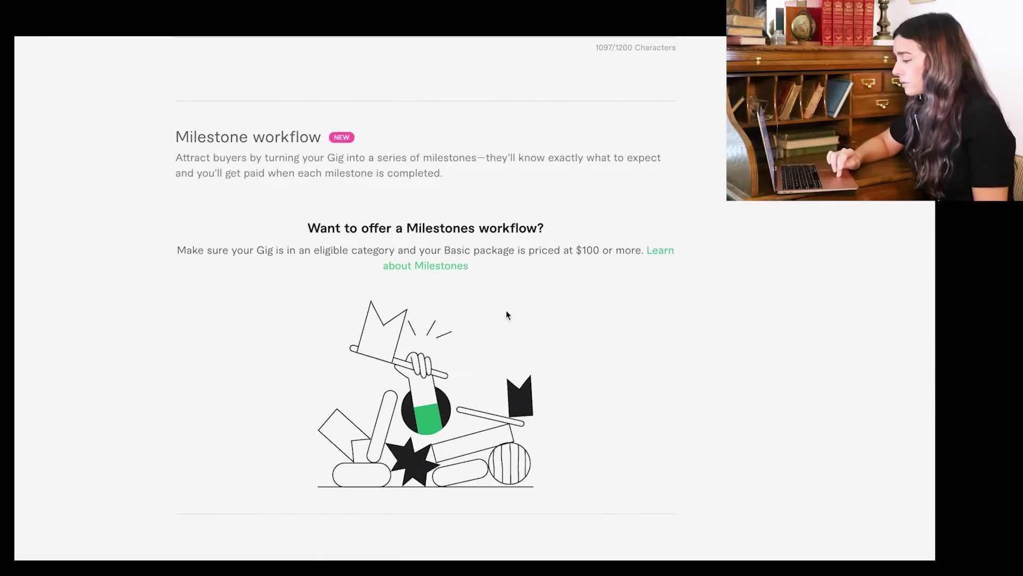
# Add the FAQ "Are you a native English speaker?" answered "Yes I am - I was born in Albany, New York." and continue to Requirements
pyautogui.scroll(-5, 474, 467)
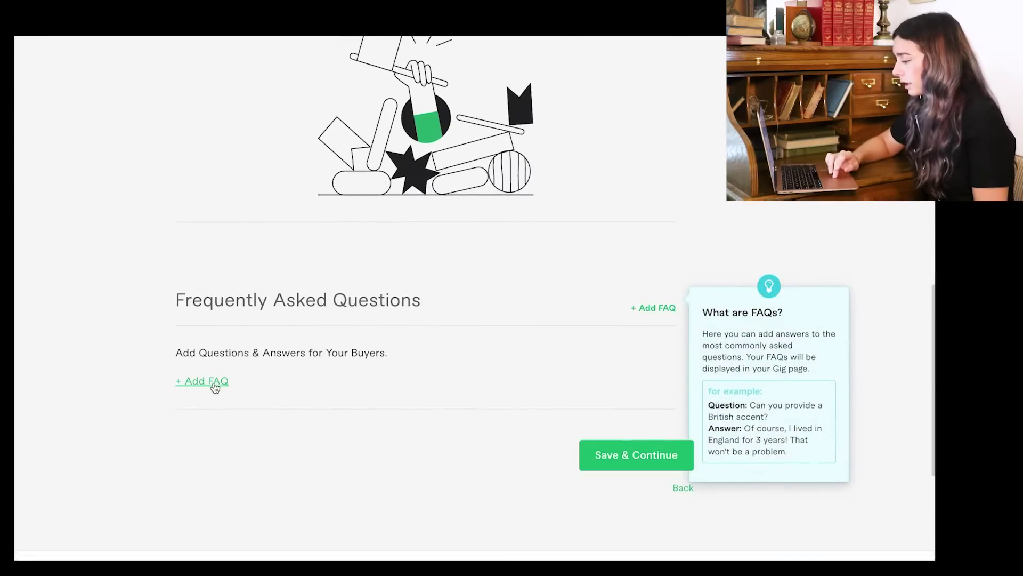
pyautogui.scroll(-2, 211, 387)
pyautogui.click(200, 261)
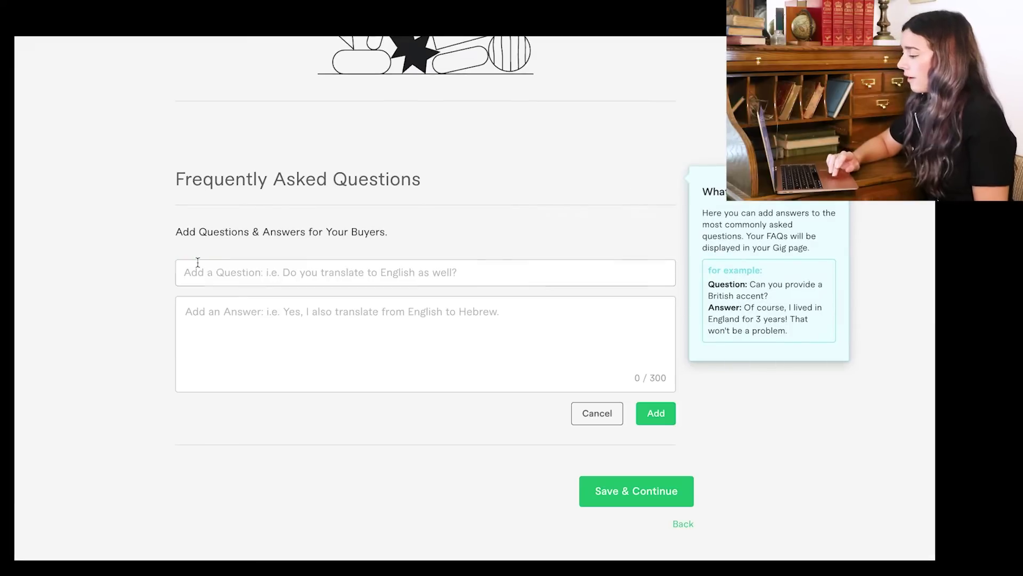
pyautogui.click(235, 269)
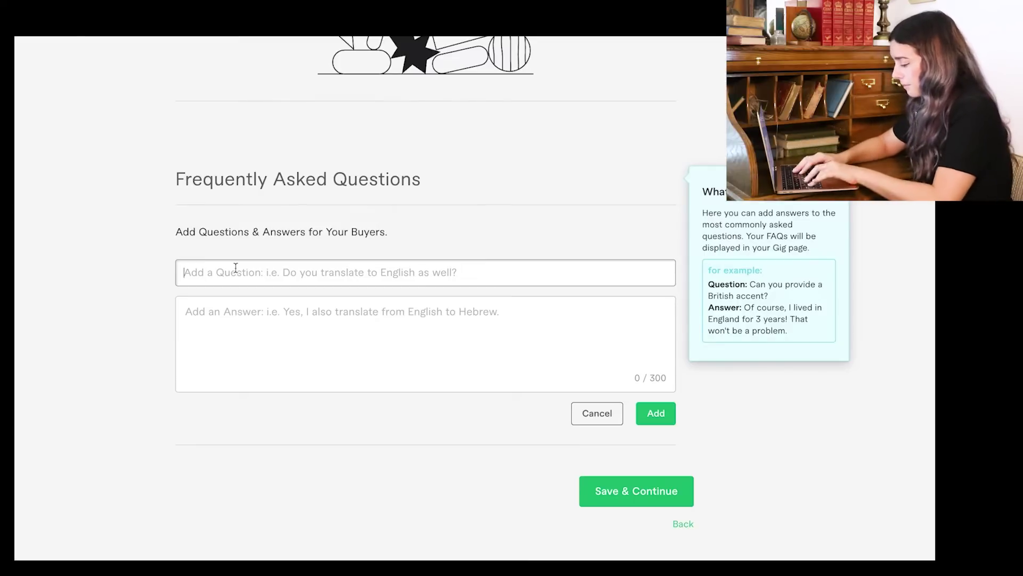
pyautogui.write('Are you a native English speaker?')
pyautogui.click(283, 327)
pyautogui.write('Yes I am - I was born')
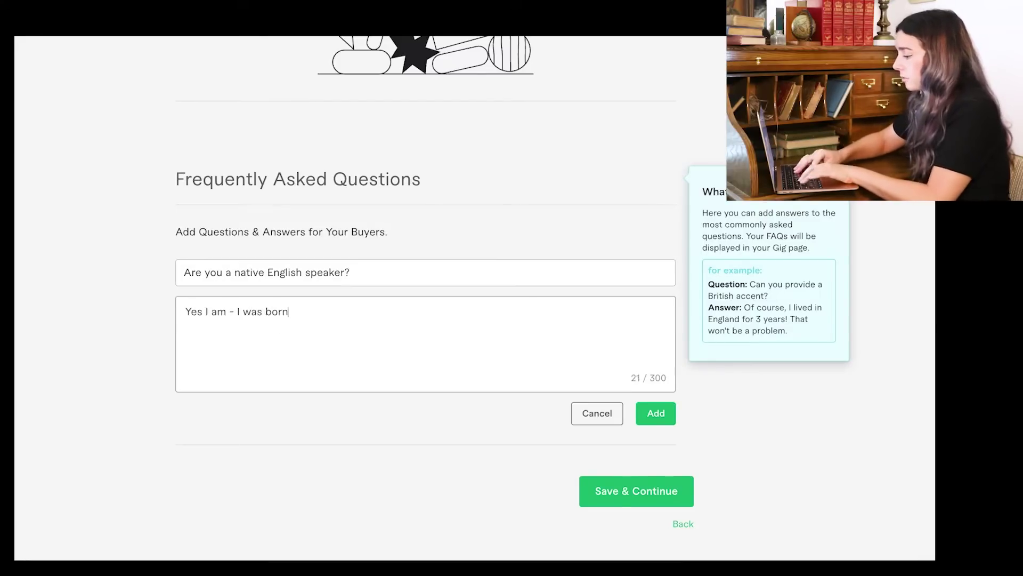
pyautogui.write(' in Albany, New York.')
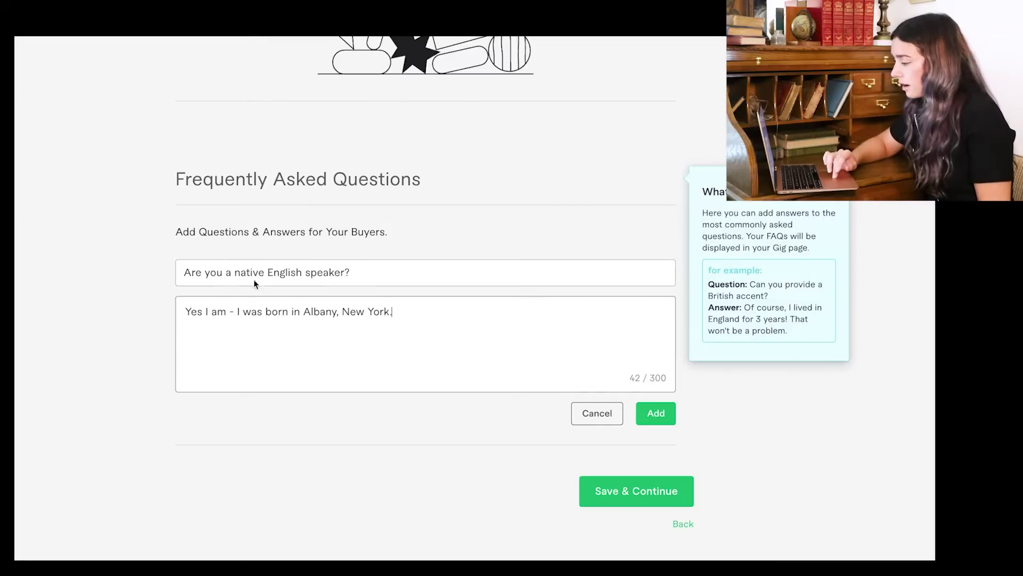
pyautogui.click(667, 412)
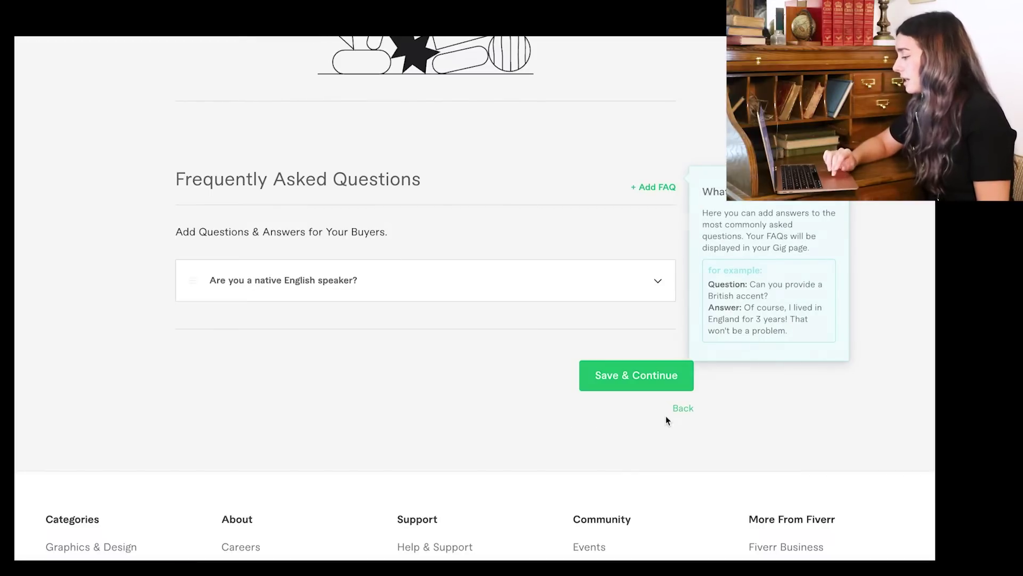
pyautogui.click(613, 376)
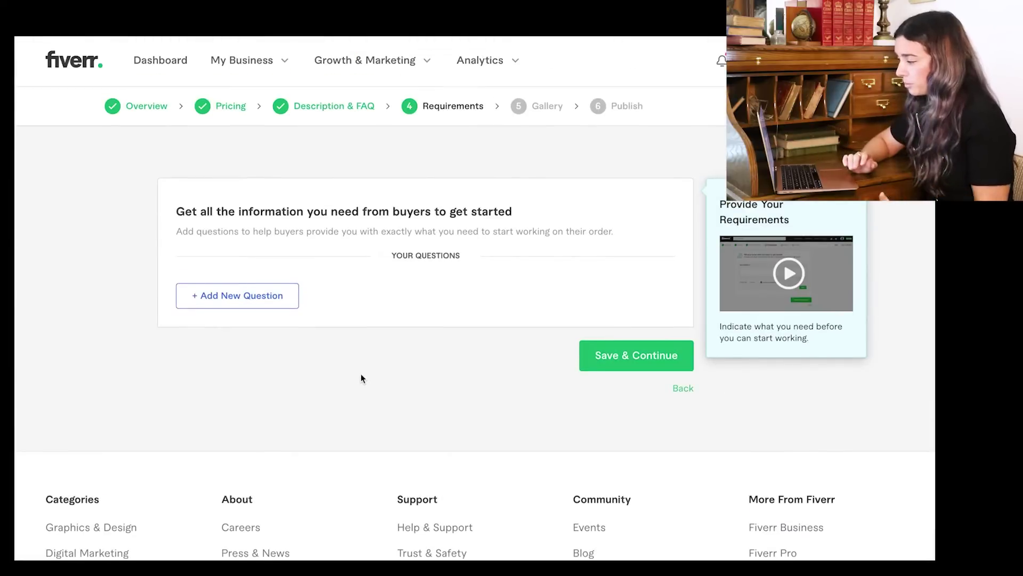
# Add a required free-text buyer question reading "What is your blog link?"
pyautogui.click(249, 296)
pyautogui.click(304, 334)
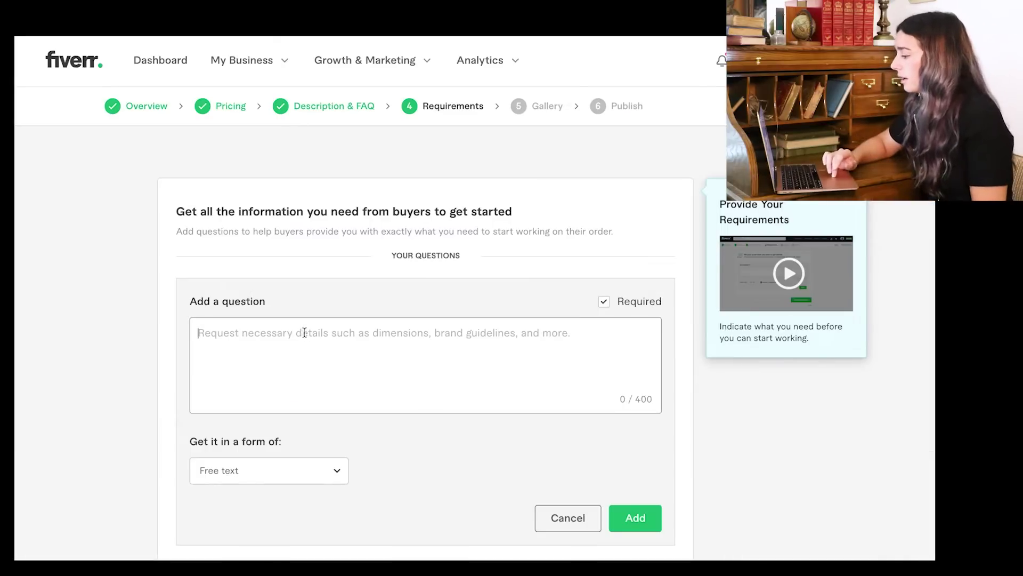
pyautogui.scroll(-3, 329, 280)
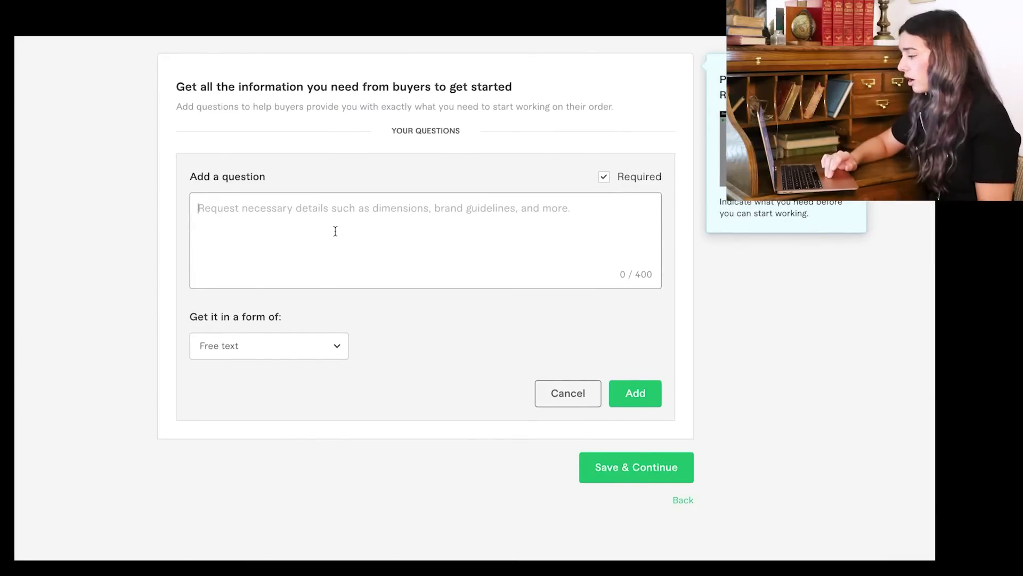
pyautogui.scroll(2, 335, 231)
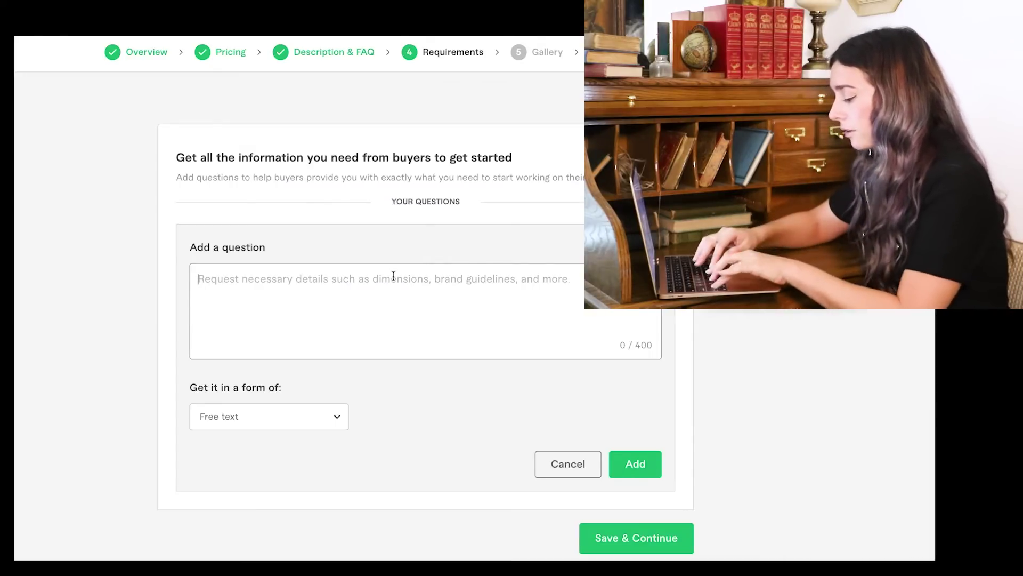
pyautogui.click(394, 275)
pyautogui.write('What is blog link?')
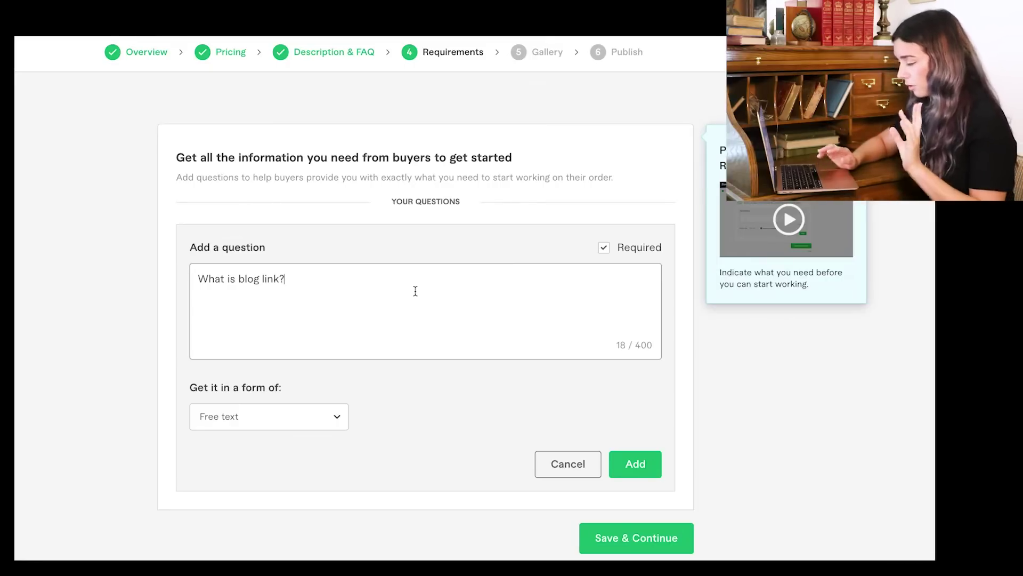
pyautogui.scroll(-1, 355, 327)
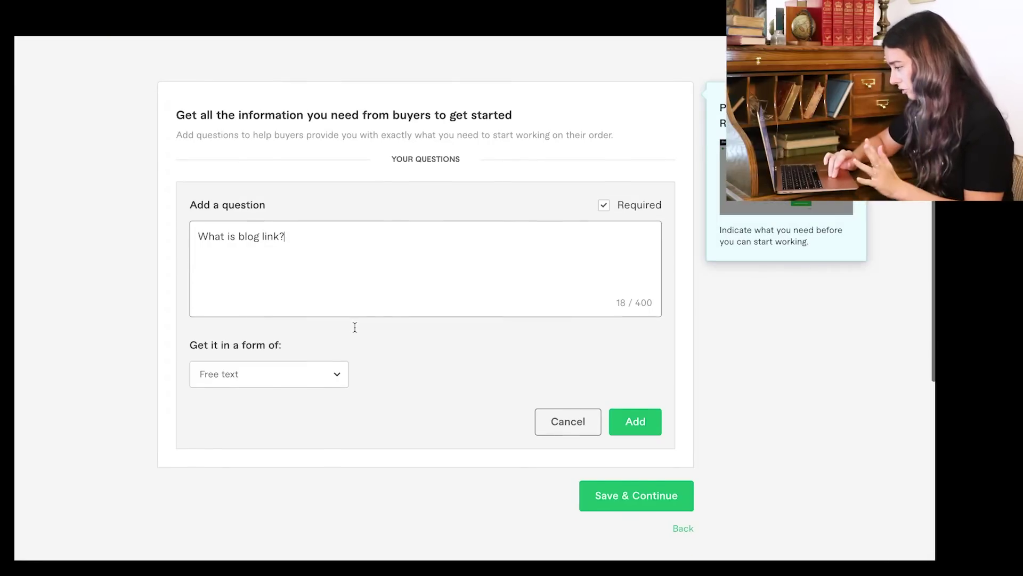
pyautogui.scroll(1, 355, 326)
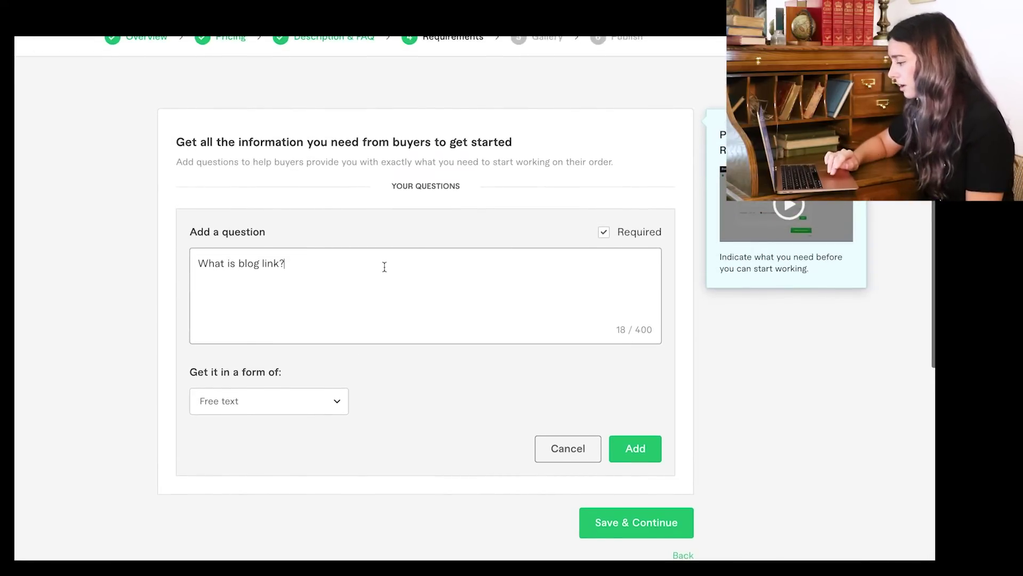
pyautogui.scroll(-1, 316, 268)
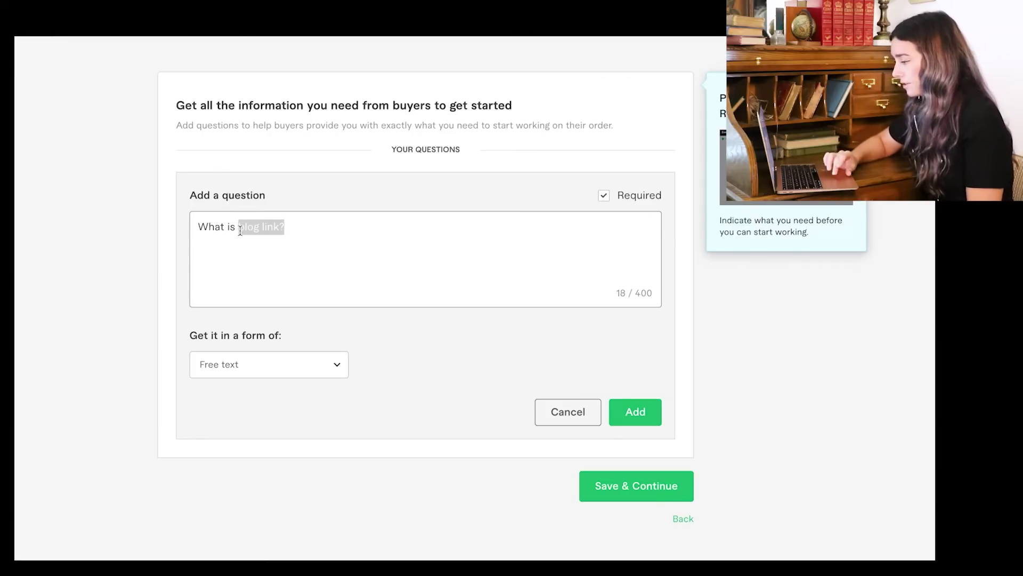
pyautogui.press('BackSpace')
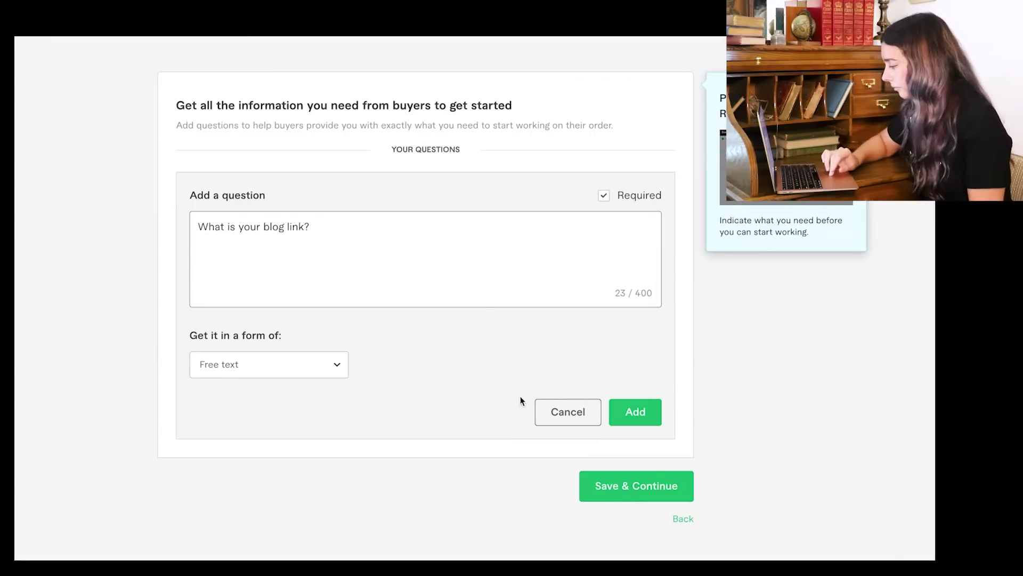
pyautogui.click(627, 417)
# Add a required multiple-choice question "What tone do you want for this blog?" with the options Professional and Conversational
pyautogui.click(260, 261)
pyautogui.click(261, 362)
pyautogui.click(255, 430)
pyautogui.click(235, 250)
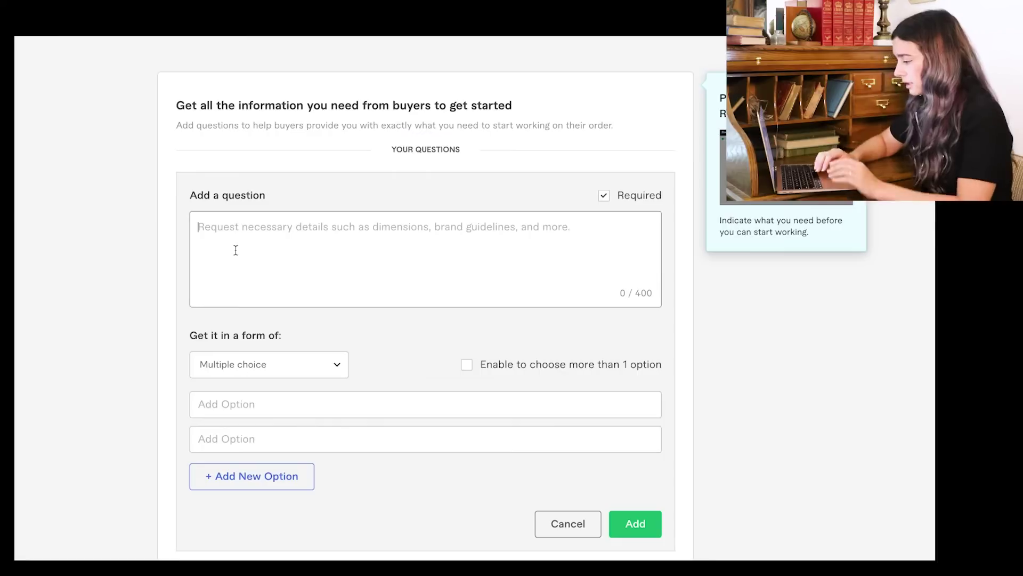
pyautogui.write('What tone do')
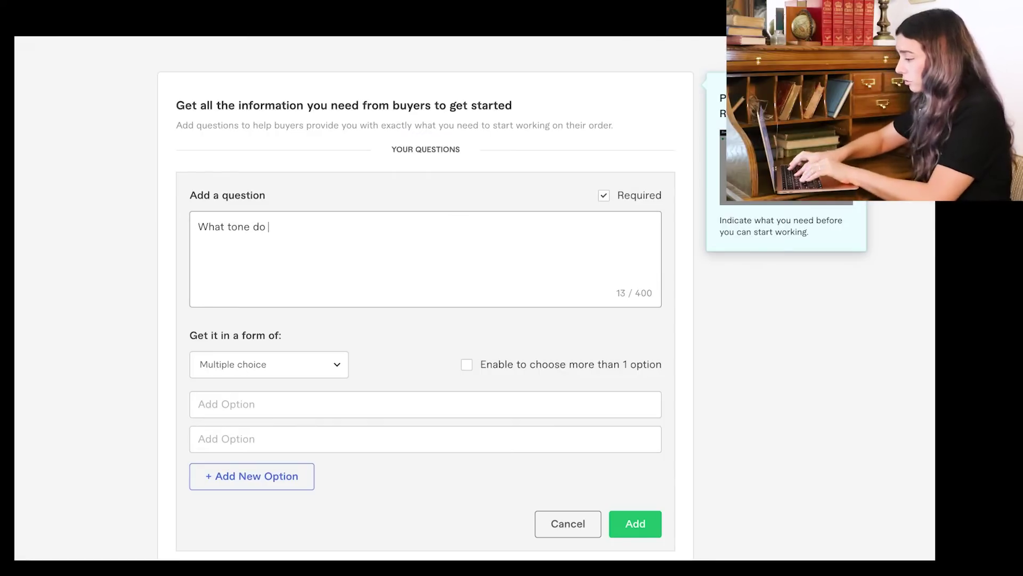
pyautogui.click(216, 402)
pyautogui.write('Professional')
pyautogui.click(225, 428)
pyautogui.write('Conversational')
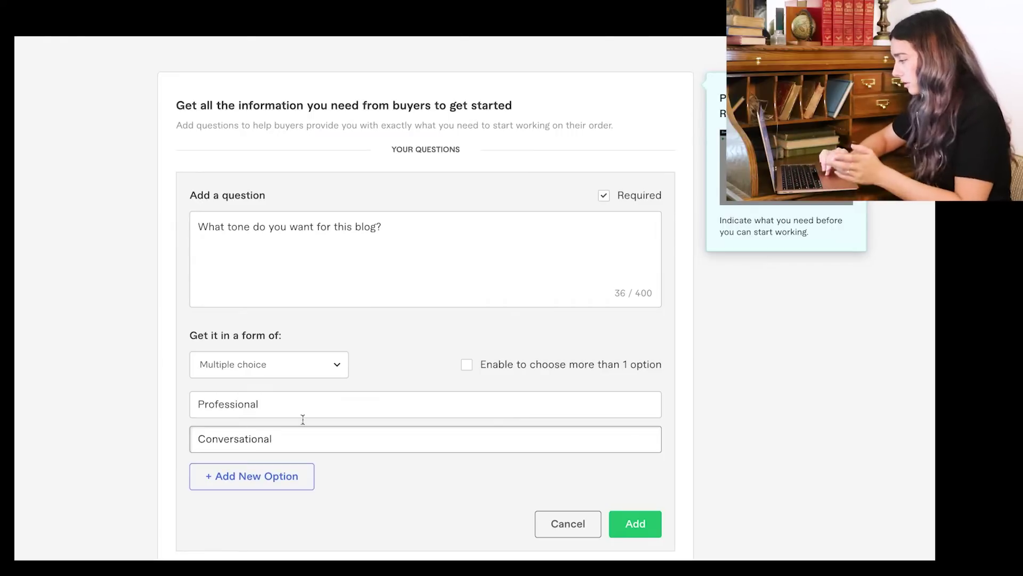
pyautogui.click(646, 525)
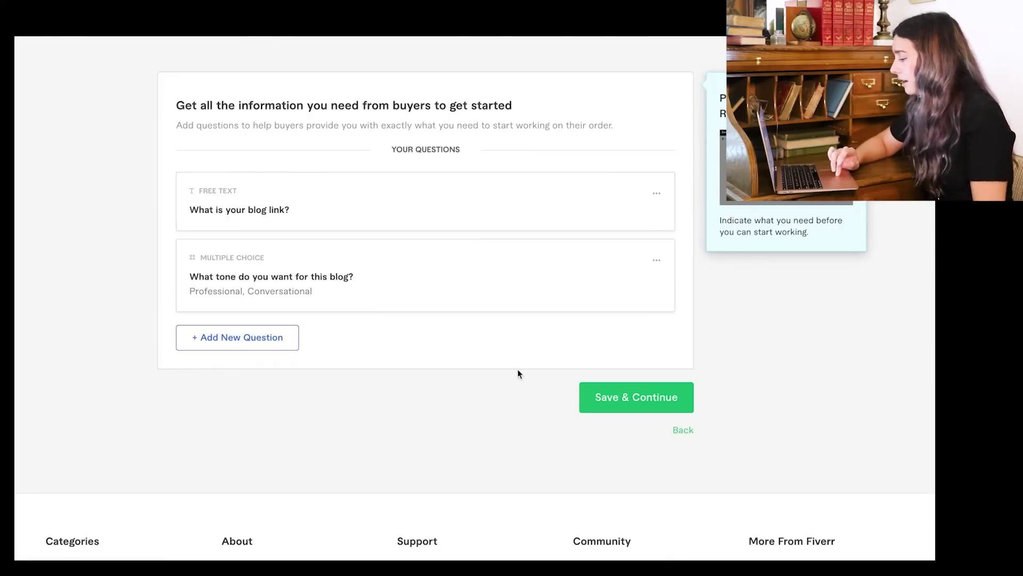
# Save the buyer requirement questions and continue to the gig's Gallery
pyautogui.scroll(-1, 250, 245)
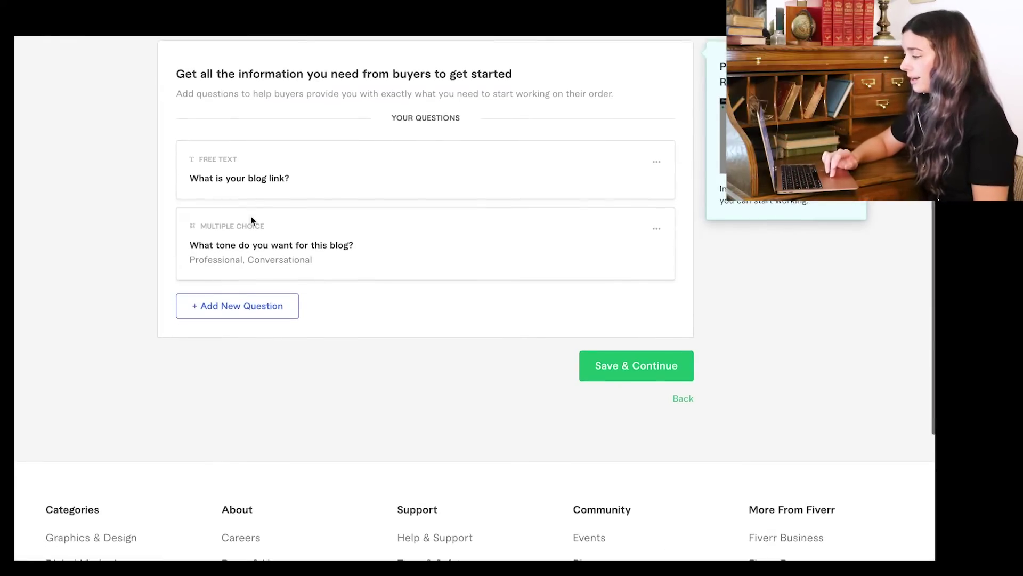
pyautogui.scroll(3, 405, 269)
pyautogui.scroll(-2, 463, 285)
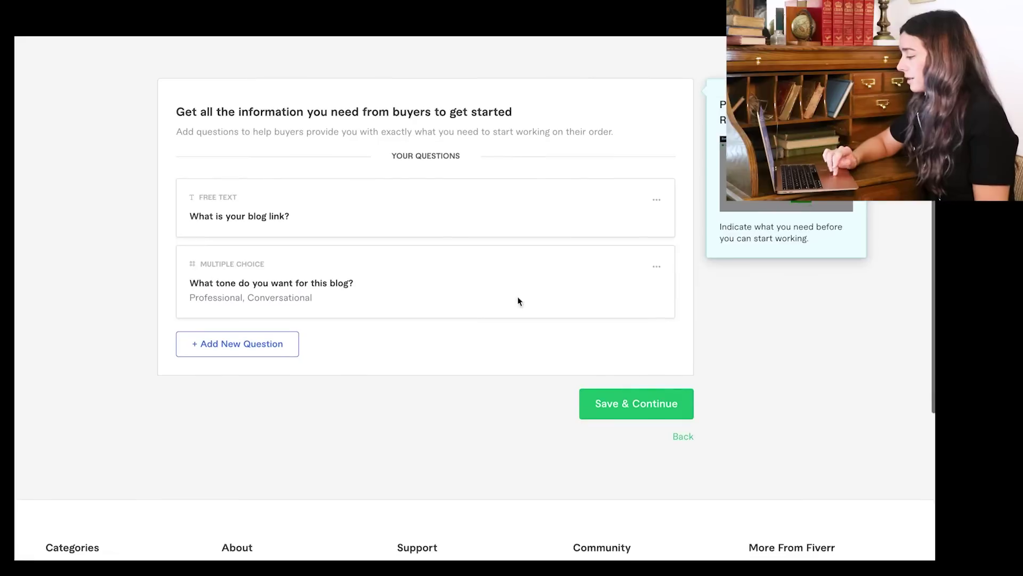
pyautogui.click(655, 403)
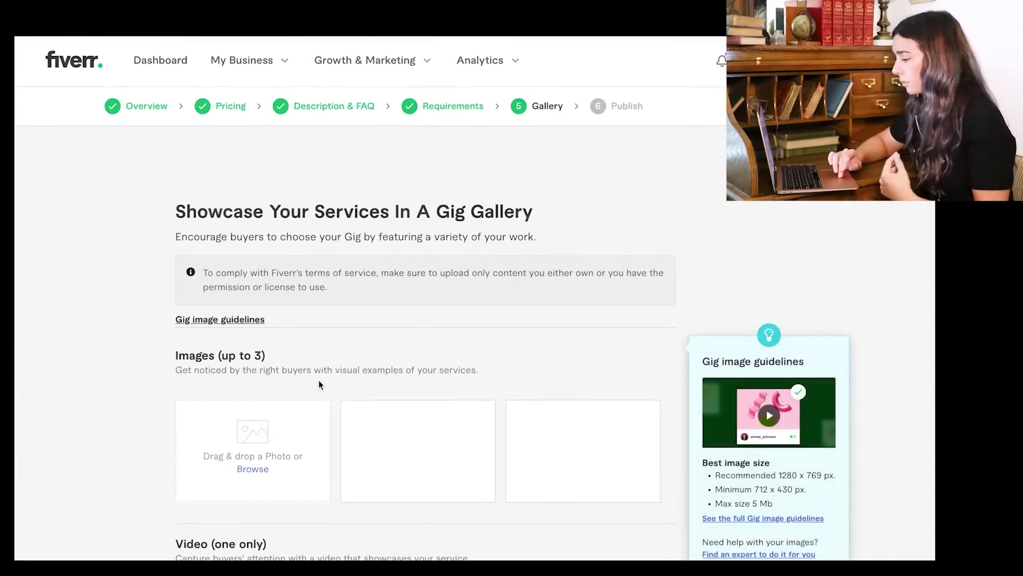
# Switch to Canva and check the 1280 × 769 px custom design size against the Fiverr gig image dimensions
pyautogui.scroll(-3, 289, 378)
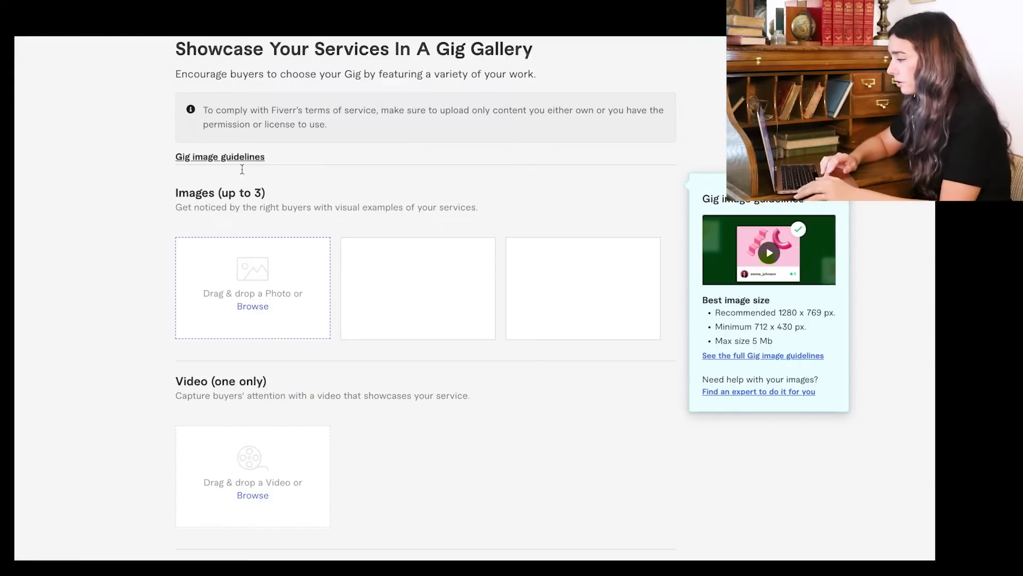
pyautogui.click(57, 58)
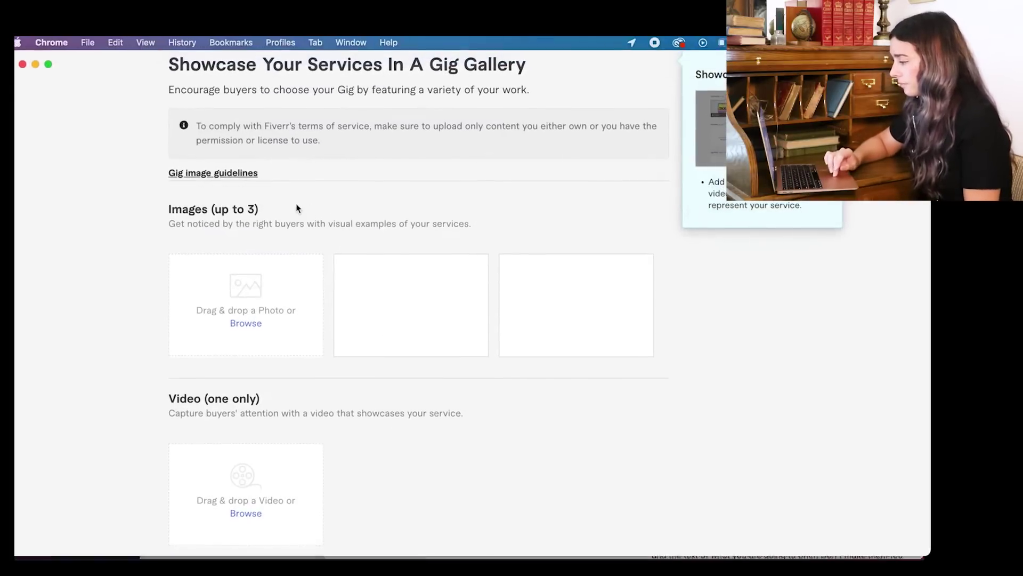
pyautogui.click(432, 67)
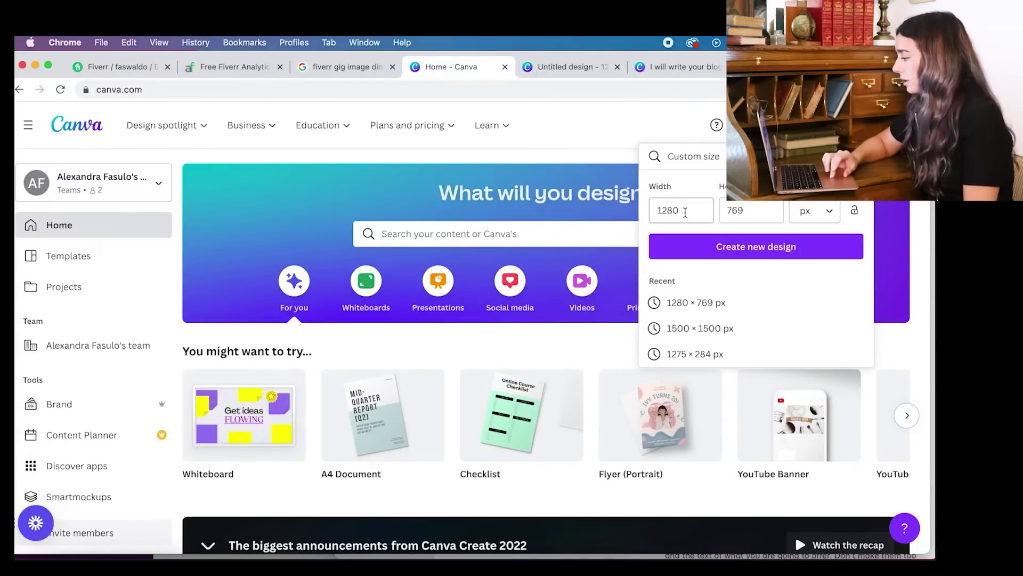
pyautogui.press('Tab')
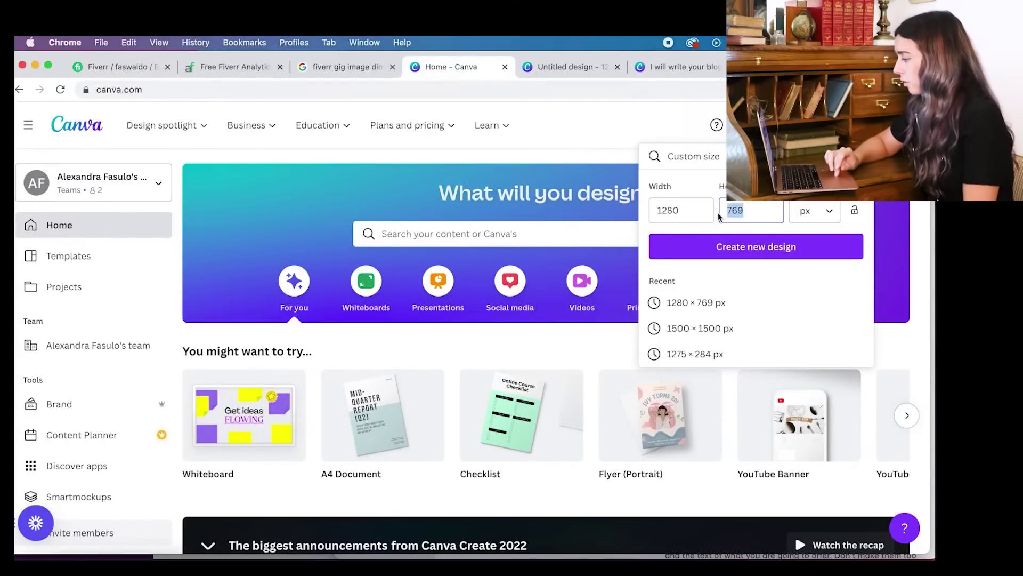
pyautogui.click(335, 68)
pyautogui.click(453, 67)
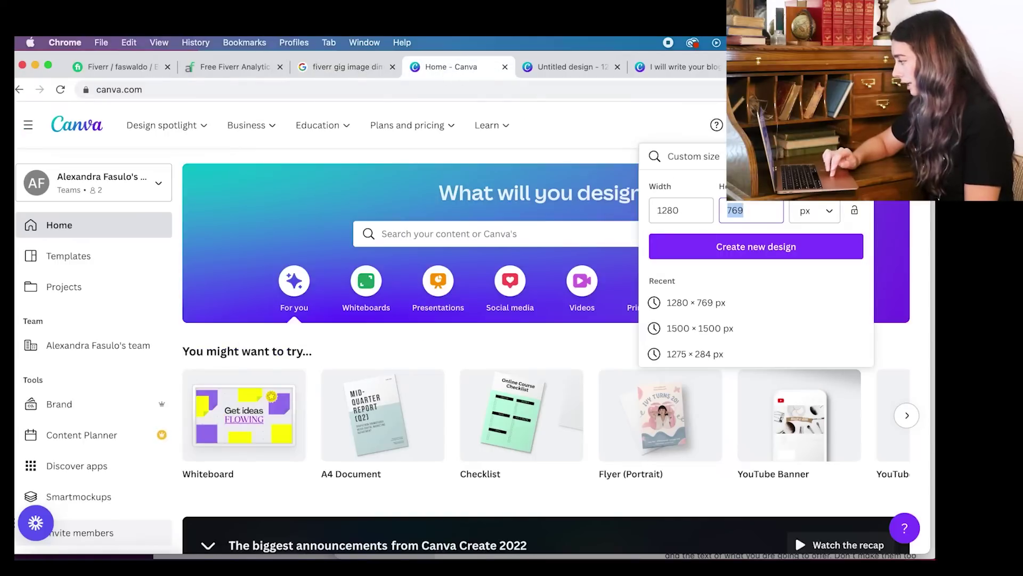
# Compare the "Skincare for Teenagers" draft with the "I will write your blog post" design
pyautogui.click(579, 70)
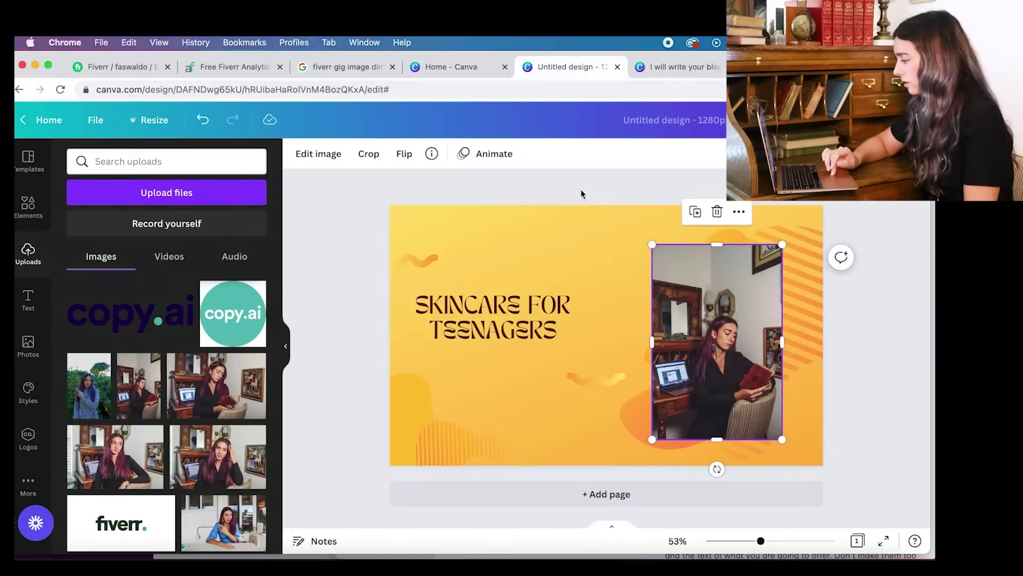
pyautogui.click(691, 67)
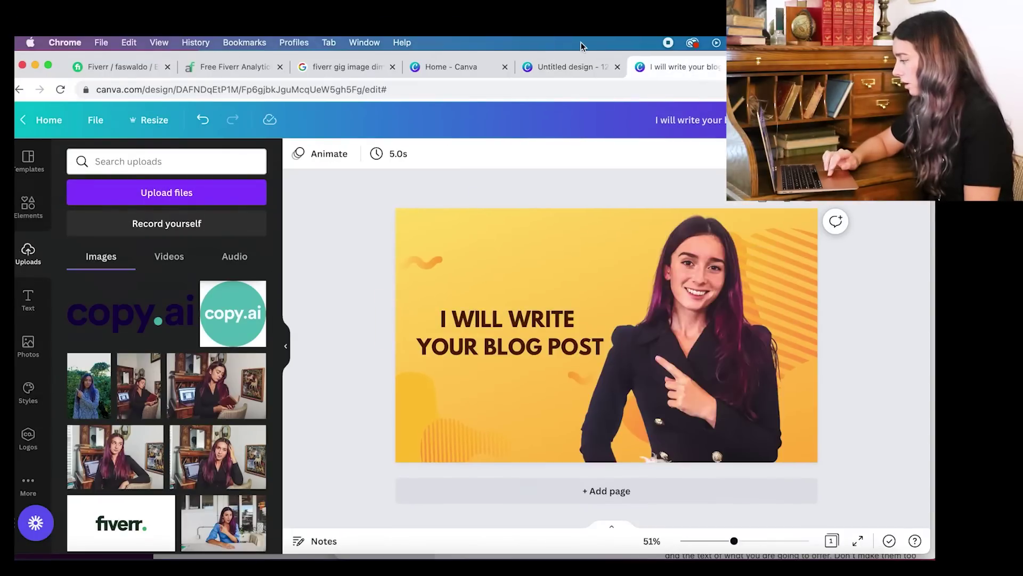
pyautogui.click(571, 68)
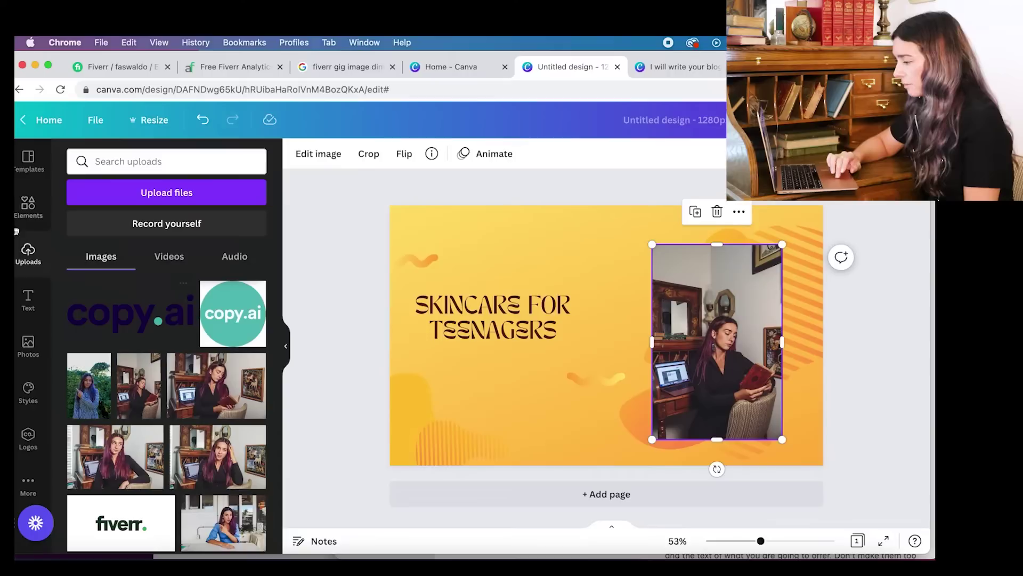
# Search the templates for "thumbnail for fiverr" and apply the "Stories for Kids" template to the untitled design
pyautogui.click(153, 156)
pyautogui.click(28, 160)
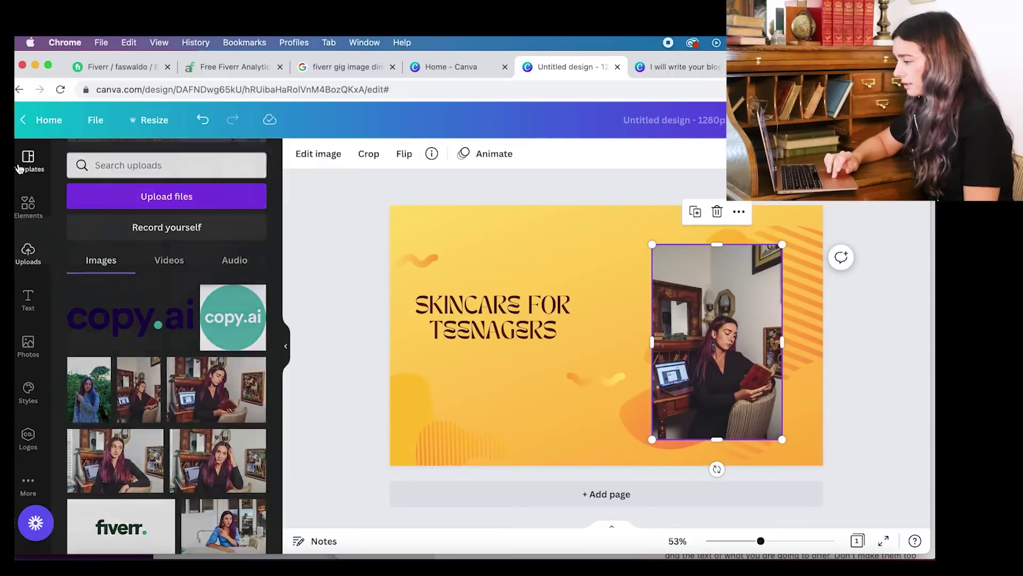
pyautogui.click(190, 157)
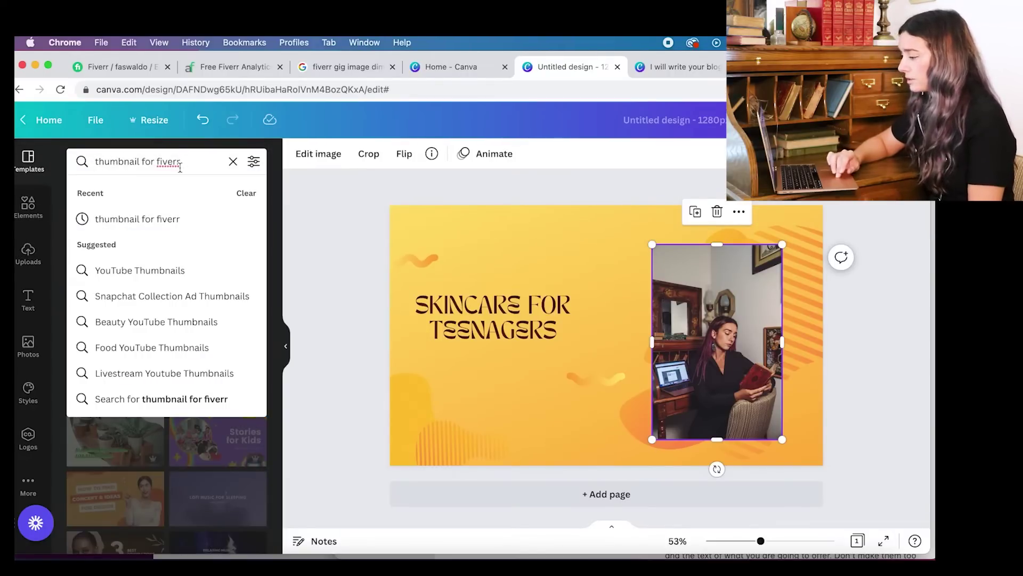
pyautogui.click(176, 398)
pyautogui.click(186, 431)
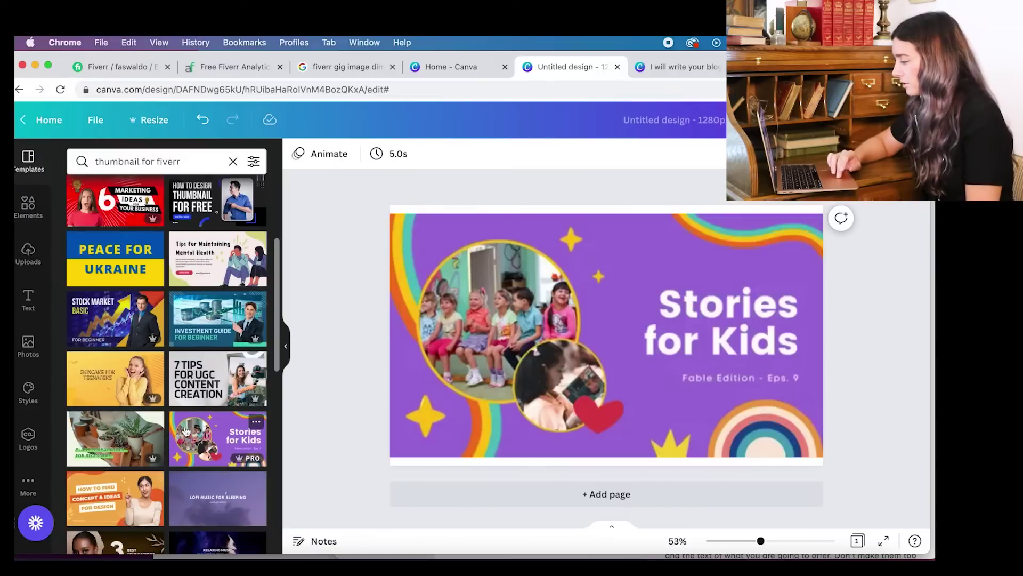
# Inspect the circular photos in the "Stories for Kids" template and the headline of the "I will write your blog post" design
pyautogui.click(571, 380)
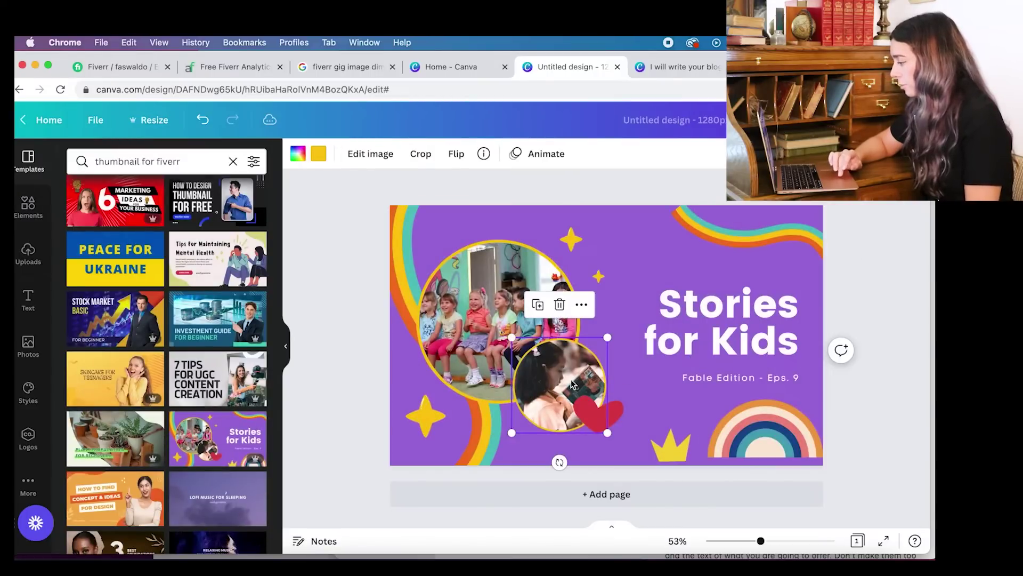
pyautogui.click(500, 267)
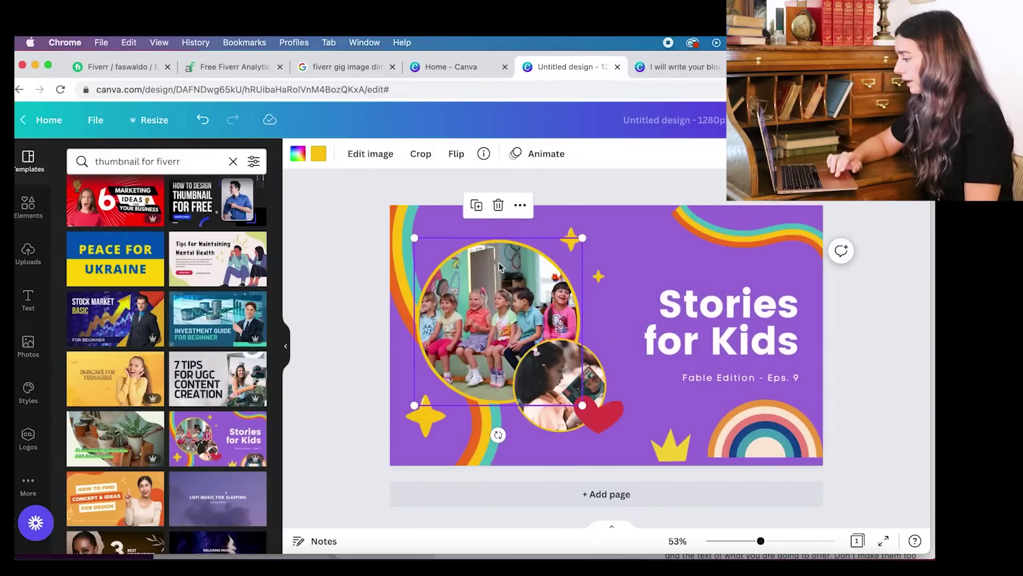
pyautogui.scroll(-5, 166, 363)
pyautogui.scroll(8, 166, 362)
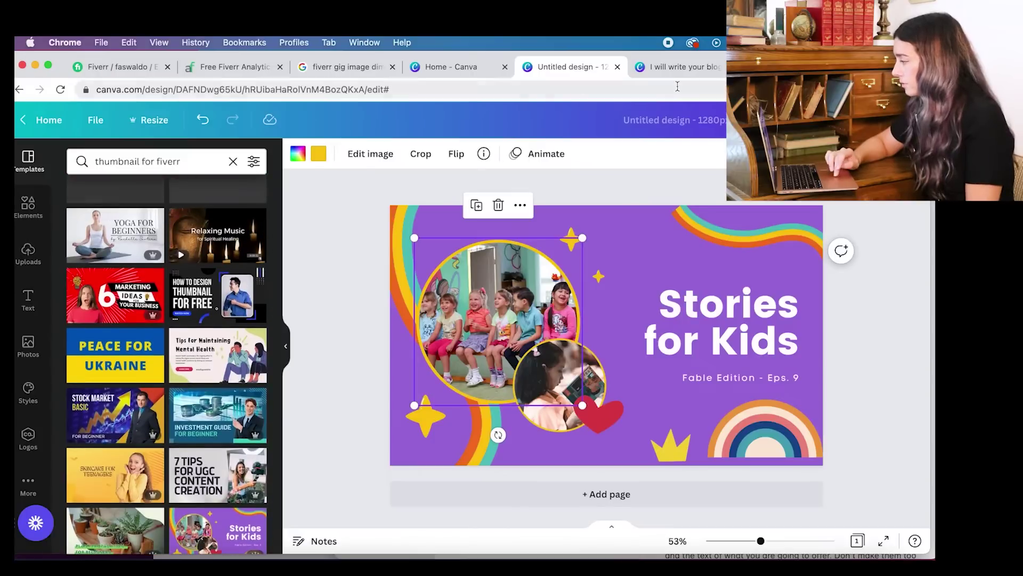
pyautogui.click(674, 63)
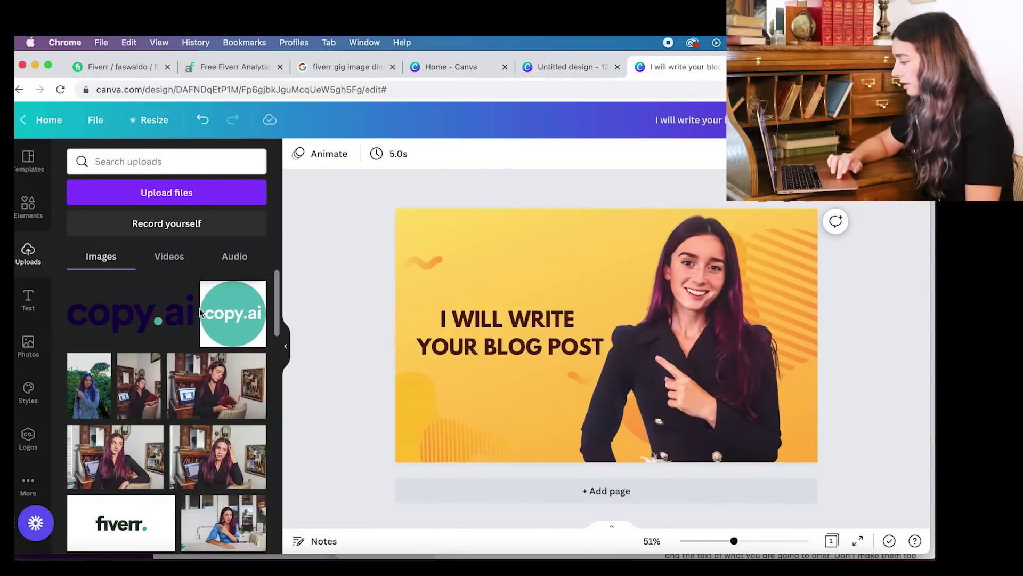
pyautogui.click(541, 351)
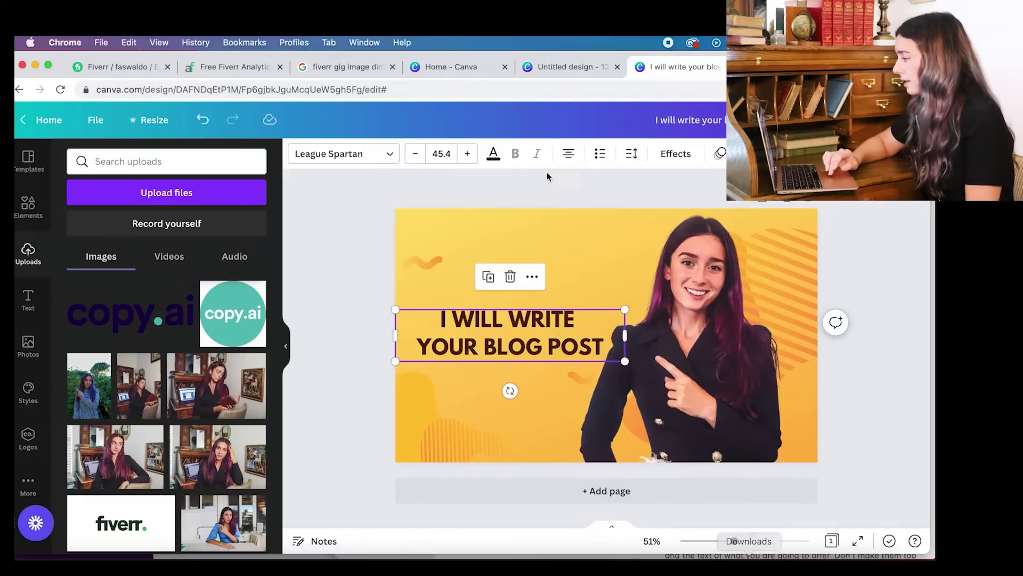
# Return to the Fiverr gig gallery and upload "I will write your blog post.png" as the first gig image
pyautogui.click(117, 67)
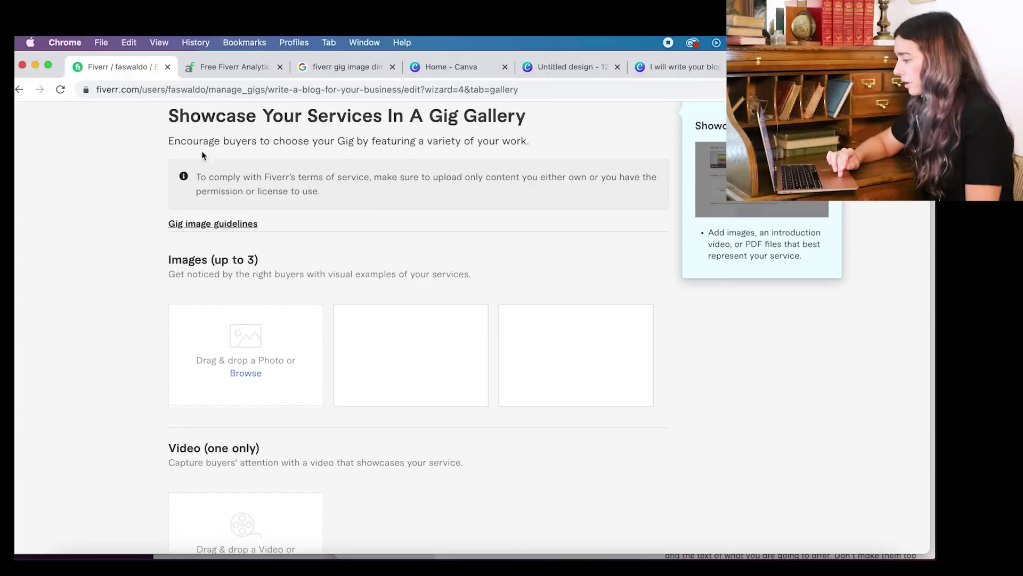
pyautogui.click(246, 373)
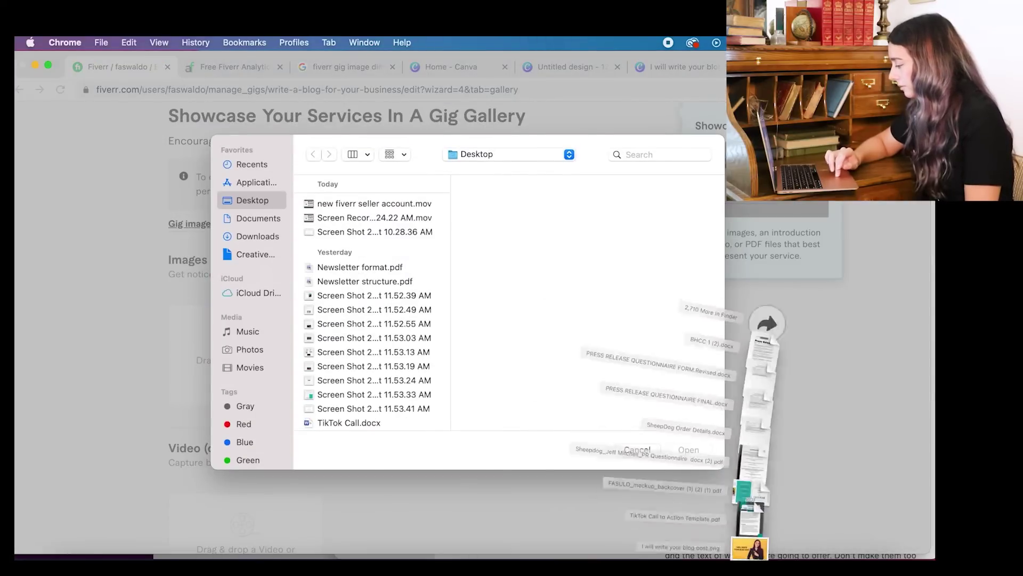
pyautogui.scroll(-3, 375, 352)
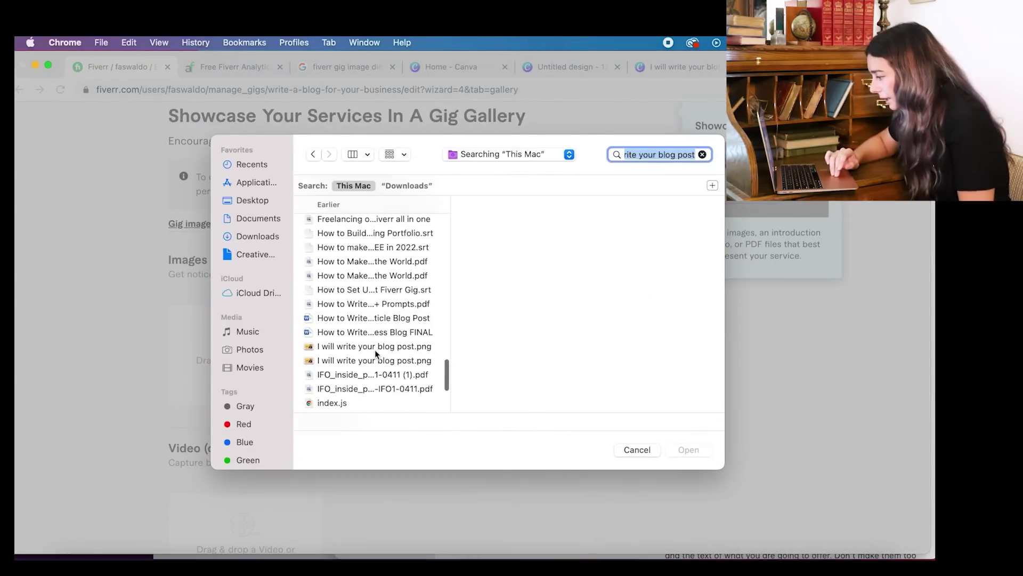
pyautogui.click(376, 348)
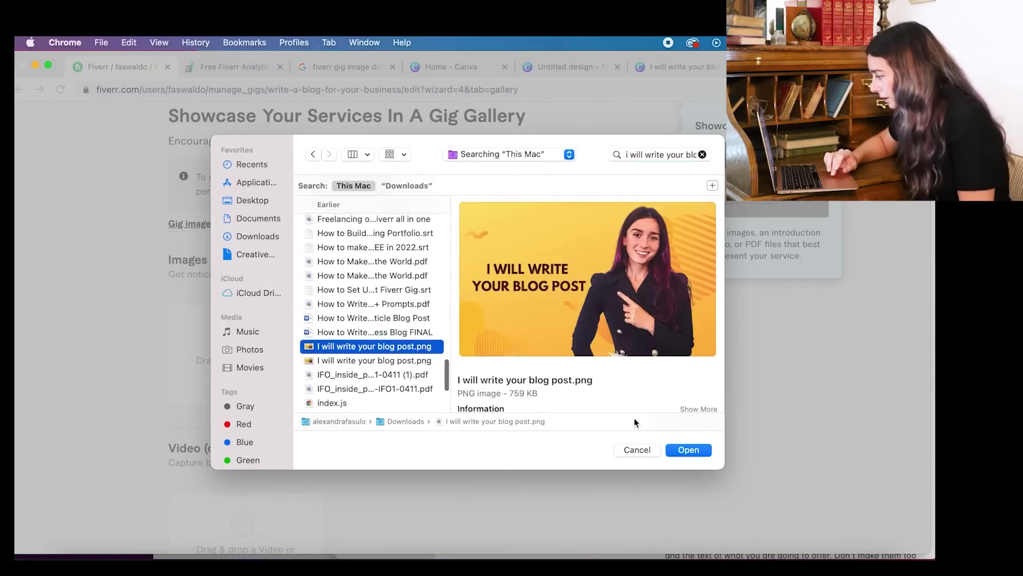
pyautogui.click(686, 449)
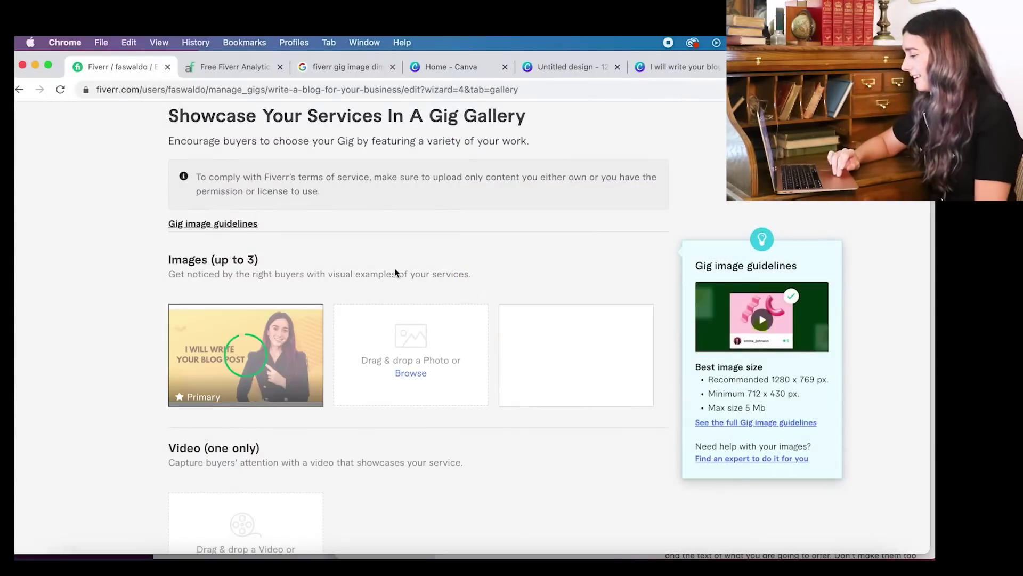
# Examine the gallery's image, video and PDF document sections, including their upload limits and guidelines
pyautogui.scroll(-2, 395, 273)
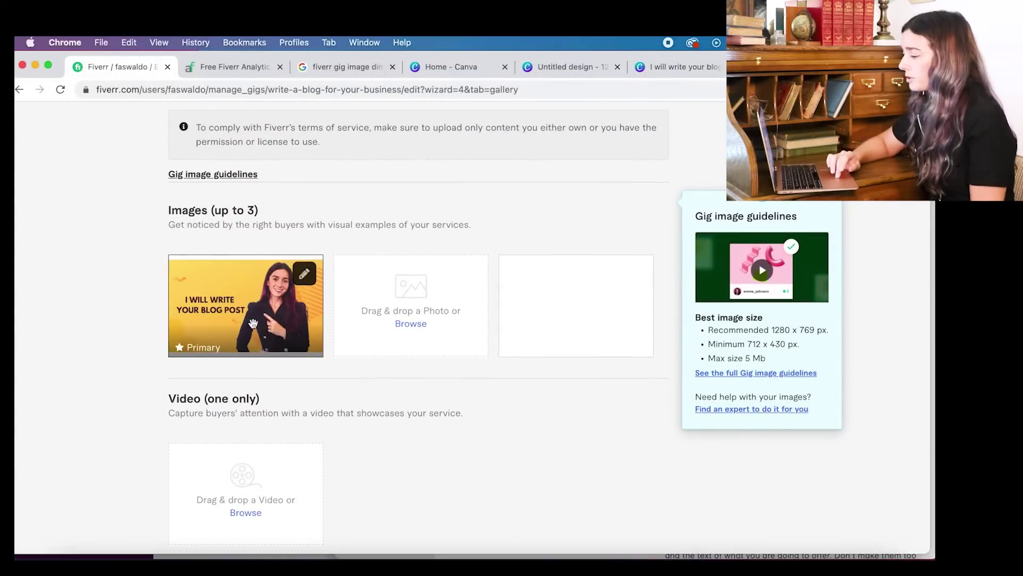
pyautogui.scroll(-4, 412, 334)
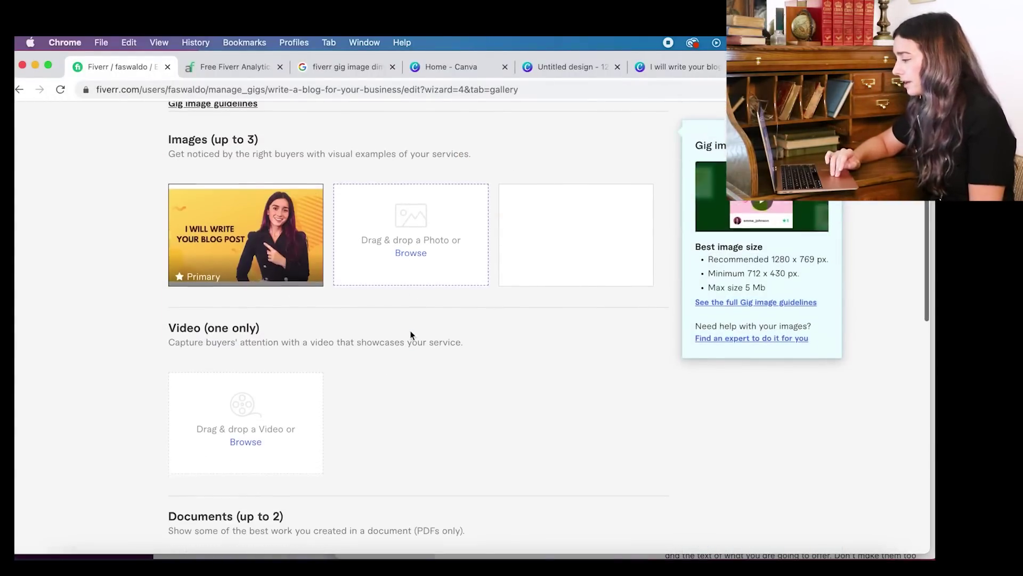
pyautogui.scroll(3, 411, 234)
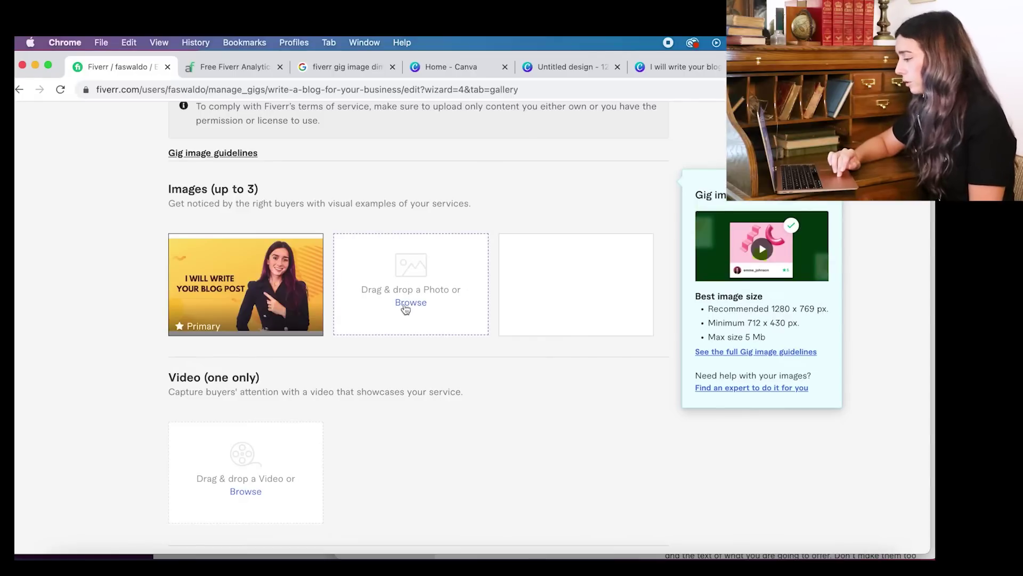
pyautogui.scroll(-2, 425, 288)
pyautogui.scroll(3, 336, 219)
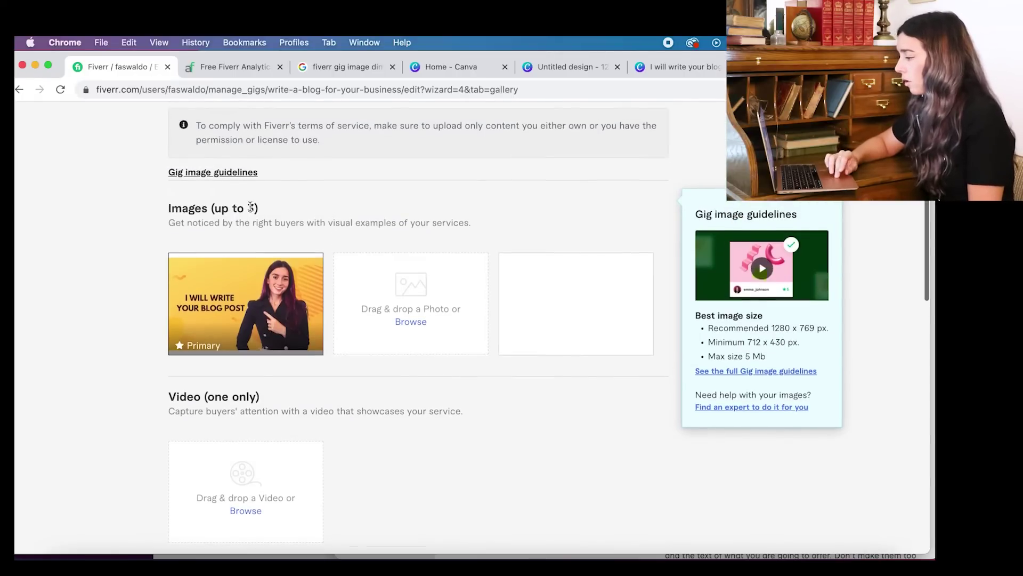
pyautogui.scroll(-5, 253, 208)
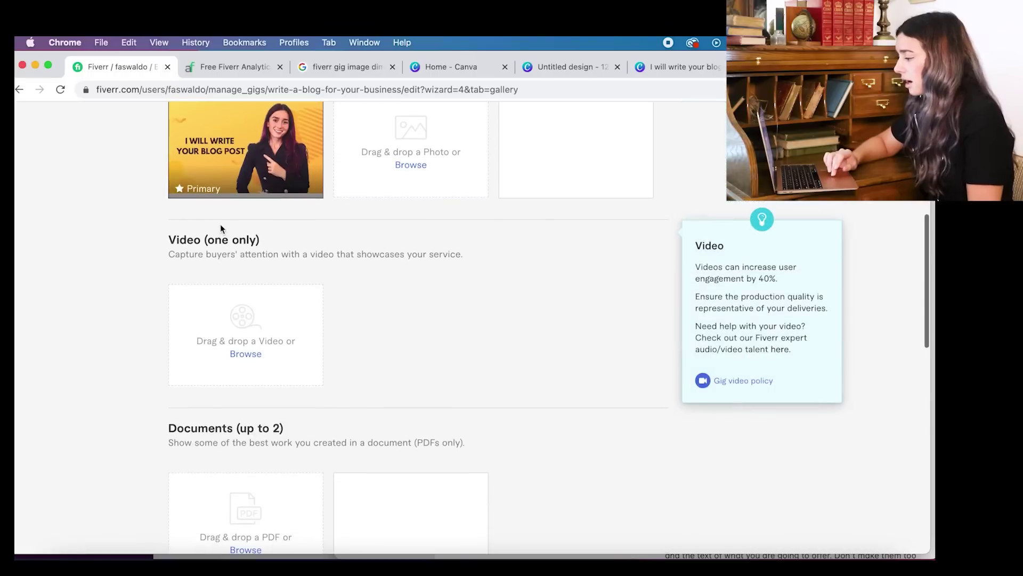
pyautogui.moveTo(169, 195); pyautogui.dragTo(262, 199)
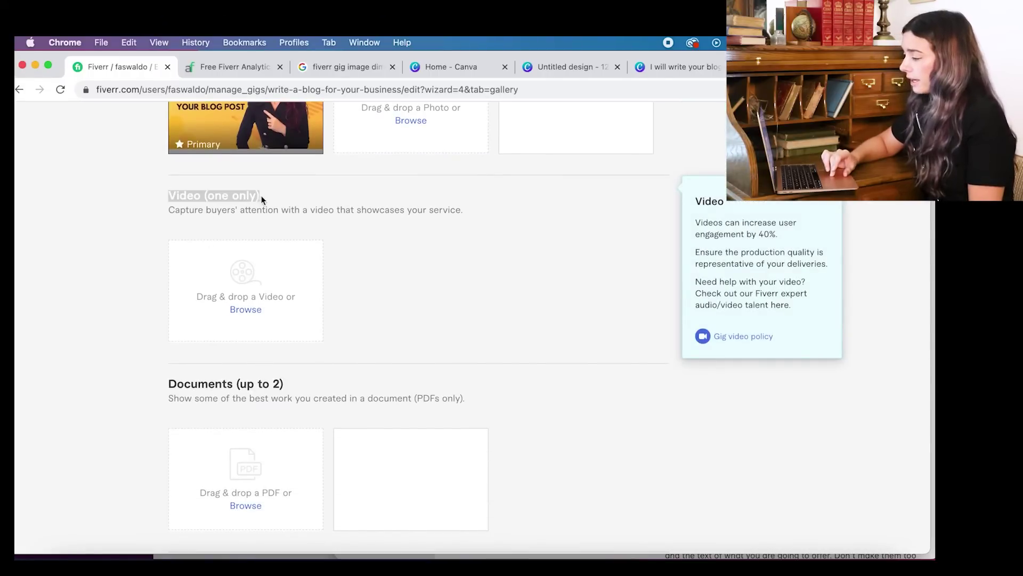
pyautogui.click(142, 261)
pyautogui.scroll(-5, 311, 320)
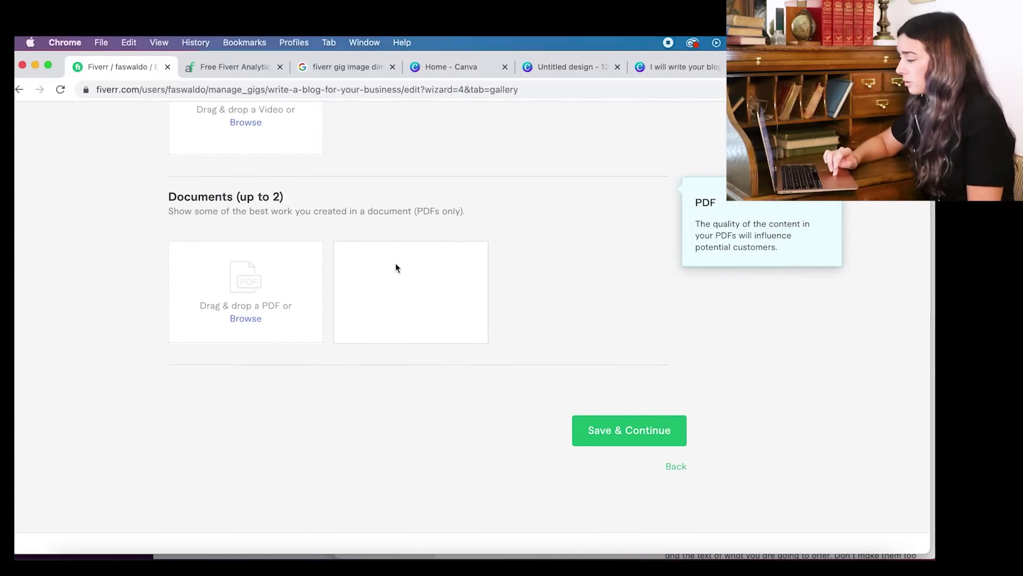
# Save the gallery with the uploaded gig image and continue to the gig's publish stage
pyautogui.scroll(2, 284, 305)
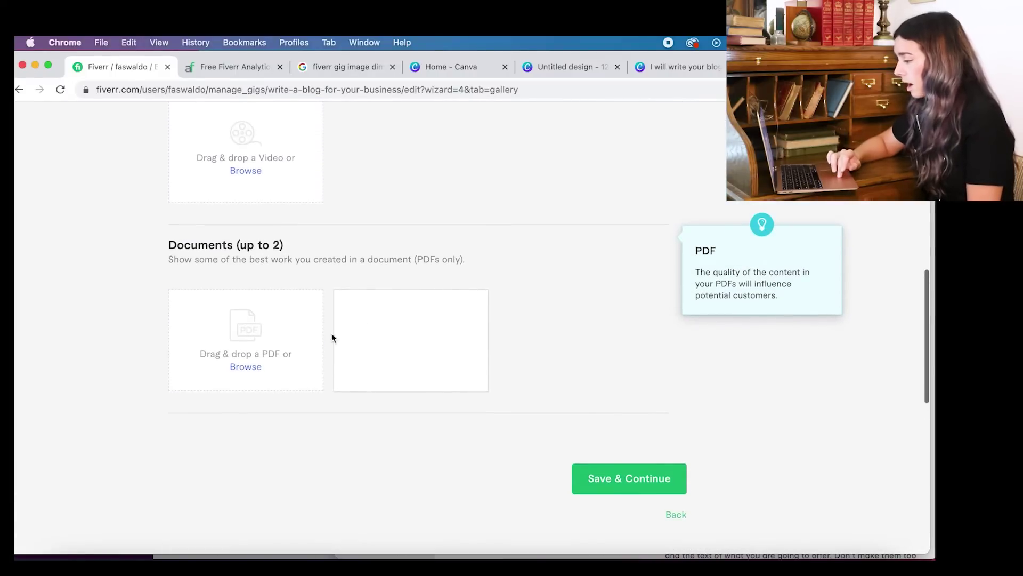
pyautogui.scroll(7, 294, 355)
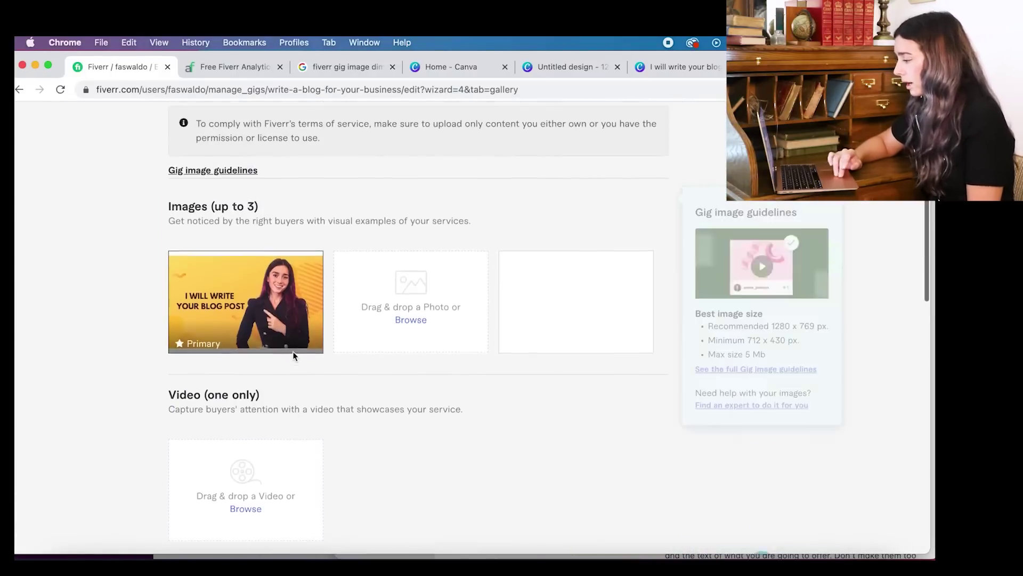
pyautogui.scroll(-10, 293, 354)
pyautogui.click(652, 357)
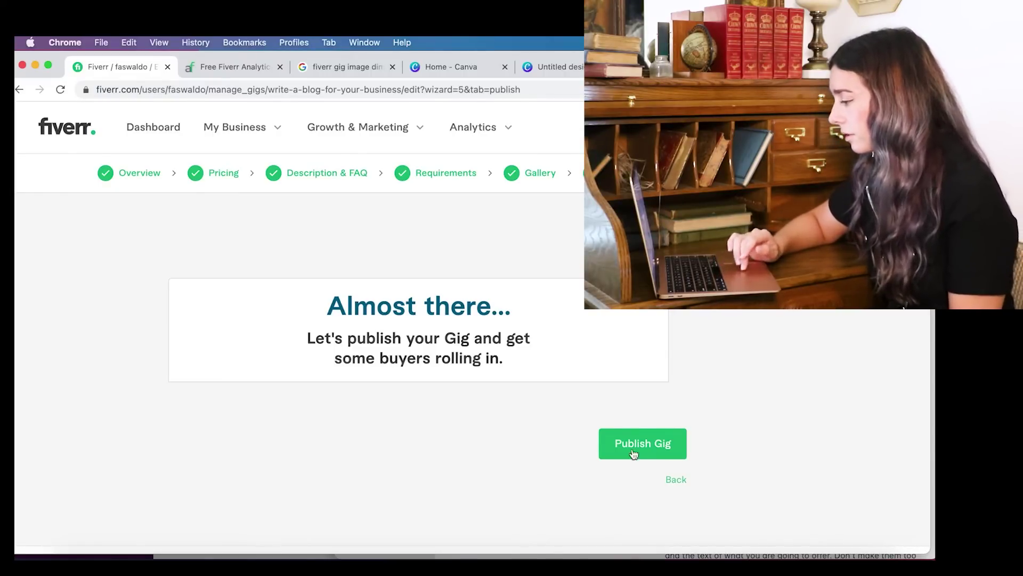
# Examine the message on the publish page and the option for publishing the gig
pyautogui.moveTo(326, 299); pyautogui.dragTo(472, 355)
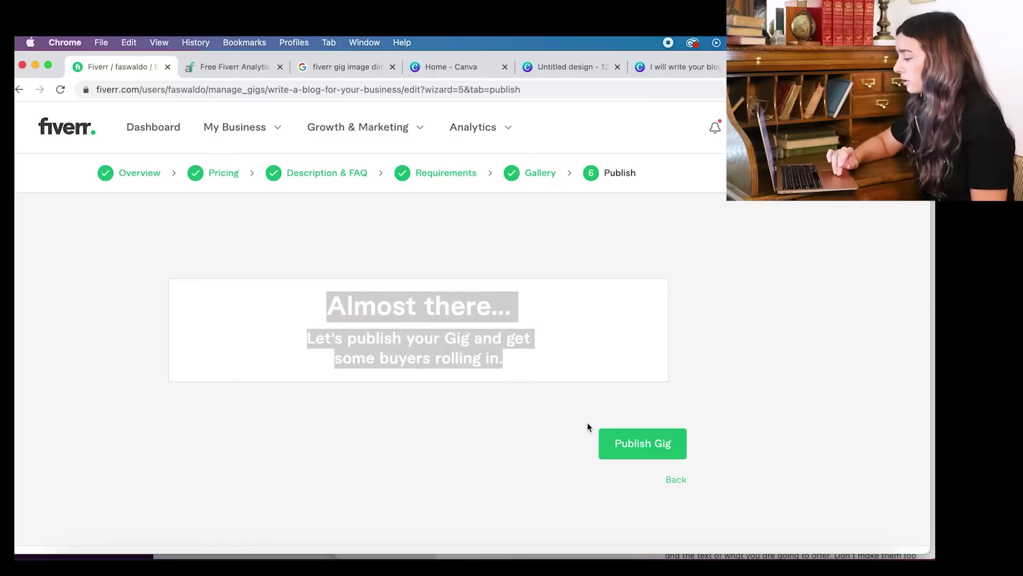
pyautogui.scroll(-2, 554, 378)
pyautogui.click(553, 376)
pyautogui.scroll(2, 523, 388)
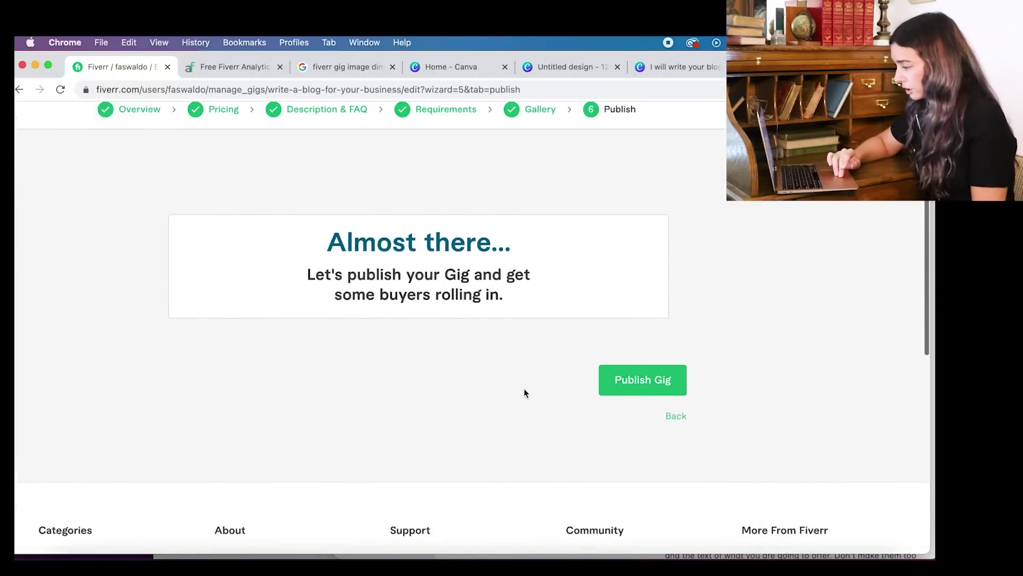
pyautogui.moveTo(517, 309); pyautogui.dragTo(326, 313)
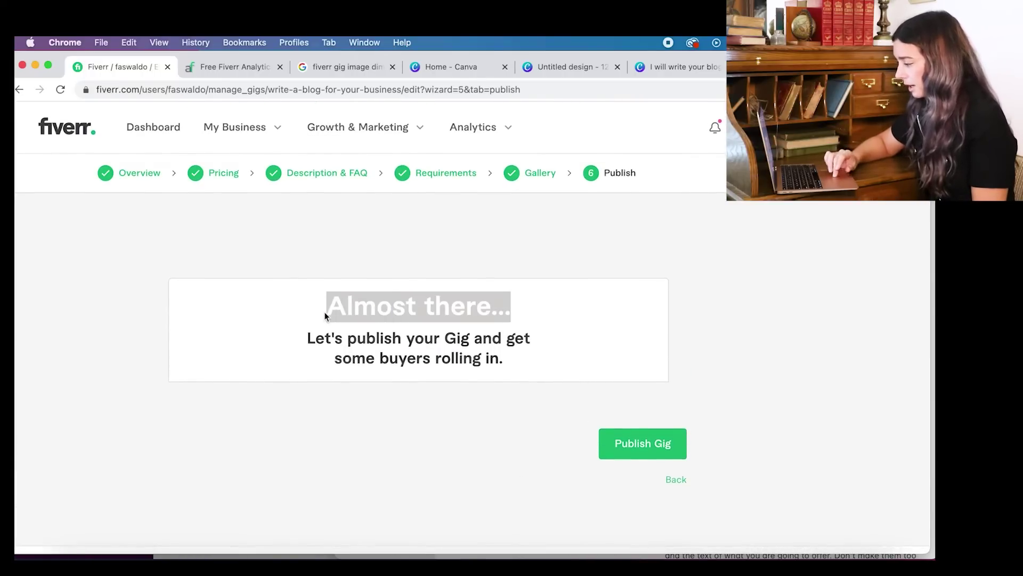
pyautogui.scroll(-2, 538, 358)
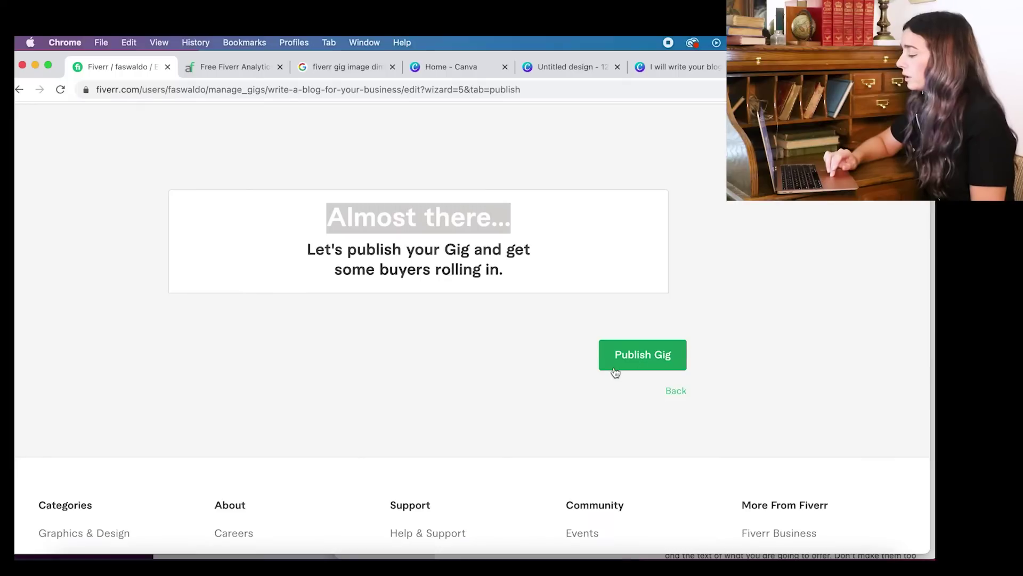
pyautogui.scroll(2, 532, 351)
pyautogui.click(541, 340)
pyautogui.scroll(-2, 539, 368)
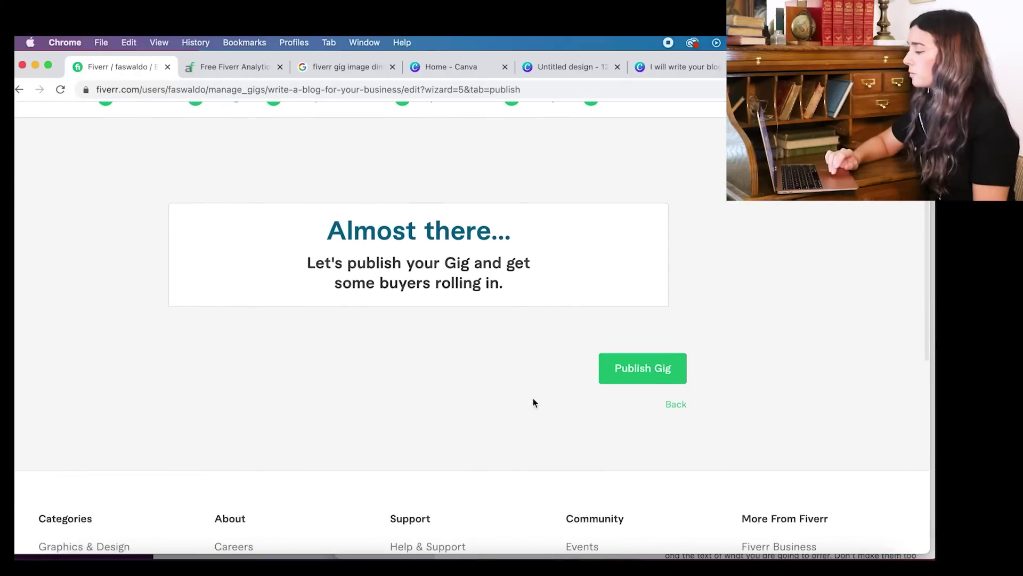
pyautogui.scroll(2, 498, 347)
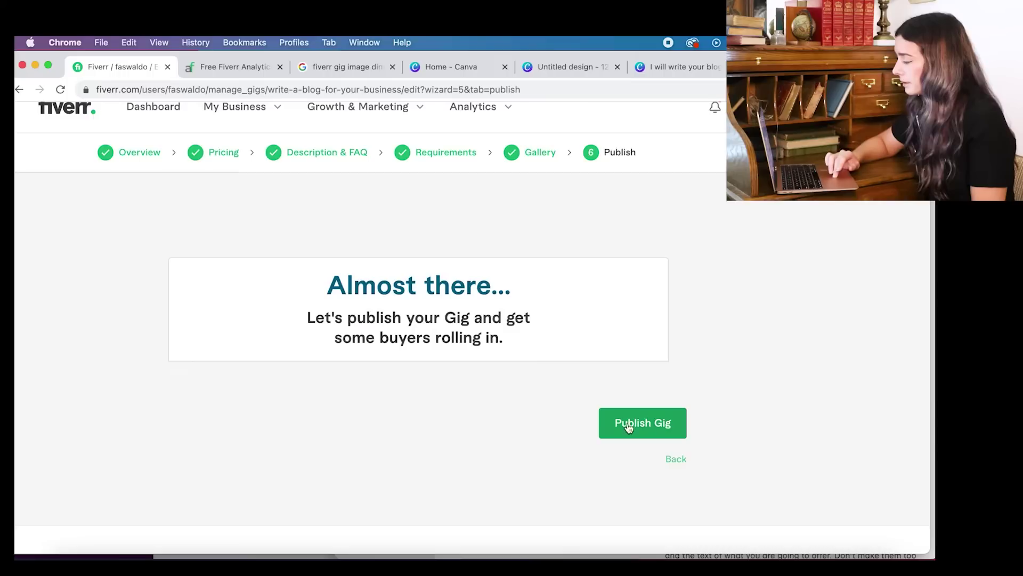
pyautogui.scroll(1, 456, 374)
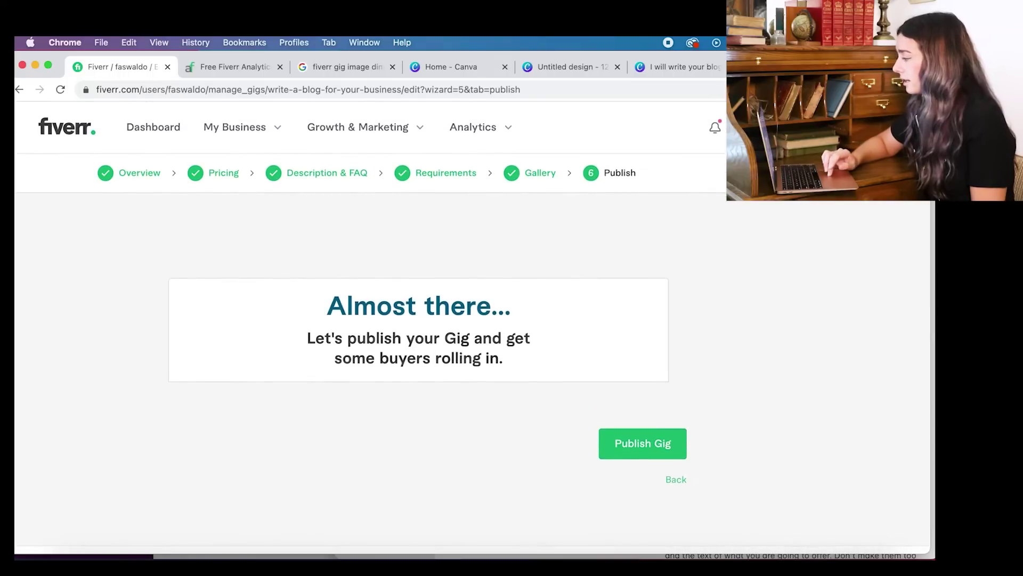
# Open the seller's own profile and examine the thumbnails, titles and starting prices of the active gigs
pyautogui.click(745, 127)
pyautogui.click(666, 258)
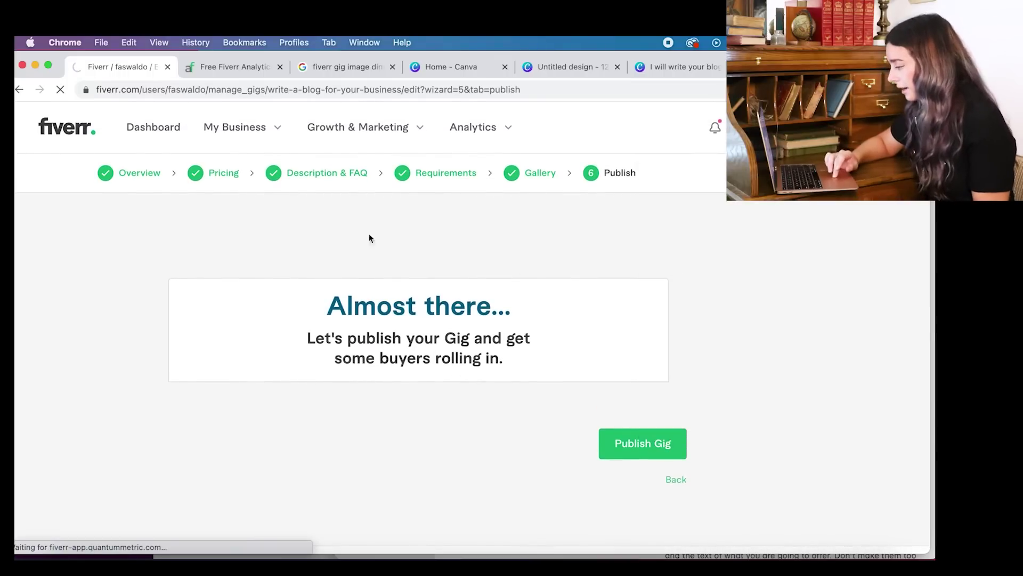
pyautogui.scroll(-12, 639, 317)
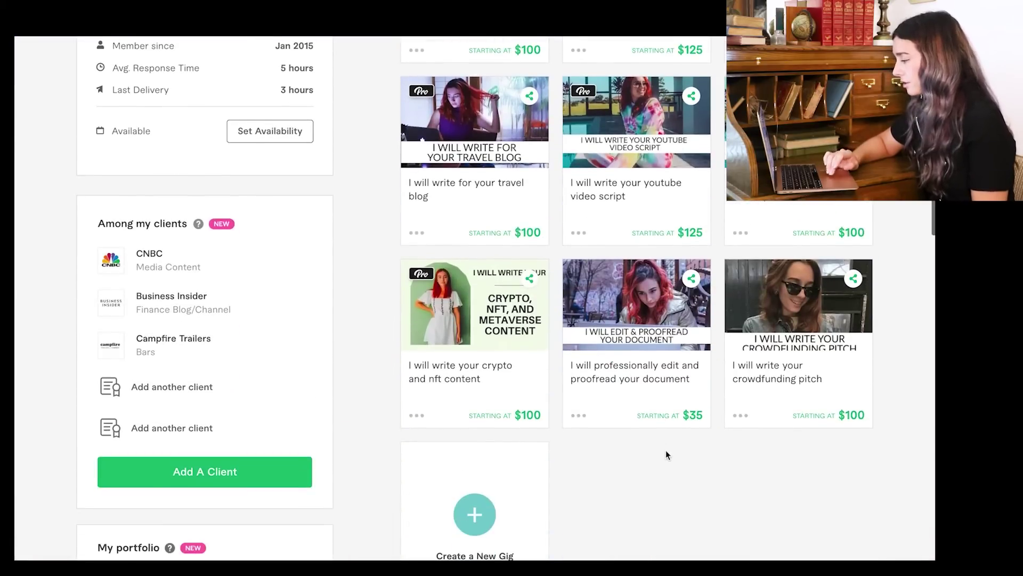
pyautogui.scroll(6, 666, 450)
pyautogui.scroll(-4, 666, 450)
pyautogui.scroll(-2, 804, 386)
pyautogui.scroll(12, 649, 387)
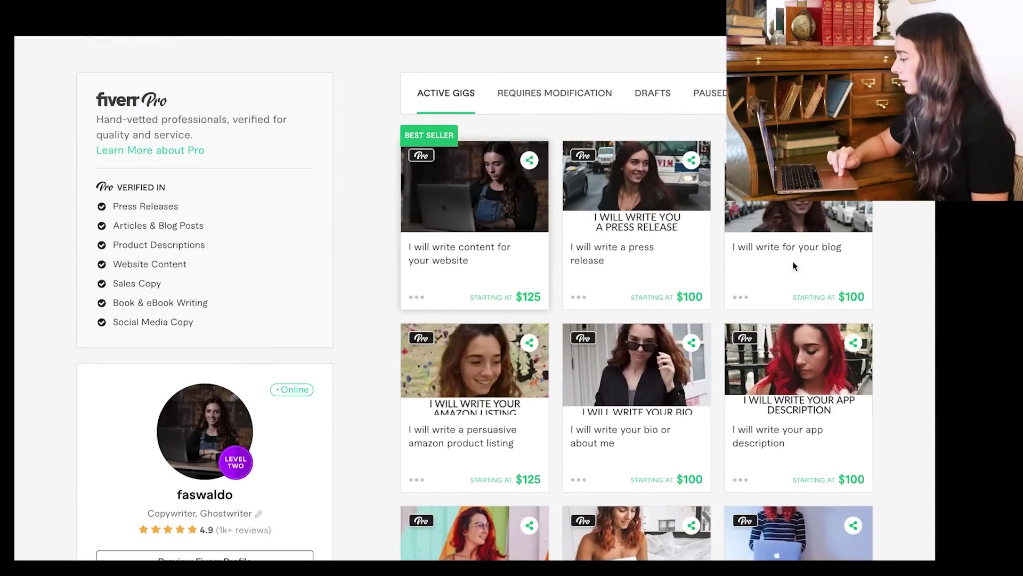
pyautogui.scroll(-2, 804, 264)
pyautogui.scroll(-10, 638, 365)
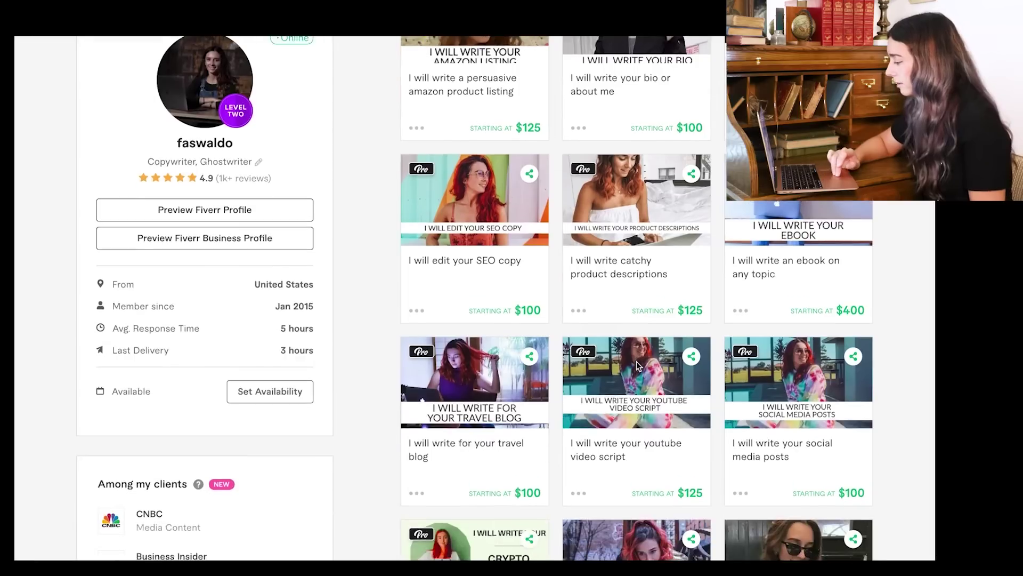
pyautogui.scroll(13, 636, 361)
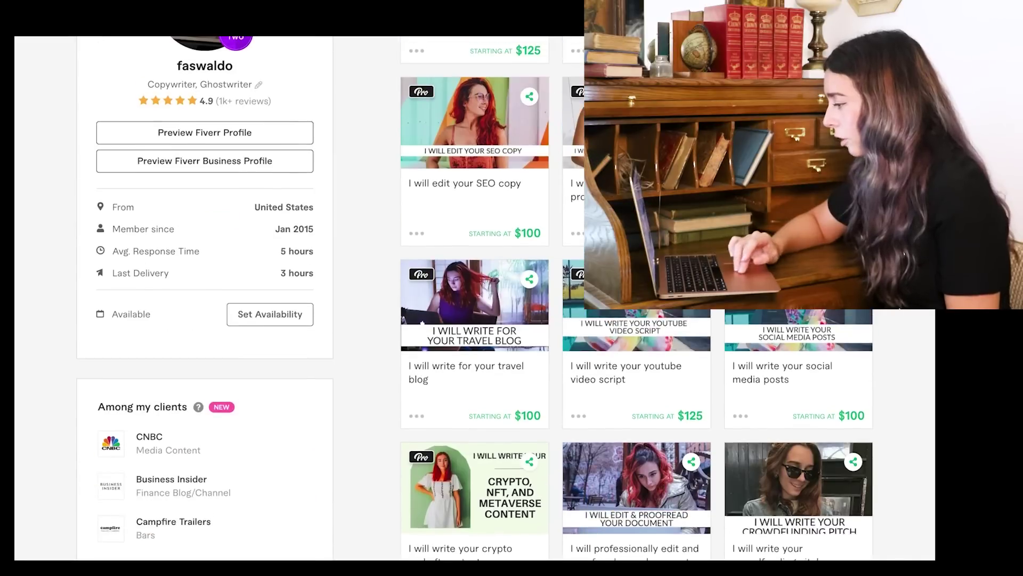
pyautogui.scroll(1, 597, 250)
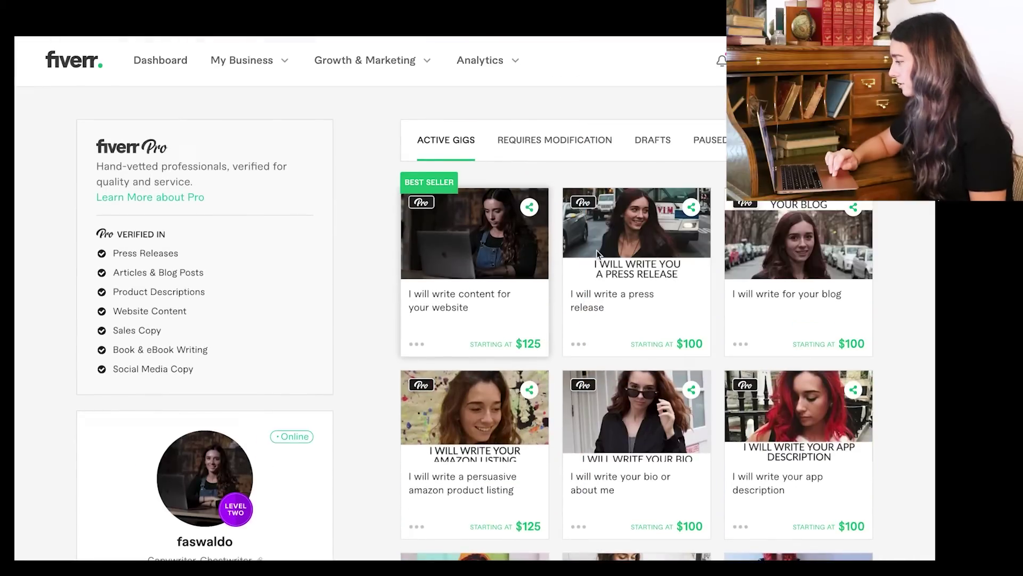